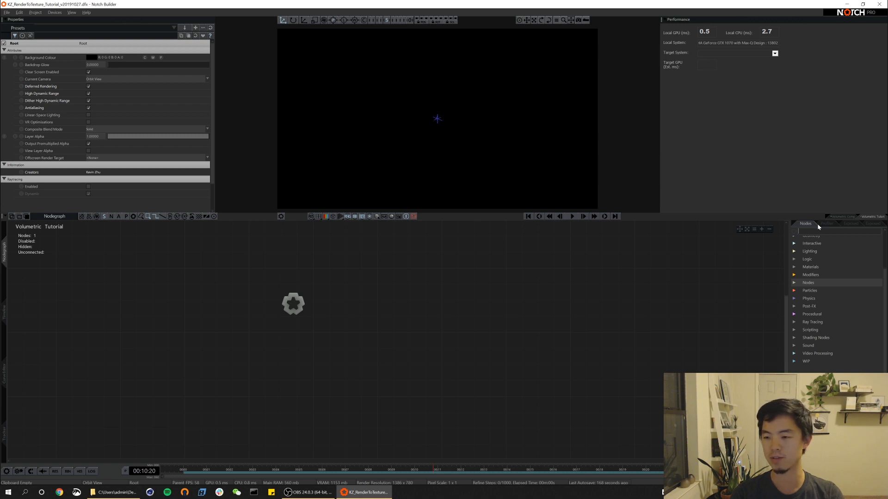
Add a Render To Texture node and a Render Layer node to the nodegraph and arrange them beside the Root node
{"action": "type", "text": "render"}
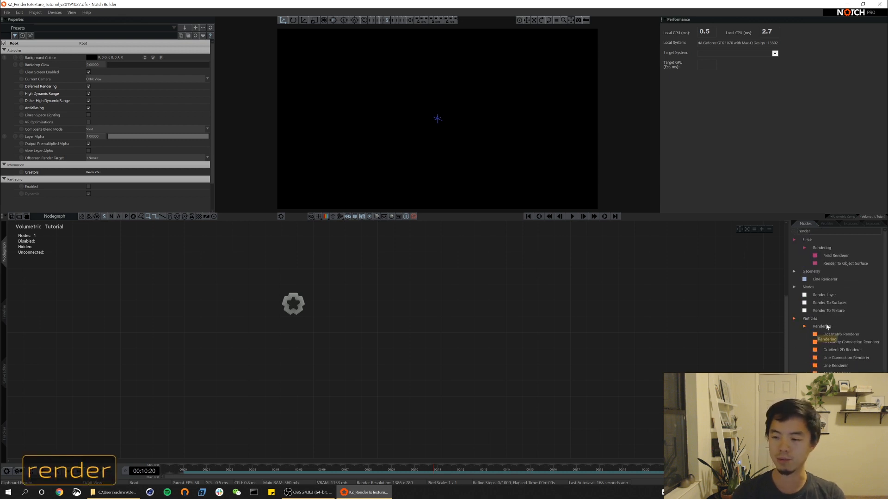
{"action": "left_click_drag", "start_coordinate": [828, 311], "coordinate": [445, 304]}
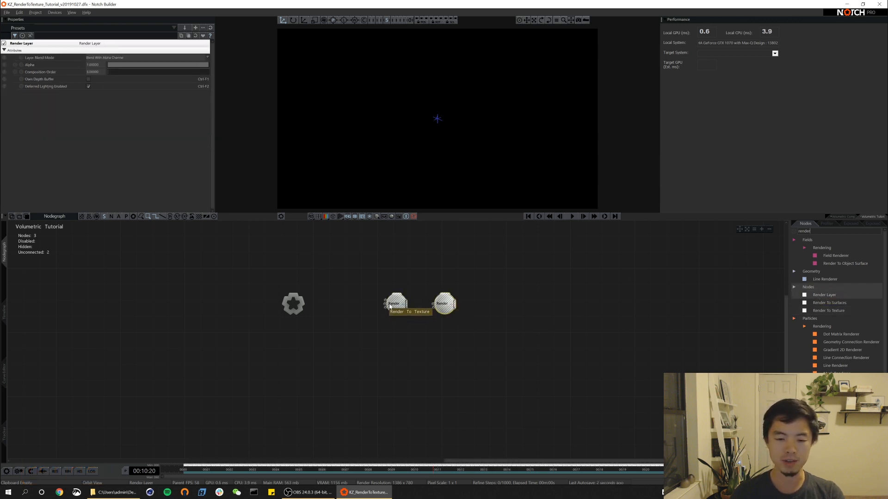
{"action": "left_click", "coordinate": [296, 305]}
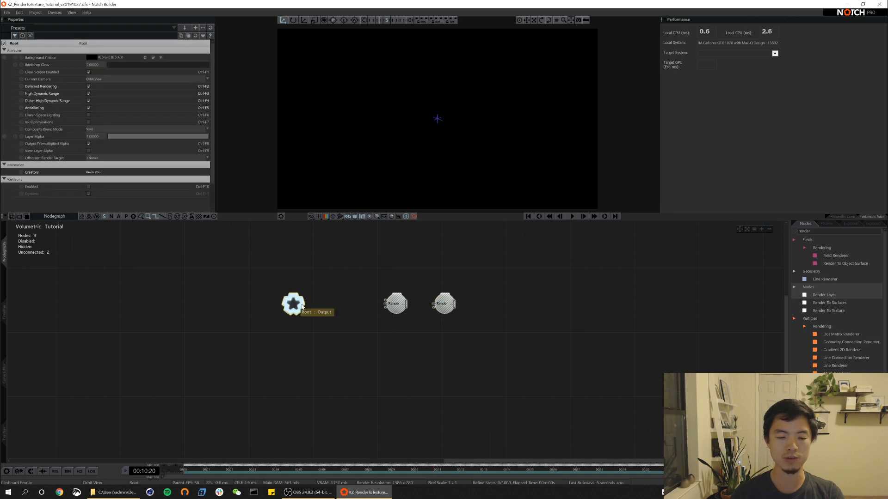
{"action": "left_click_drag", "start_coordinate": [397, 310], "coordinate": [382, 325]}
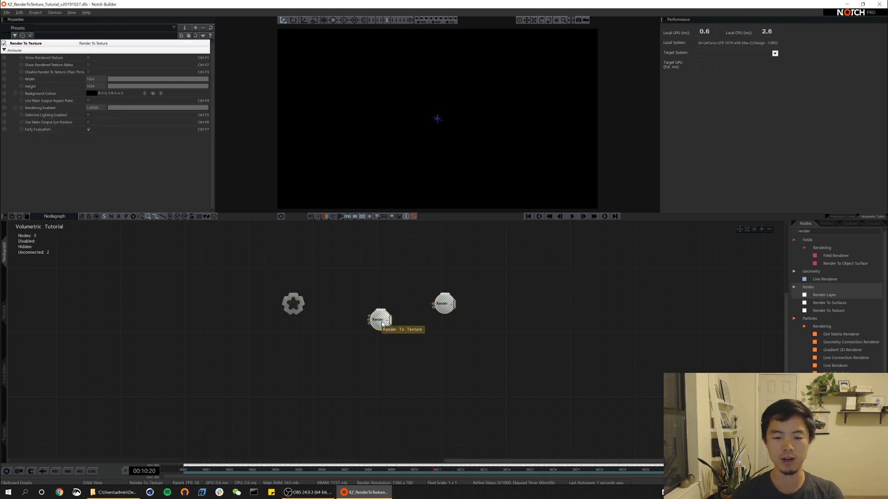
{"action": "left_click_drag", "start_coordinate": [443, 303], "coordinate": [353, 292]}
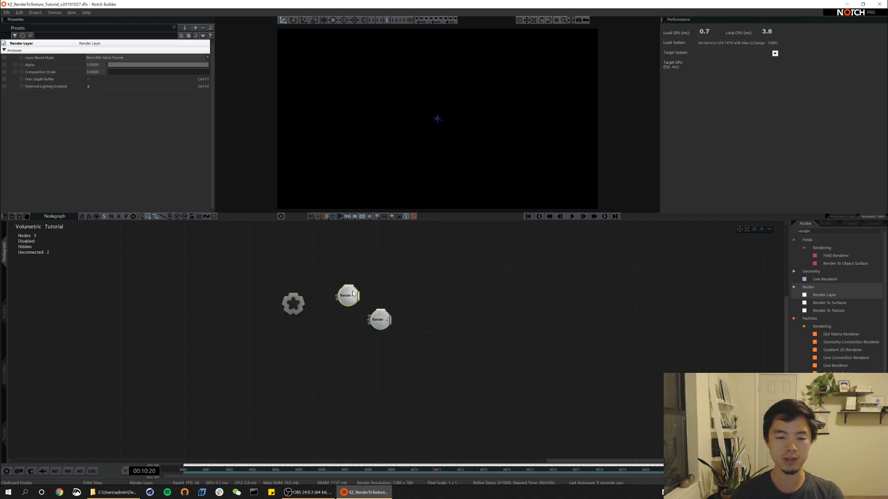
{"action": "left_click_drag", "start_coordinate": [295, 304], "coordinate": [295, 296]}
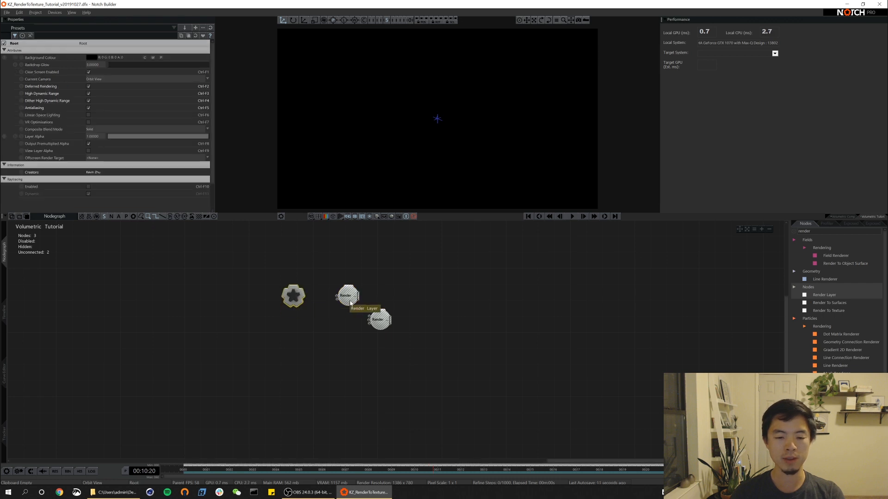
Move the Render Layer node to the left of Root and the Render To Texture node level with Root on its right
{"action": "left_click", "coordinate": [348, 300]}
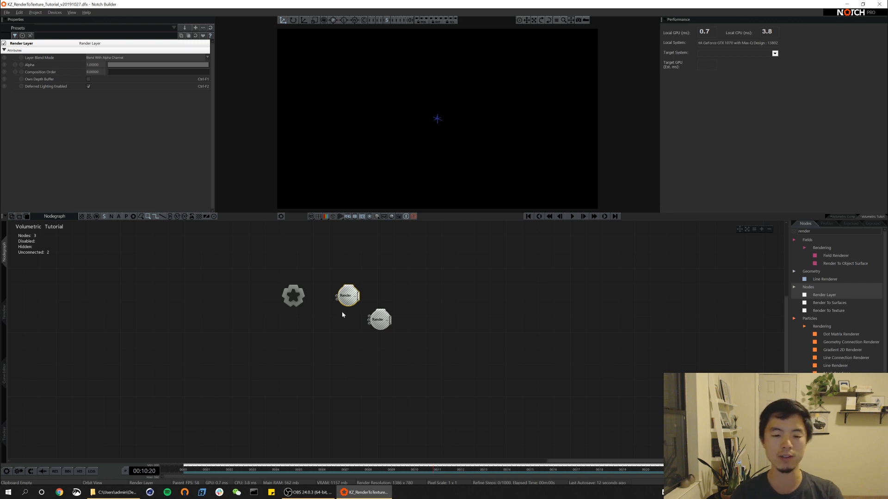
{"action": "type", "text": "layer"}
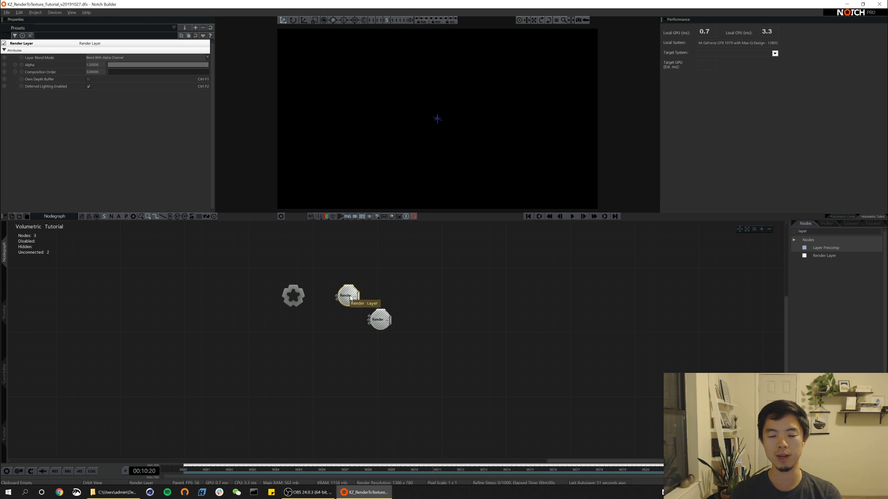
{"action": "left_click_drag", "start_coordinate": [351, 298], "coordinate": [208, 282]}
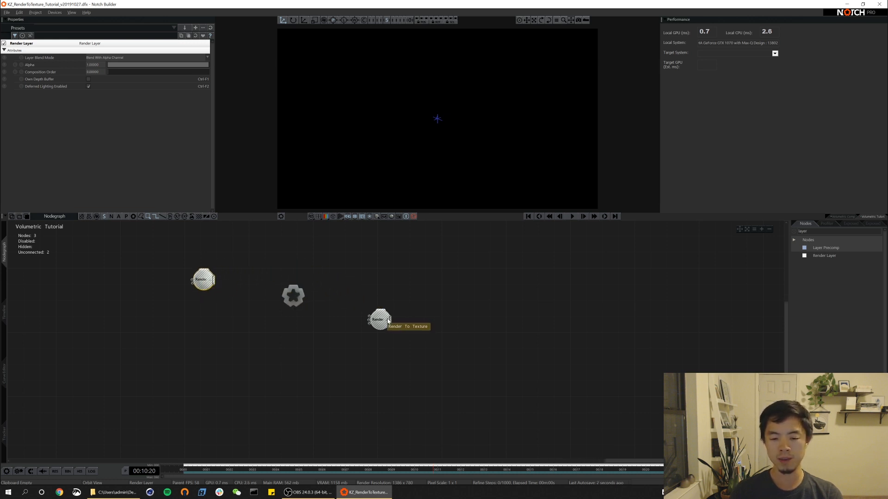
{"action": "left_click_drag", "start_coordinate": [380, 325], "coordinate": [364, 300]}
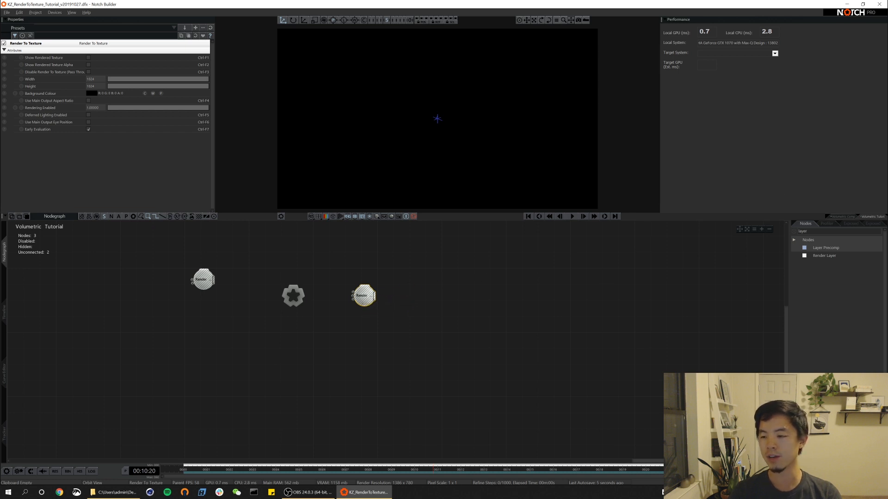
Browse the Generators node category and compare the attributes of the Render Layer and Render To Texture nodes
{"action": "key", "text": "BackSpace"}
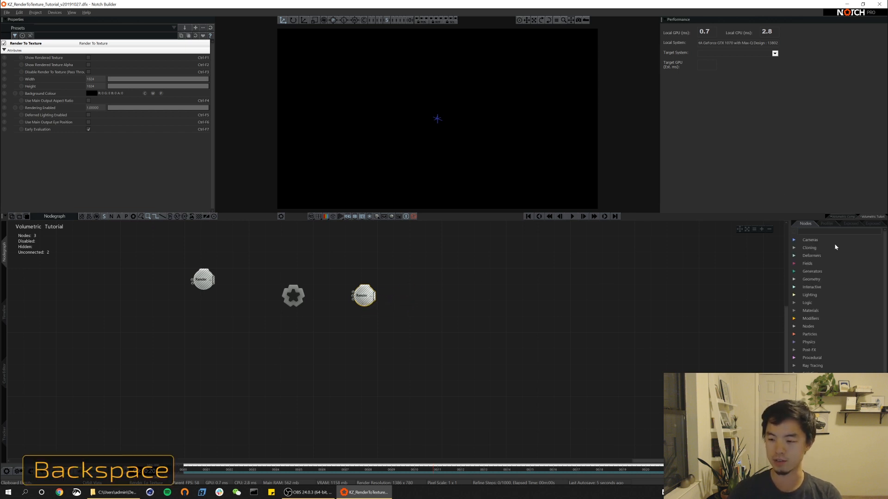
{"action": "left_click", "coordinate": [796, 273]}
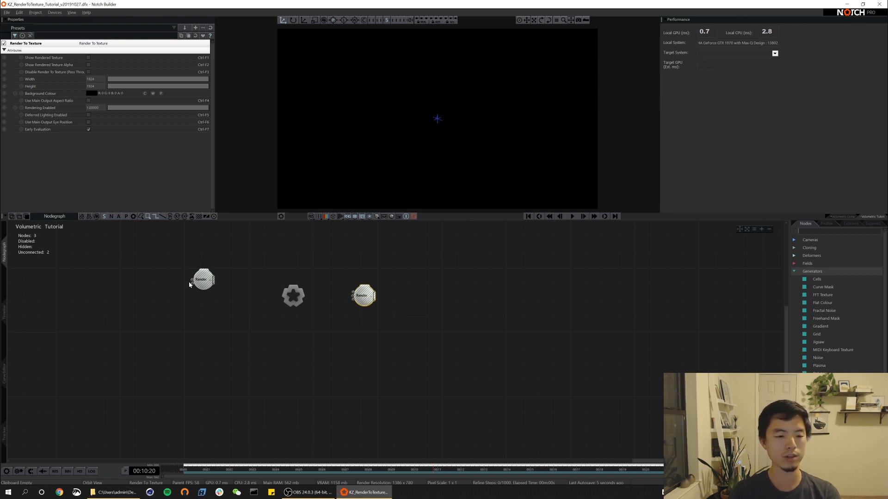
{"action": "left_click", "coordinate": [208, 283]}
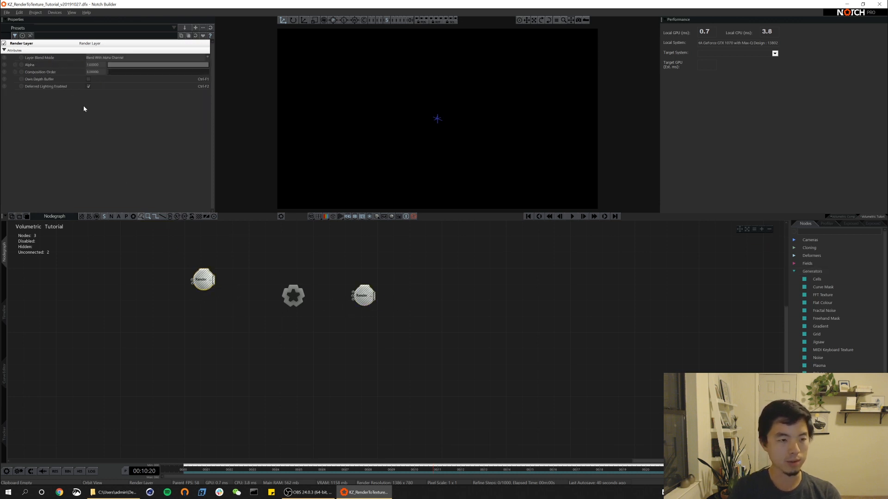
{"action": "left_click", "coordinate": [364, 295]}
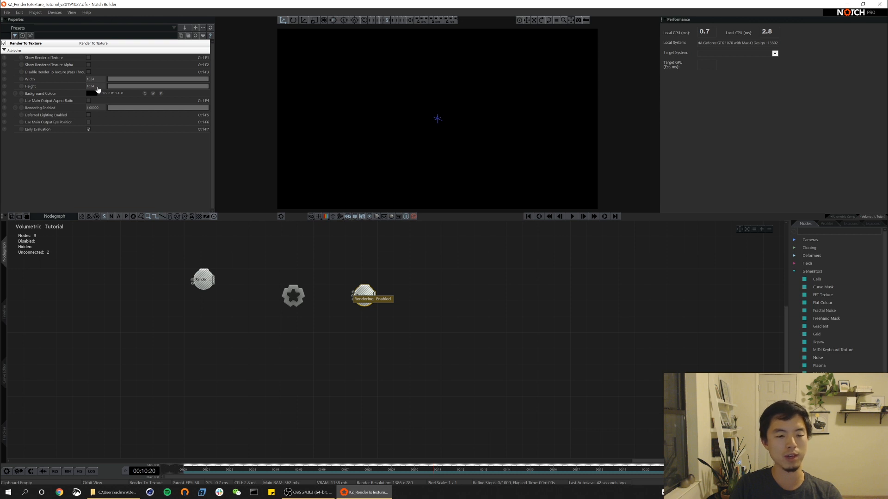
Line up the Render Layer node with the Root node and bring it slightly closer, leaving nothing selected
{"action": "left_click_drag", "start_coordinate": [208, 286], "coordinate": [207, 294]}
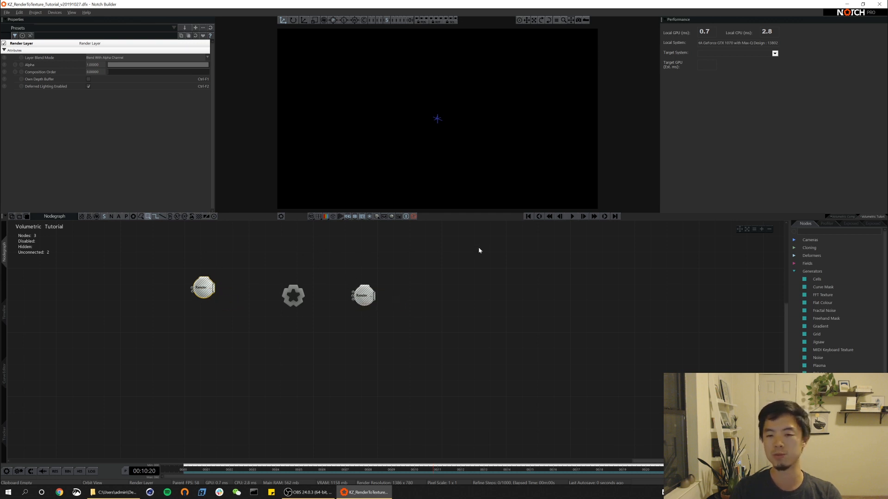
{"action": "left_click_drag", "start_coordinate": [211, 290], "coordinate": [214, 301]}
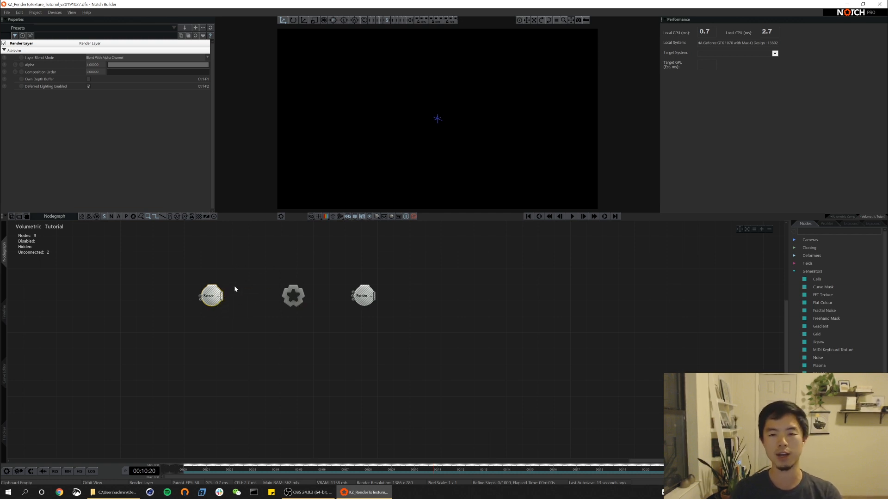
{"action": "left_click_drag", "start_coordinate": [213, 297], "coordinate": [221, 297]}
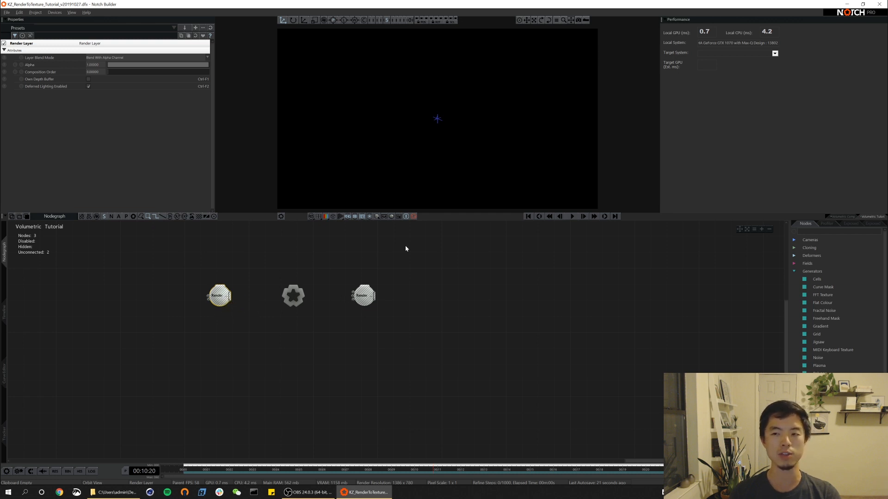
{"action": "left_click", "coordinate": [430, 307]}
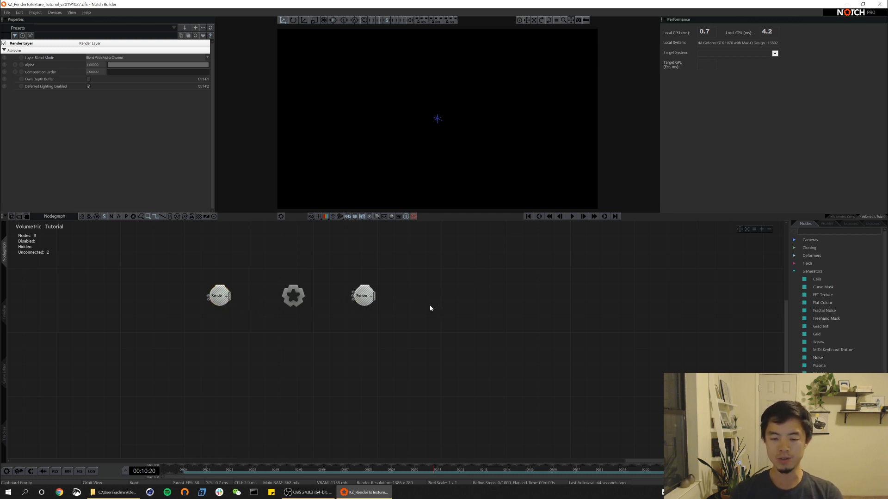
Add a Particle Root node to the lower right of the Render To Texture node
{"action": "left_click_drag", "start_coordinate": [412, 309], "coordinate": [391, 310], "text": "alt"}
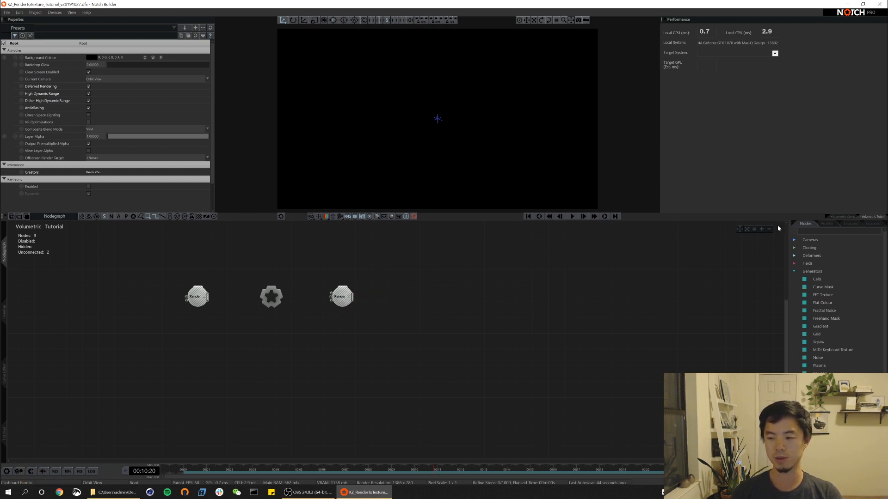
{"action": "left_click", "coordinate": [798, 229]}
{"action": "type", "text": "parti"}
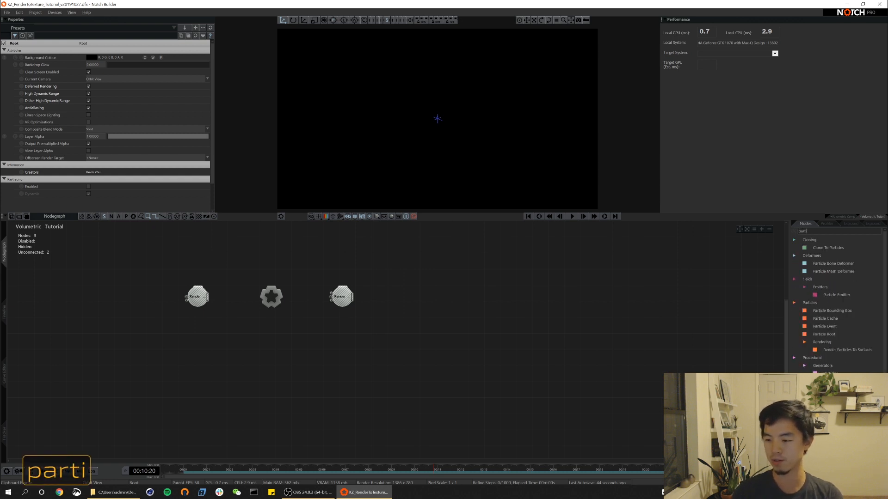
{"action": "left_click_drag", "start_coordinate": [822, 340], "coordinate": [398, 320]}
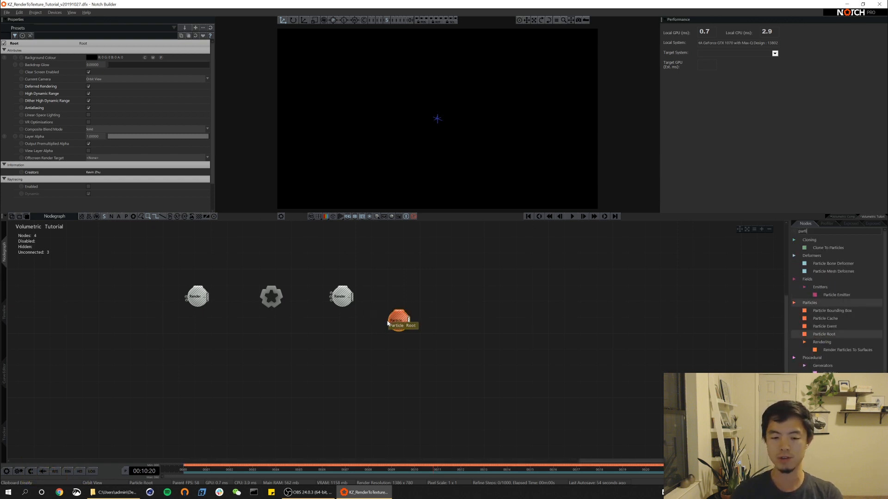
Add a particle Primitive Emitter and a Point Renderer in a row beside the Particle Root node
{"action": "type", "text": "primitive"}
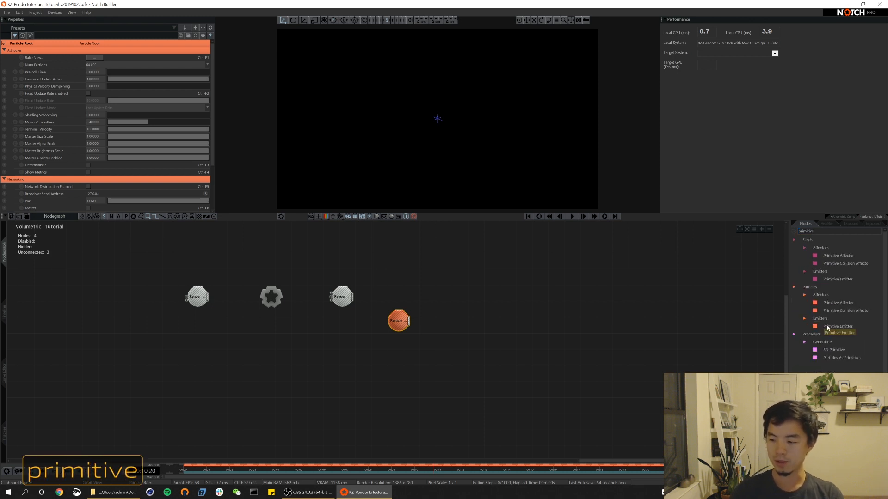
{"action": "left_click_drag", "start_coordinate": [827, 328], "coordinate": [432, 323]}
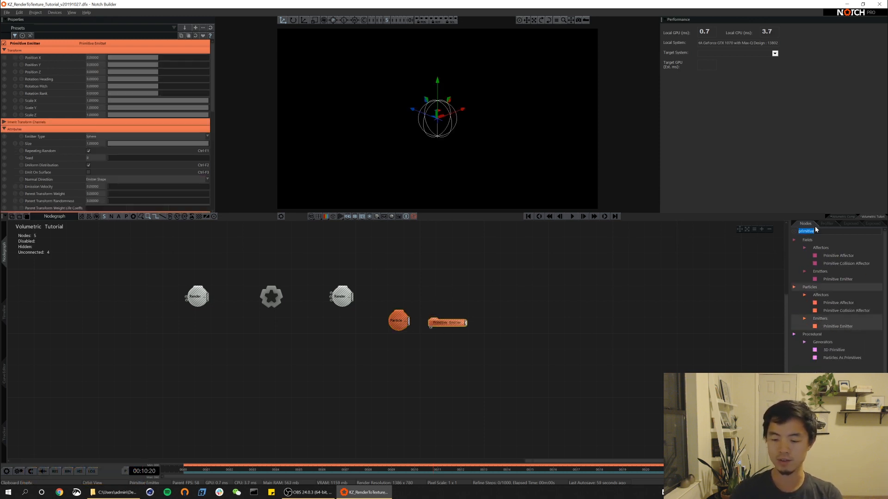
{"action": "type", "text": "point rend"}
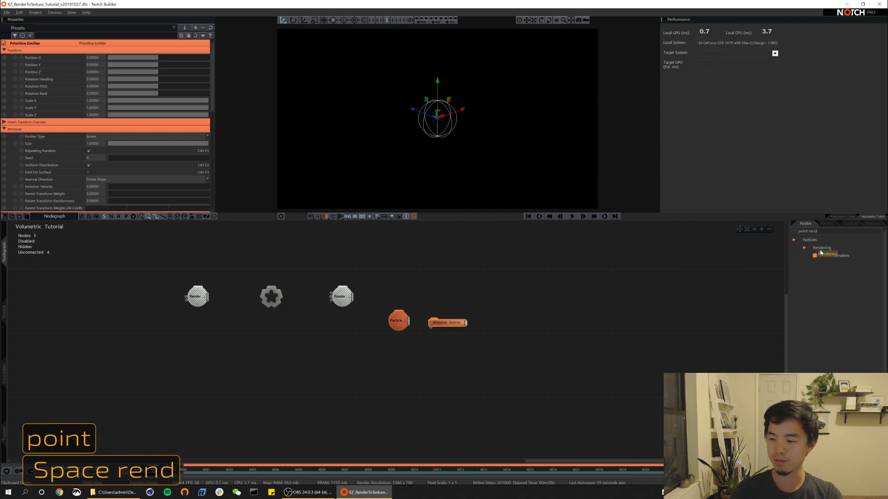
{"action": "left_click_drag", "start_coordinate": [821, 252], "coordinate": [488, 323]}
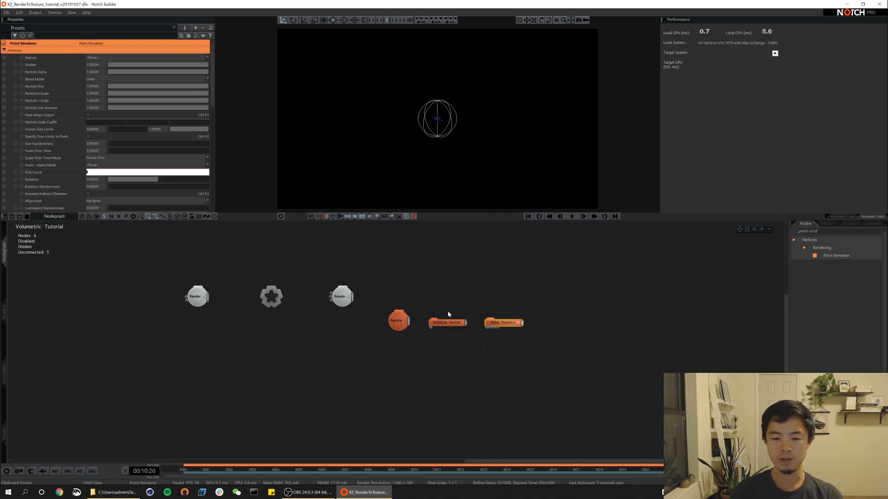
Wire the emitter and Point Renderer to the Particle Root, and connect the Particle Root through Render To Texture to Root
{"action": "key", "text": "ctrl+r"}
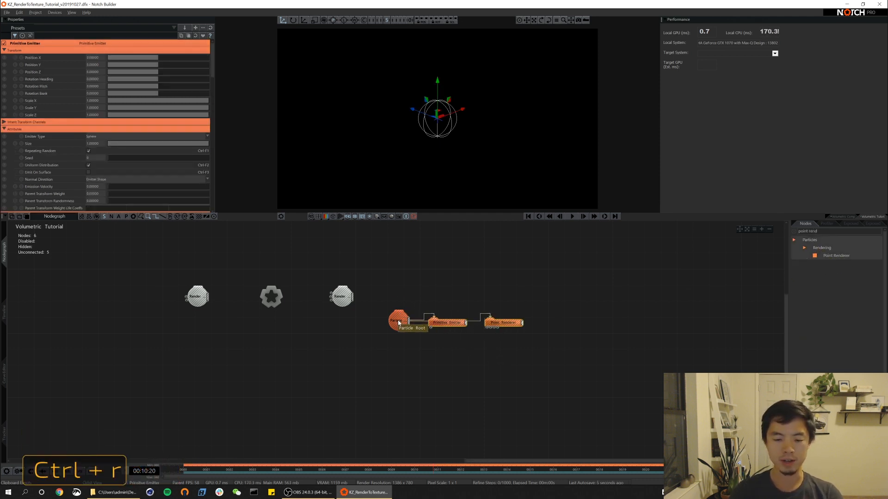
{"action": "left_click", "coordinate": [385, 319]}
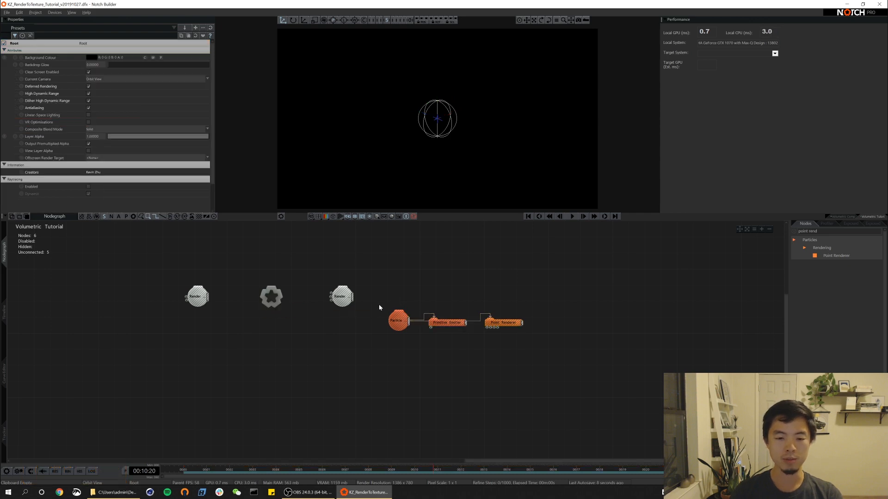
{"action": "left_click", "coordinate": [344, 303]}
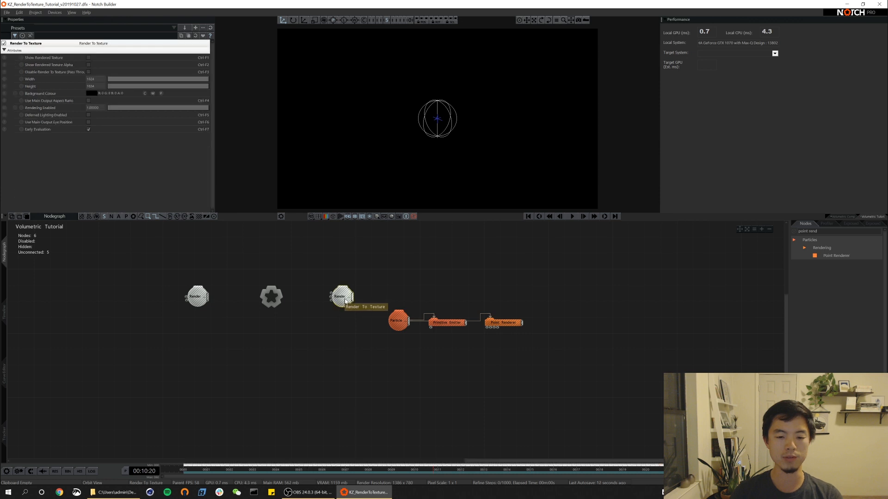
{"action": "key", "text": "ctrl+r"}
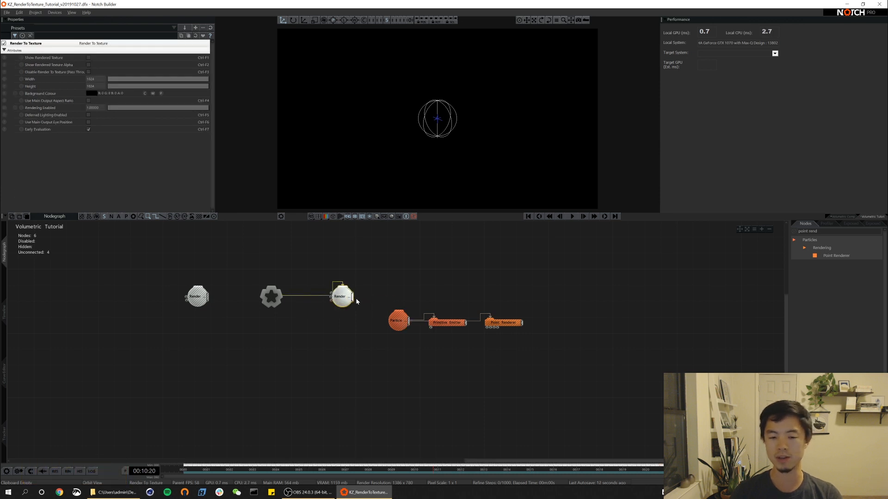
{"action": "left_click_drag", "start_coordinate": [352, 298], "coordinate": [395, 315]}
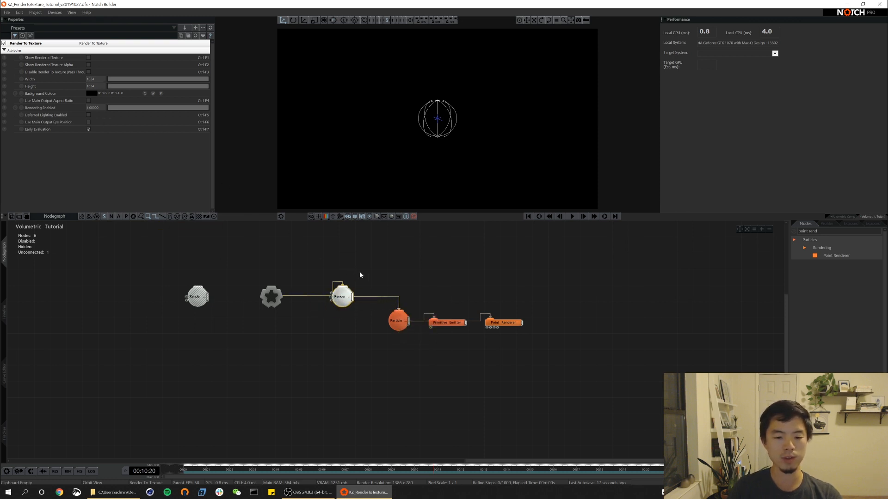
Turn on Disable Render To Texture (Pass Through) and briefly play the timeline to preview the particles up close
{"action": "key", "text": "ctrl"}
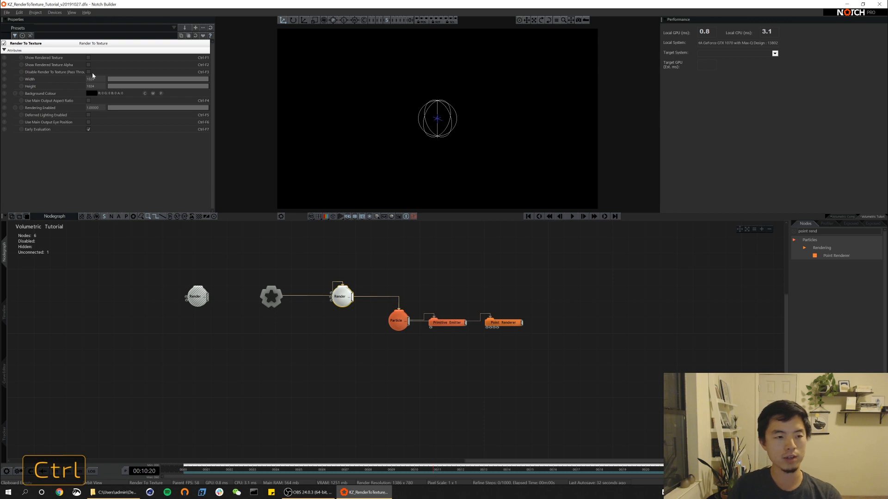
{"action": "left_click", "coordinate": [88, 72]}
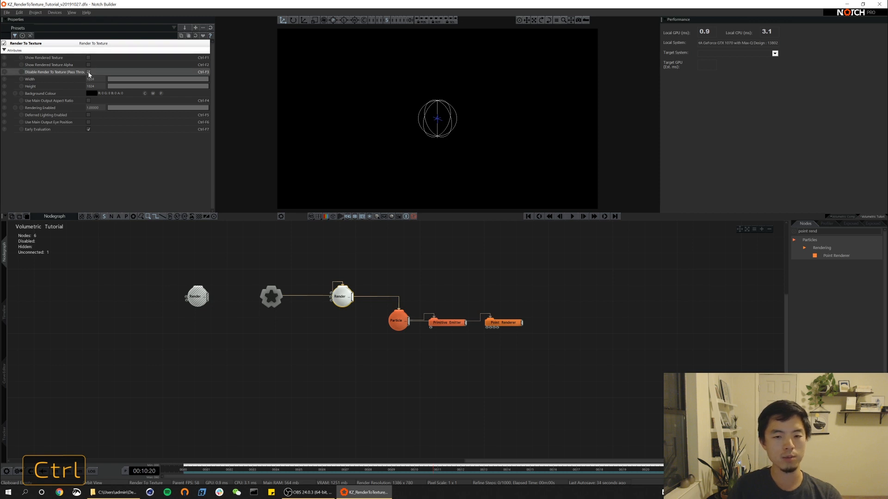
{"action": "key", "text": "space"}
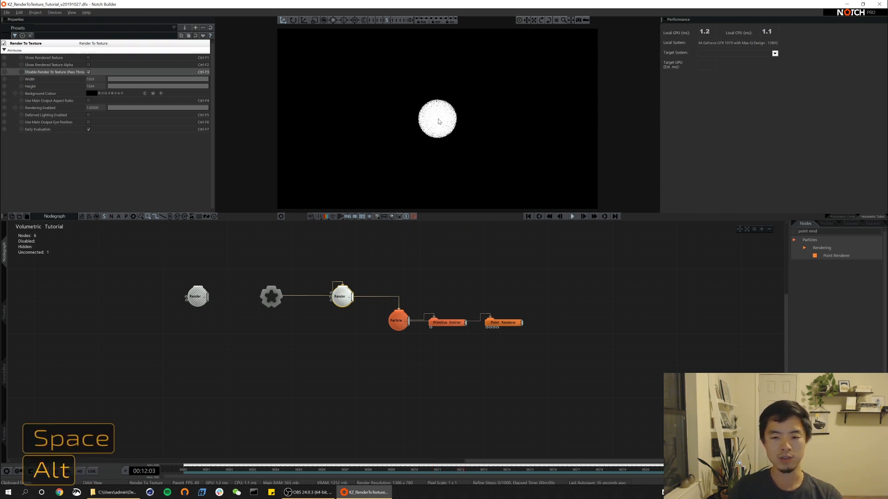
{"action": "right_click_drag", "start_coordinate": [440, 119], "coordinate": [443, 181], "text": "alt"}
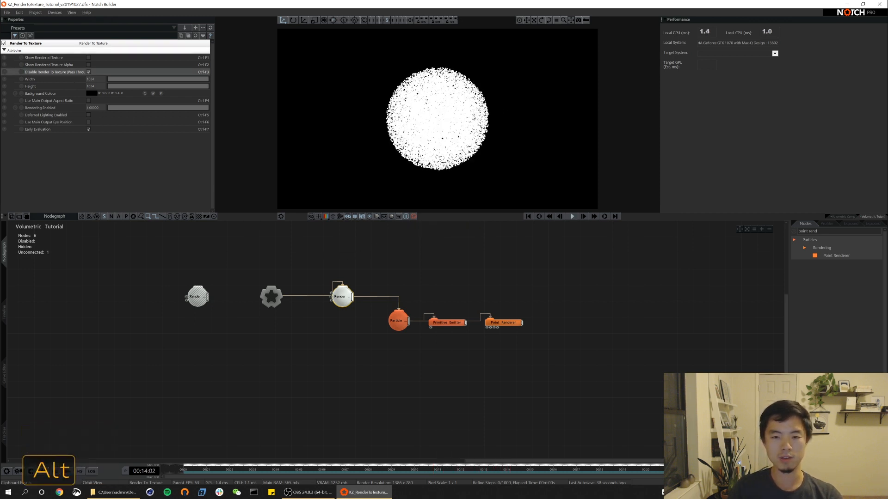
{"action": "key", "text": "space"}
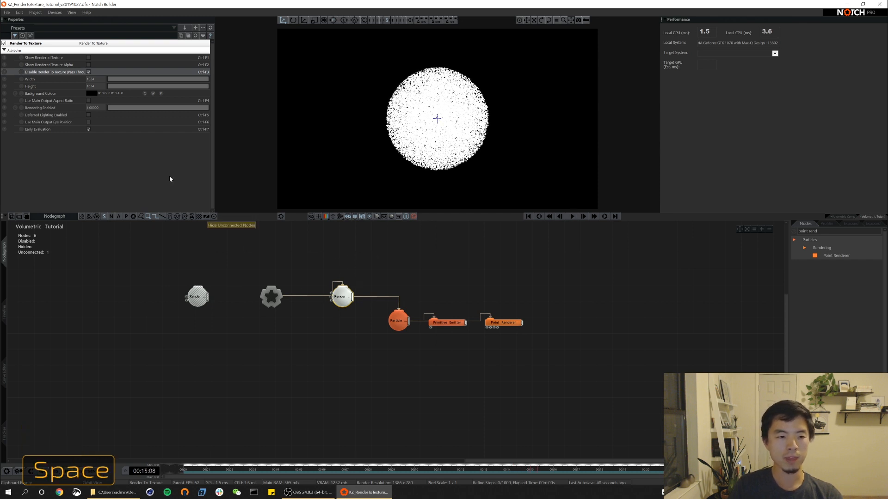
Turn off Disable Render To Texture (Pass Through), turn on Show Rendered Texture, and display the viewport grid to examine the texture preview
{"action": "left_click", "coordinate": [88, 72]}
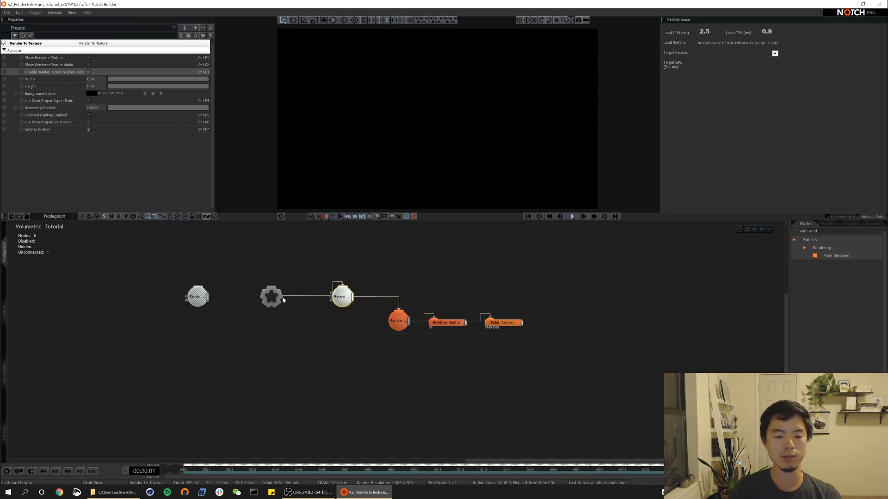
{"action": "left_click", "coordinate": [88, 58]}
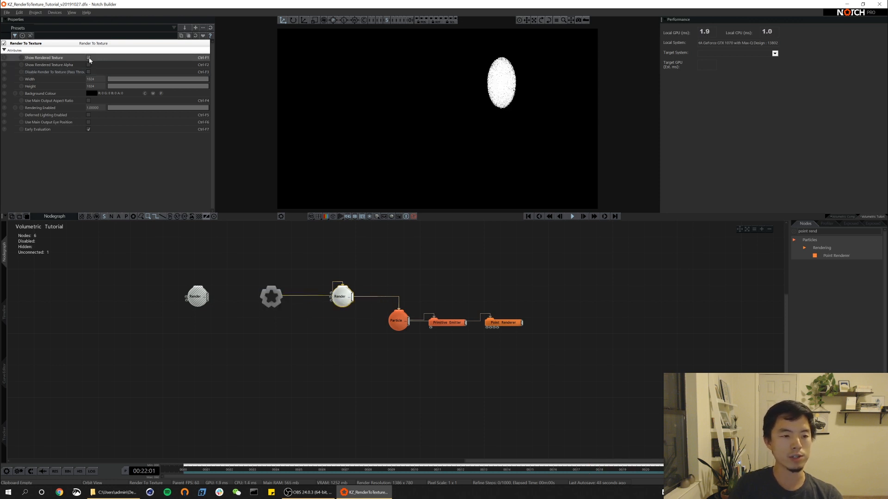
{"action": "key", "text": "alt+g"}
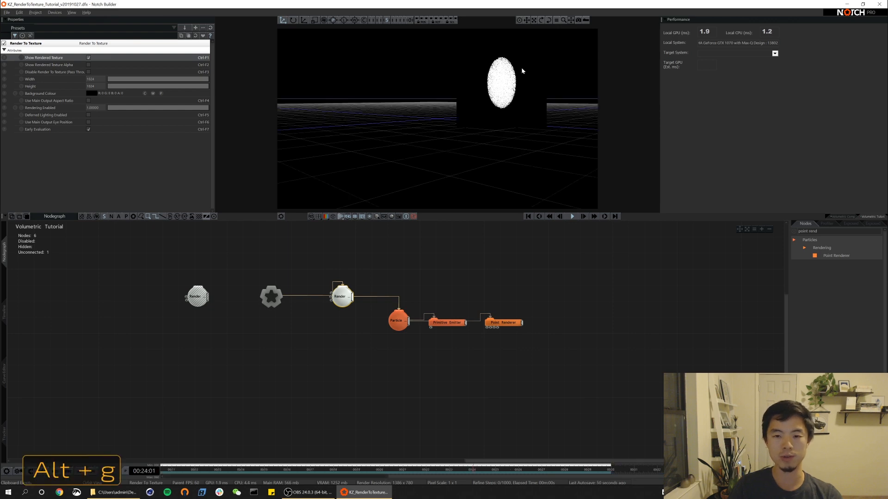
{"action": "left_click_drag", "start_coordinate": [472, 123], "coordinate": [470, 58], "text": "alt"}
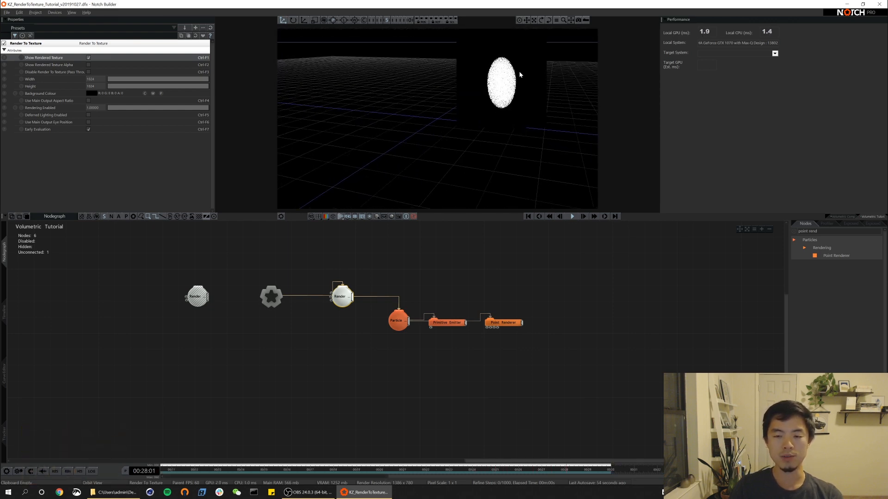
{"action": "mouse_move", "coordinate": [472, 124]}
{"action": "left_mouse_down", "text": "alt"}
{"action": "mouse_move", "coordinate": [517, 122]}
{"action": "mouse_move", "coordinate": [473, 120]}
{"action": "left_mouse_up", "text": "alt"}
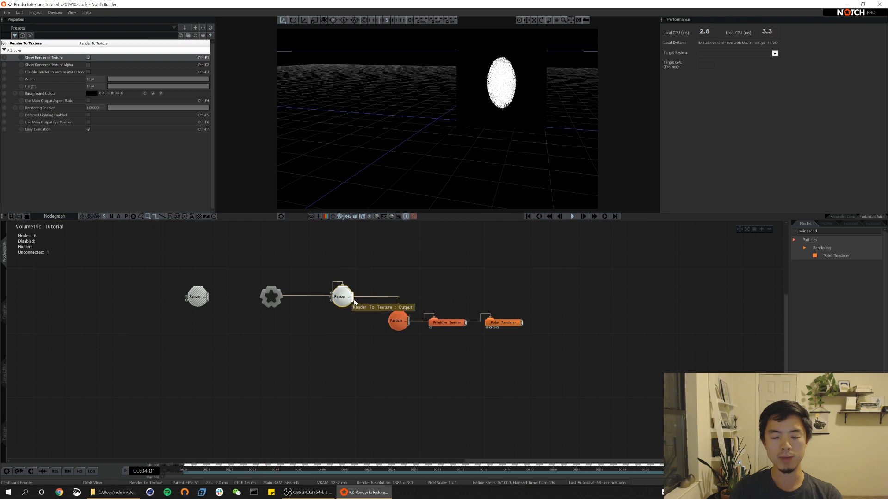
{"action": "left_click_drag", "start_coordinate": [433, 152], "coordinate": [471, 107], "text": "alt"}
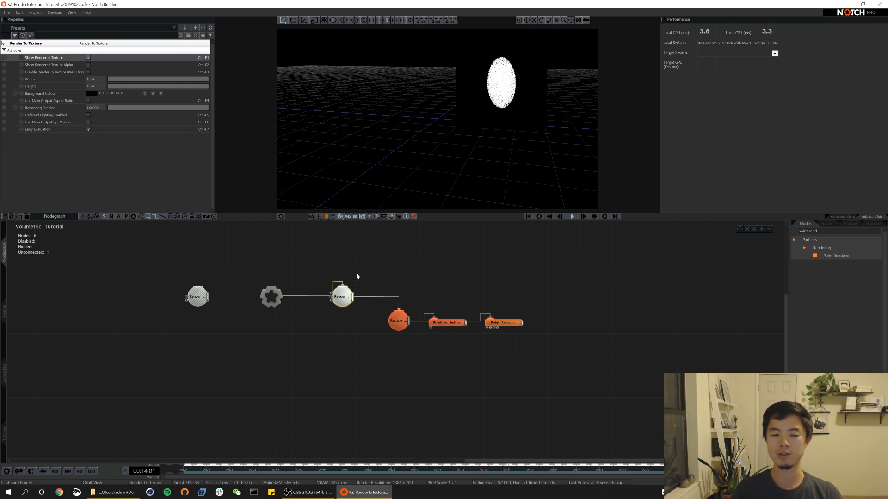
{"action": "left_click_drag", "start_coordinate": [489, 109], "coordinate": [477, 57], "text": "alt"}
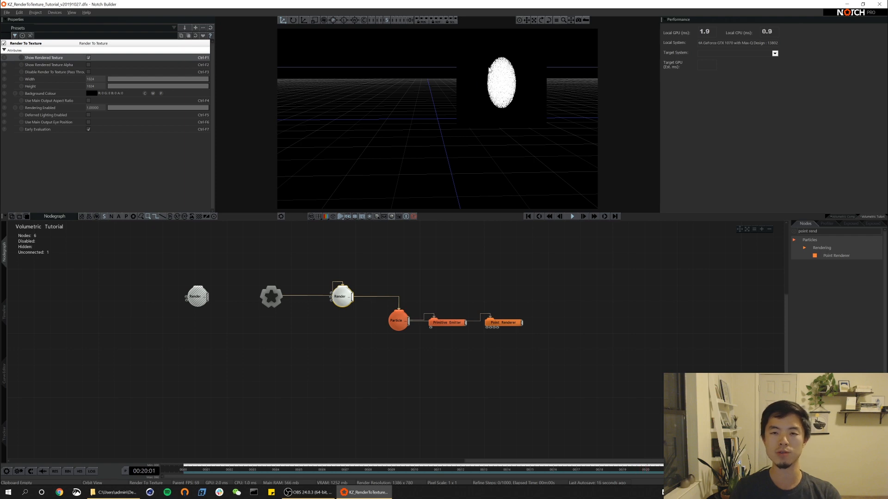
{"action": "left_click_drag", "start_coordinate": [481, 122], "coordinate": [503, 91], "text": "alt"}
Add a Camera node beside the Render To Texture node, connected as its child
{"action": "left_click", "coordinate": [814, 231]}
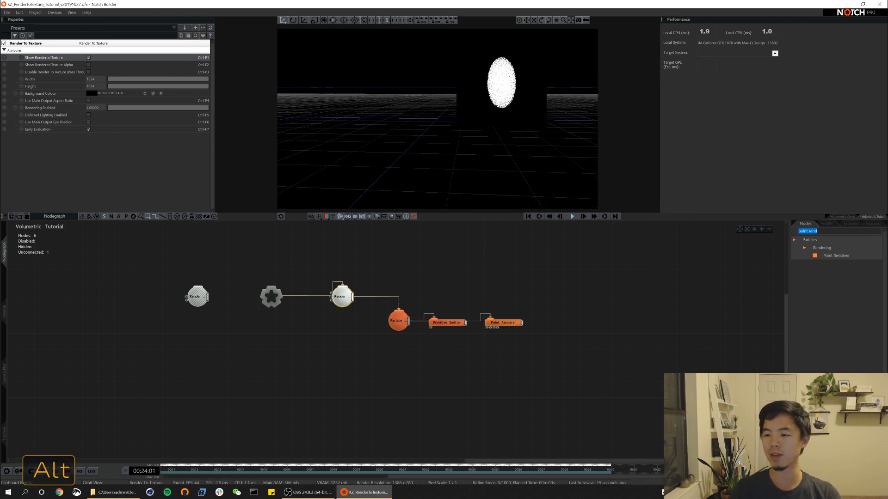
{"action": "type", "text": "camera"}
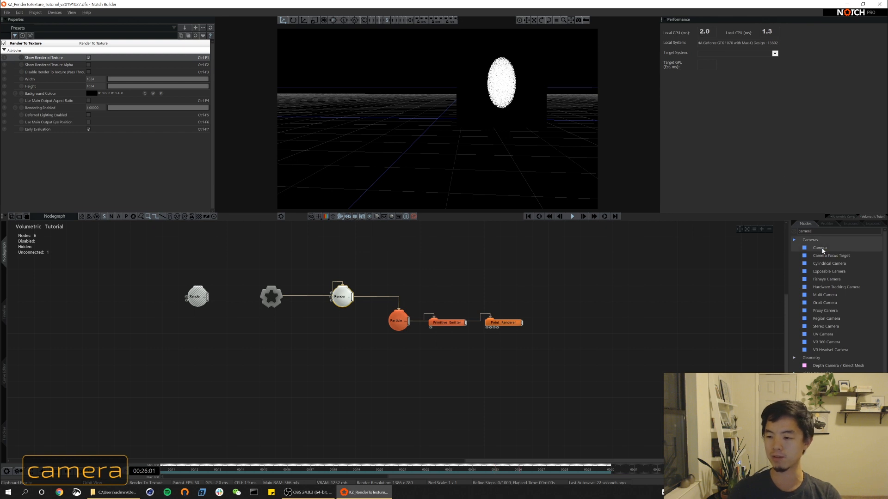
{"action": "left_click_drag", "start_coordinate": [820, 248], "coordinate": [397, 290]}
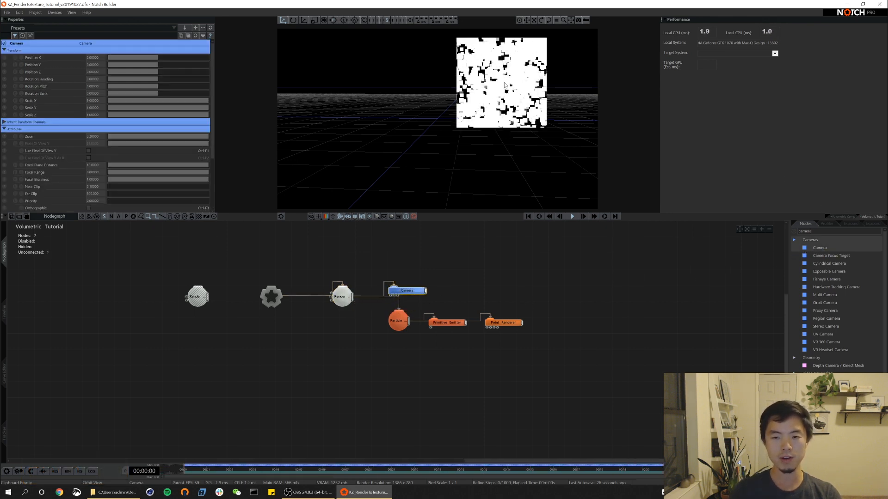
{"action": "left_click_drag", "start_coordinate": [491, 79], "coordinate": [423, 117], "text": "alt"}
Disable the Camera node, orbit the view, and enable the camera again to compare the rendered texture preview
{"action": "left_click_drag", "start_coordinate": [425, 290], "coordinate": [411, 296]}
{"action": "key", "text": "ctrl+1"}
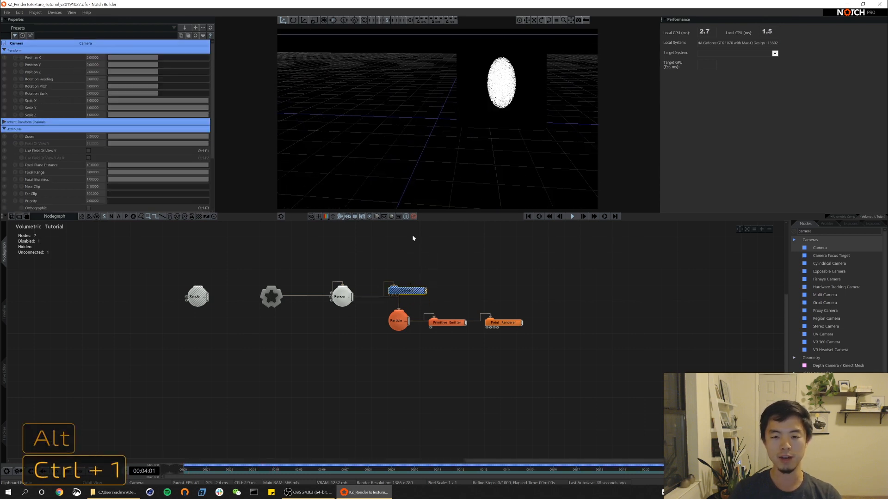
{"action": "left_click_drag", "start_coordinate": [440, 129], "coordinate": [482, 95], "text": "alt"}
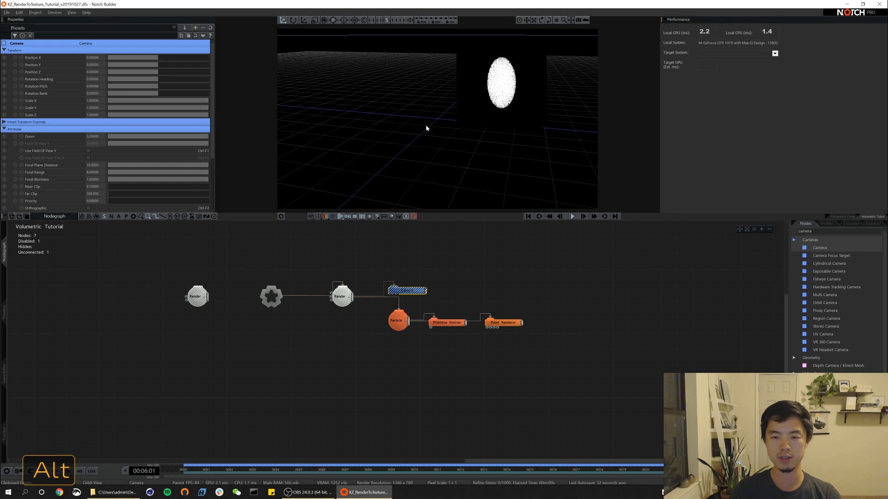
{"action": "left_click_drag", "start_coordinate": [426, 128], "coordinate": [446, 231], "text": "alt"}
{"action": "key", "text": "ctrl+1"}
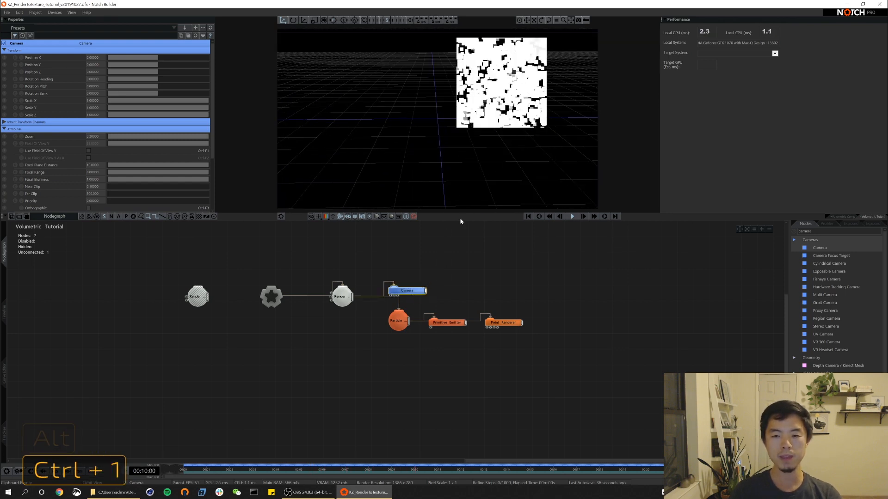
{"action": "left_click_drag", "start_coordinate": [452, 135], "coordinate": [486, 90], "text": "alt"}
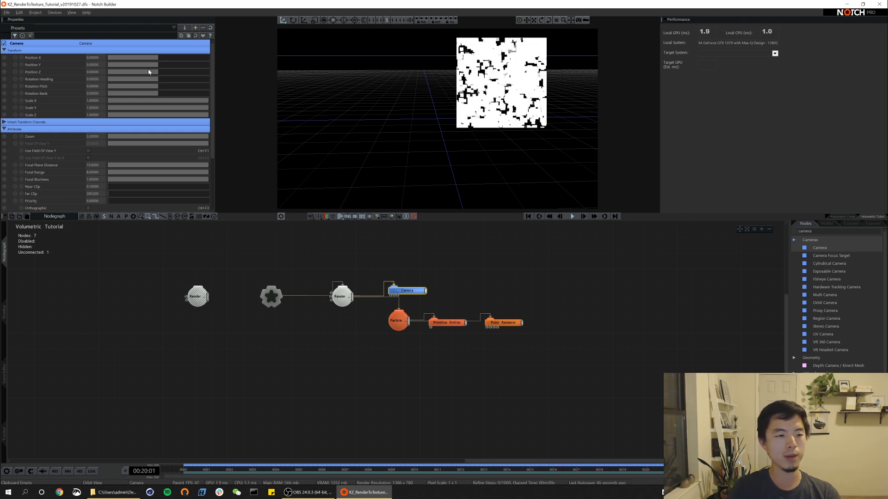
Make the camera Orthographic, move its Position Z to about -1.98, and set its Zoom to 1
{"action": "left_click_drag", "start_coordinate": [148, 72], "coordinate": [151, 74]}
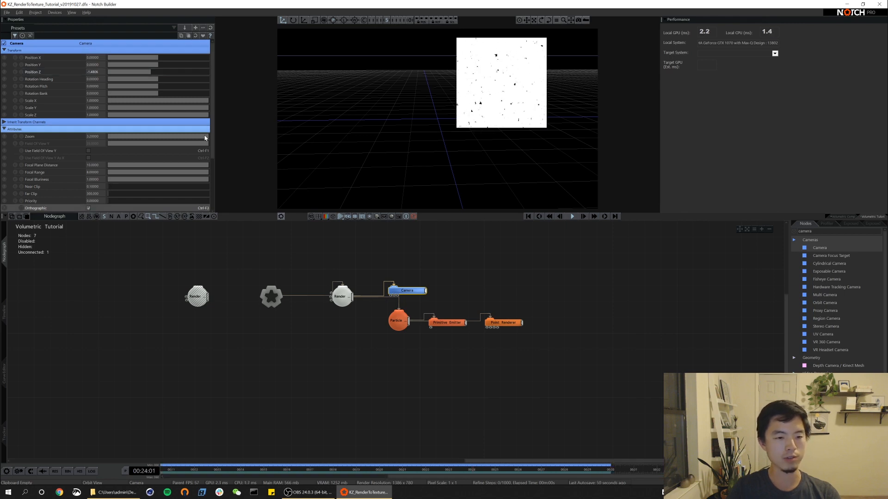
{"action": "left_click_drag", "start_coordinate": [199, 136], "coordinate": [196, 138]}
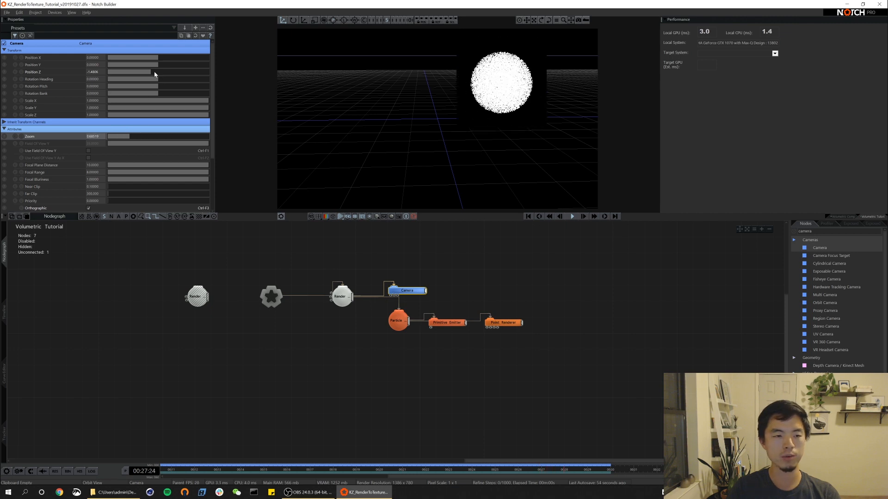
{"action": "left_click_drag", "start_coordinate": [154, 73], "coordinate": [139, 76]}
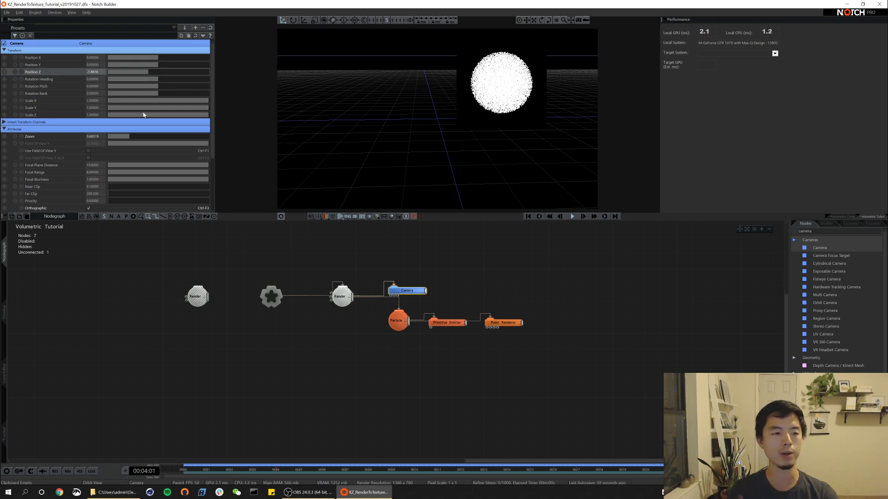
{"action": "left_click_drag", "start_coordinate": [129, 137], "coordinate": [136, 138]}
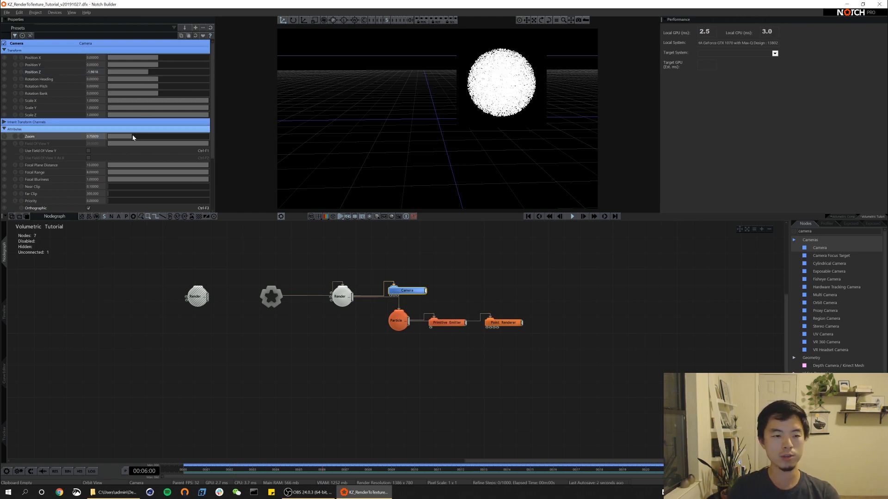
{"action": "type", "text": "1"}
{"action": "key", "text": "Return"}
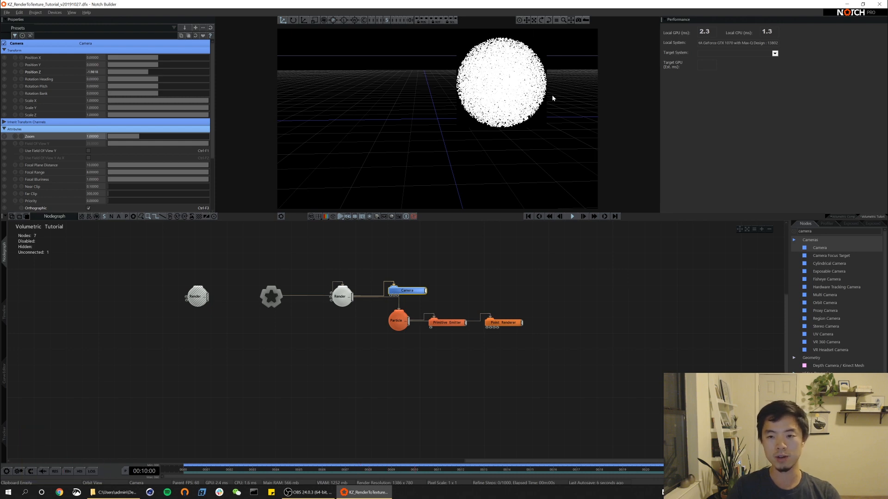
Set the Primitive Emitter's Max Particle Count to 100
{"action": "left_click", "coordinate": [447, 322]}
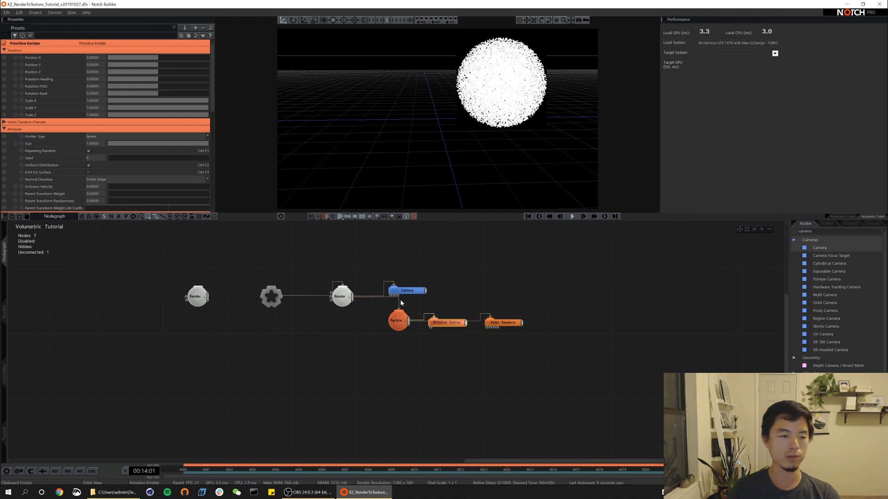
{"action": "scroll", "coordinate": [70, 157], "scroll_direction": "down", "scroll_amount": 2}
{"action": "scroll", "coordinate": [73, 158], "scroll_direction": "down", "scroll_amount": 5}
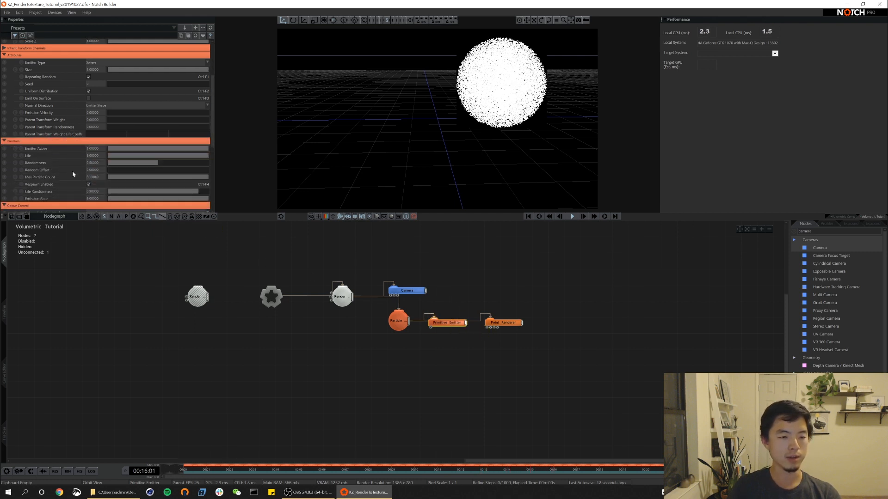
{"action": "type", "text": "100"}
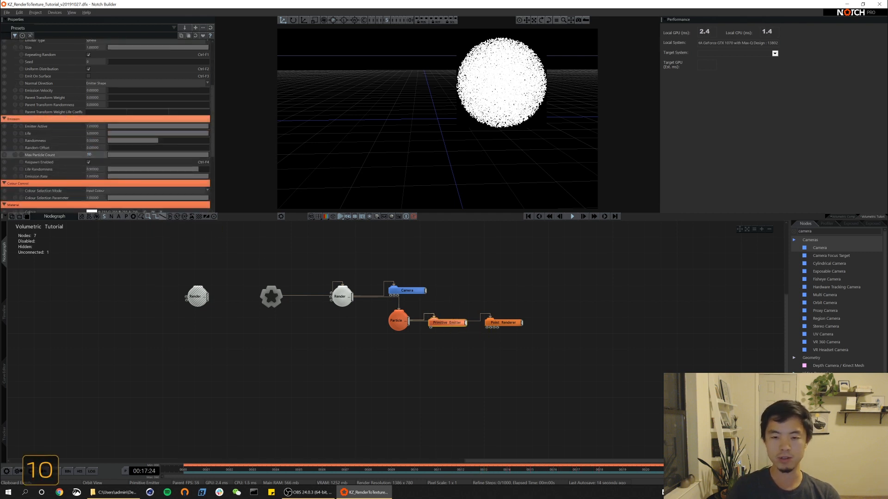
{"action": "key", "text": "Return"}
Set Num Particles on the Particle Root to 500
{"action": "left_click", "coordinate": [398, 321]}
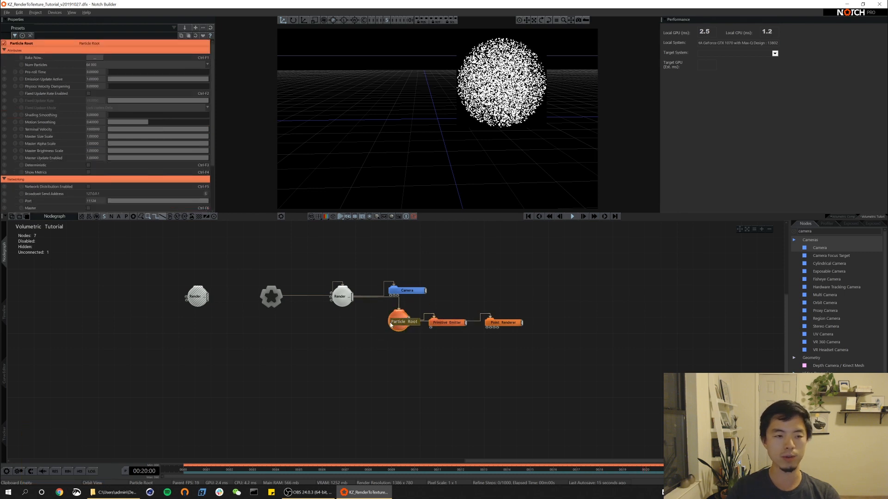
{"action": "left_click", "coordinate": [100, 64]}
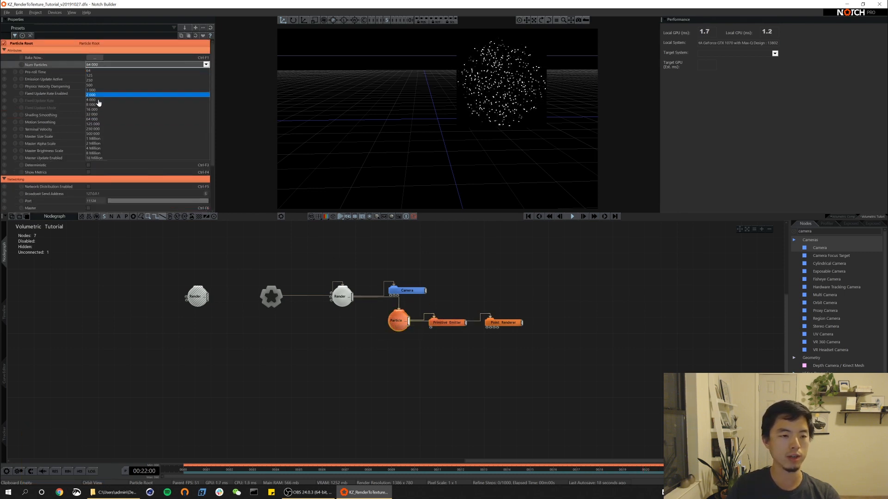
{"action": "left_click", "coordinate": [99, 85]}
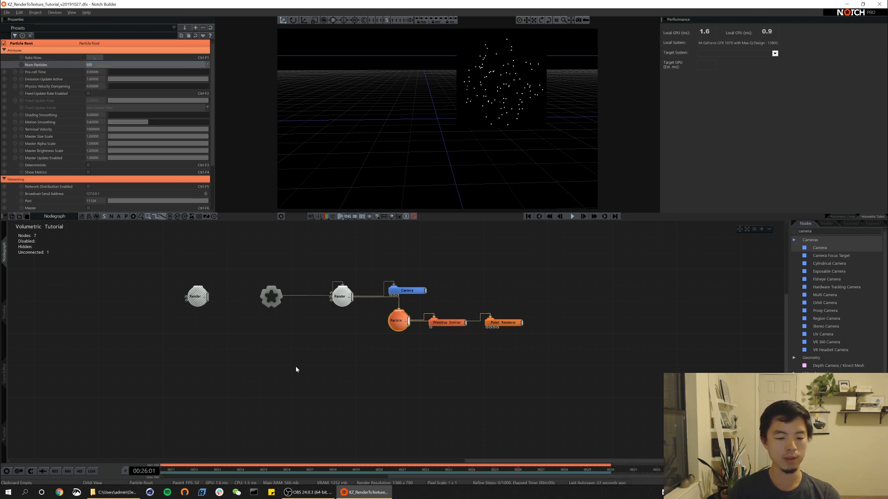
Enable a fixed update rate of 60 on the Particle Root and restart the timeline
{"action": "left_click", "coordinate": [356, 286]}
{"action": "left_click", "coordinate": [396, 320]}
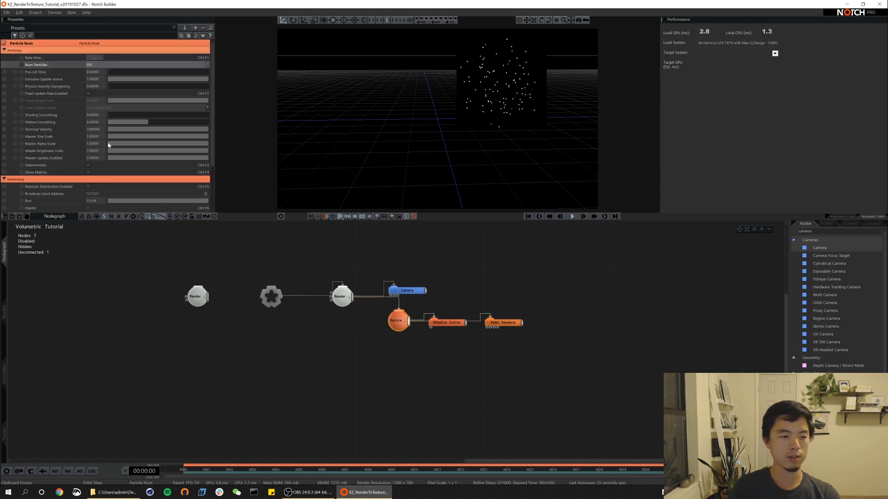
{"action": "left_click", "coordinate": [88, 94]}
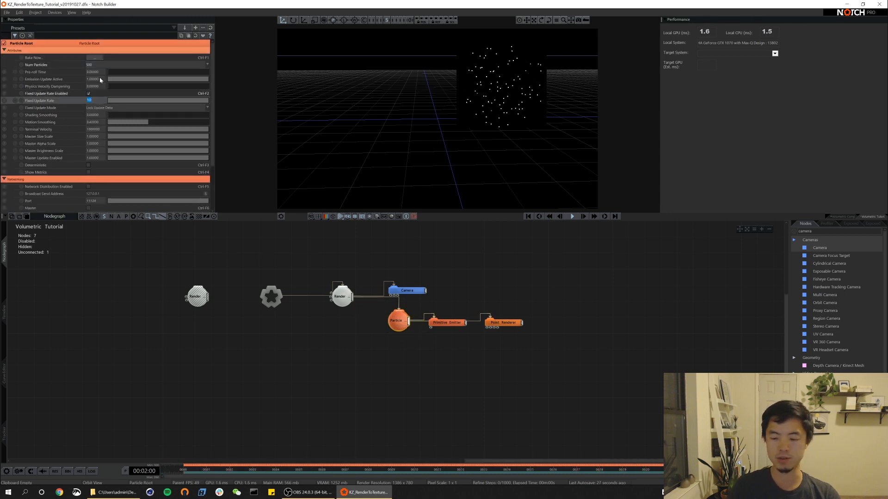
{"action": "type", "text": "60"}
{"action": "key", "text": "Return"}
{"action": "key", "text": "Home"}
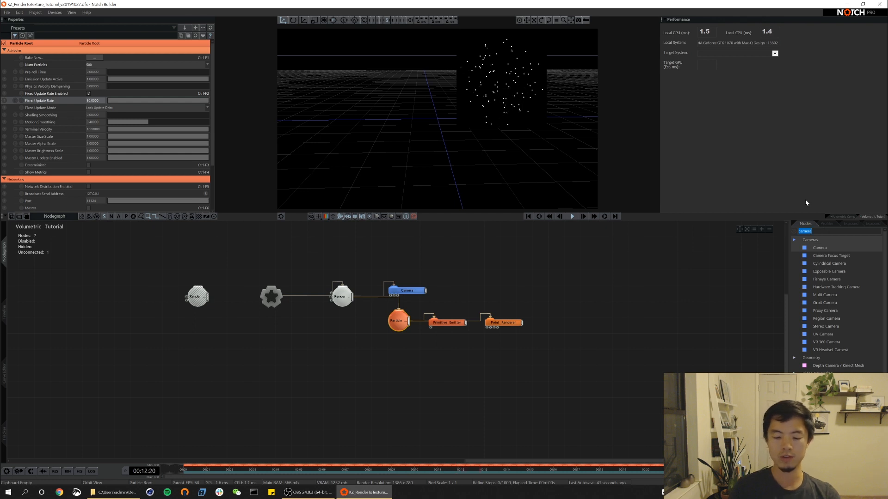
Add a Light node above the Camera, connected to Root, and raise its Scattering Intensity to about 0.12
{"action": "type", "text": "light"}
{"action": "left_click_drag", "start_coordinate": [816, 314], "coordinate": [420, 244]}
{"action": "key", "text": "ctrl+r"}
{"action": "scroll", "coordinate": [94, 175], "scroll_direction": "down", "scroll_amount": 2}
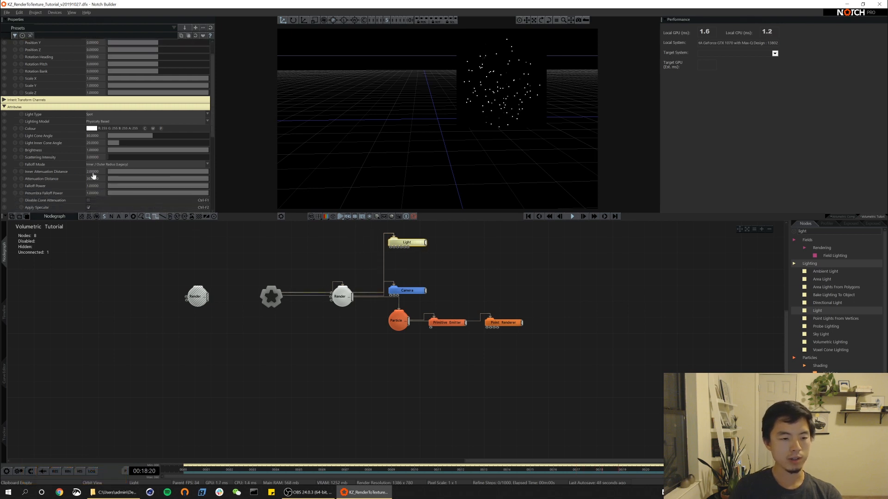
{"action": "left_click_drag", "start_coordinate": [109, 158], "coordinate": [118, 158]}
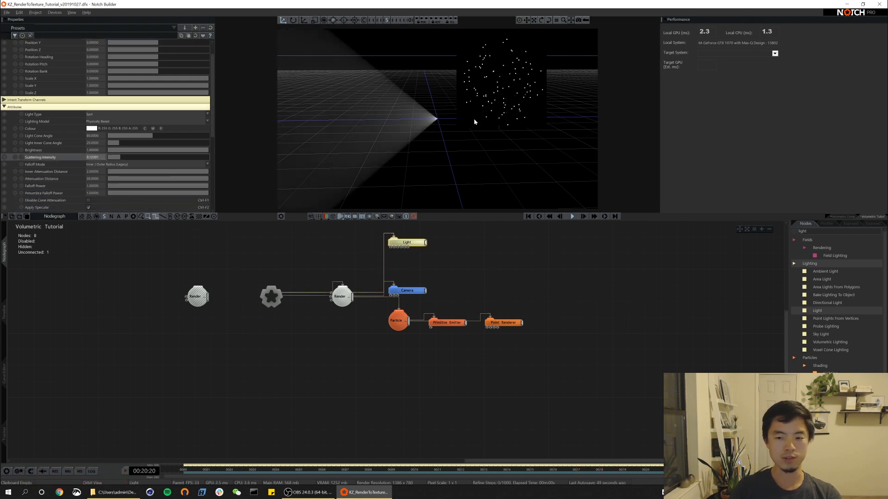
Pause playback, add a Null node connected to Root, and wire it to the Light as its target
{"action": "key", "text": "space"}
{"action": "left_click_drag", "start_coordinate": [479, 224], "coordinate": [475, 271], "text": "alt"}
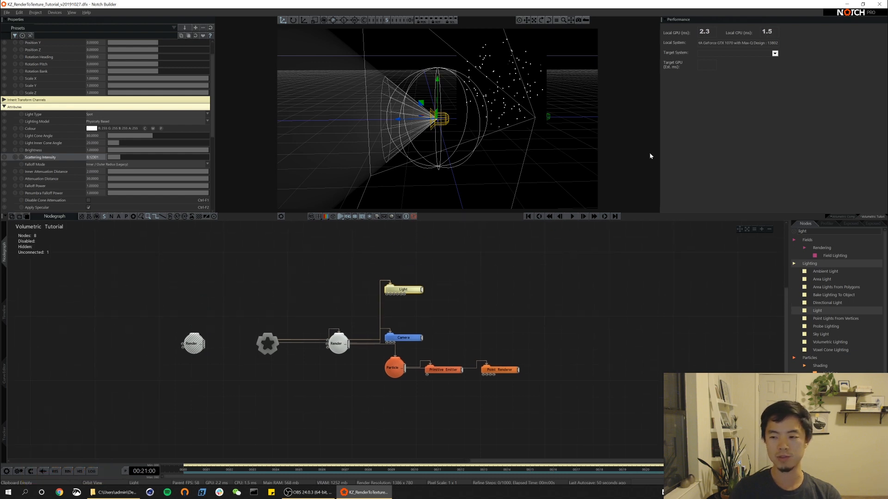
{"action": "type", "text": "null"}
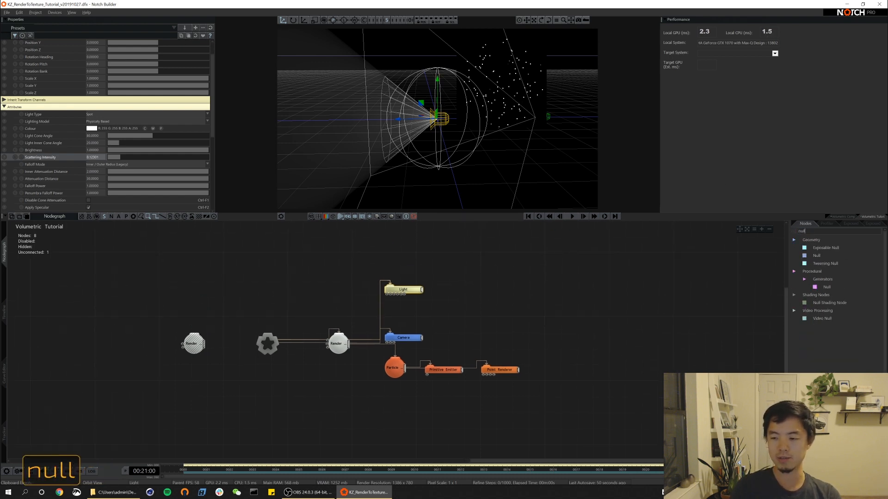
{"action": "left_click_drag", "start_coordinate": [801, 254], "coordinate": [404, 290]}
{"action": "key", "text": "ctrl+r"}
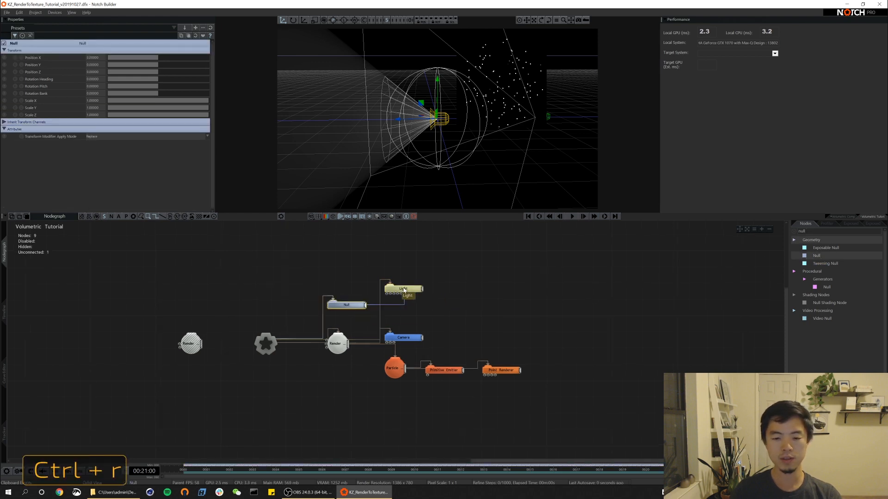
Raise the Light above the origin to a Position Y of about 2
{"action": "left_click", "coordinate": [402, 289]}
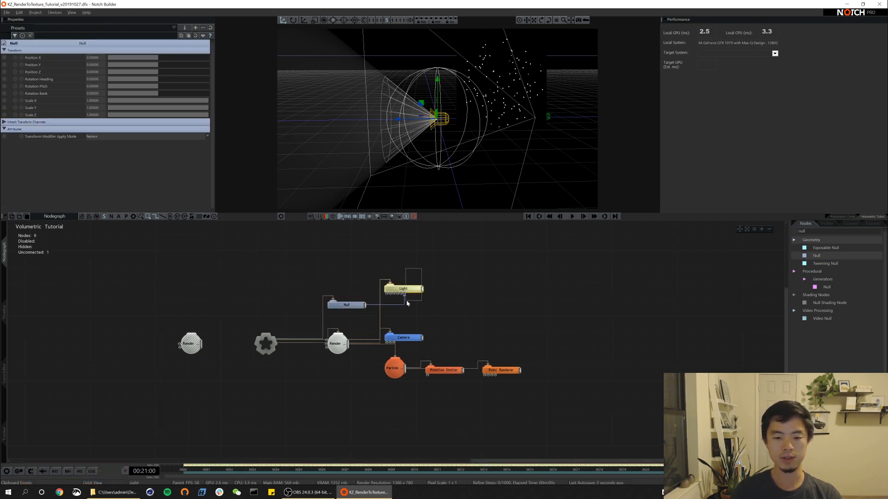
{"action": "left_click_drag", "start_coordinate": [437, 82], "coordinate": [445, 11]}
{"action": "mouse_move", "coordinate": [480, 107]}
{"action": "left_mouse_down", "text": "alt"}
{"action": "mouse_move", "coordinate": [509, 84]}
{"action": "mouse_move", "coordinate": [453, 91]}
{"action": "mouse_move", "coordinate": [442, 52]}
{"action": "mouse_move", "coordinate": [461, 112]}
{"action": "mouse_move", "coordinate": [458, 145]}
{"action": "mouse_move", "coordinate": [473, 99]}
{"action": "left_mouse_up", "text": "alt"}
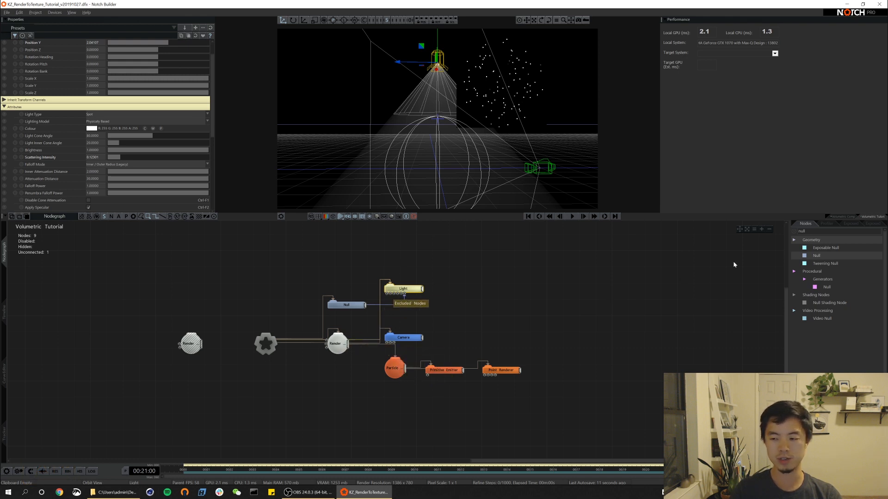
Add a Video Null node between the Light and Camera nodes and connect it to the Render To Texture output, moving that branch down for space
{"action": "type", "text": "vide"}
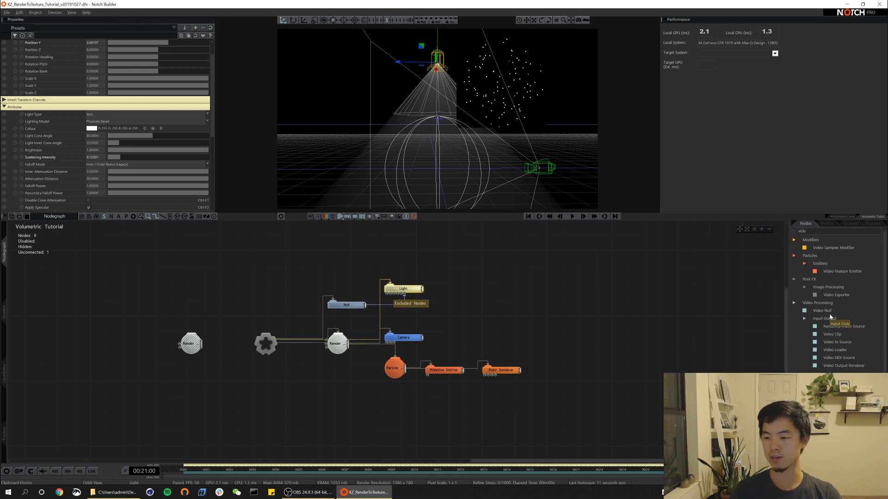
{"action": "left_click_drag", "start_coordinate": [822, 311], "coordinate": [817, 317]}
{"action": "left_click_drag", "start_coordinate": [452, 329], "coordinate": [453, 330]}
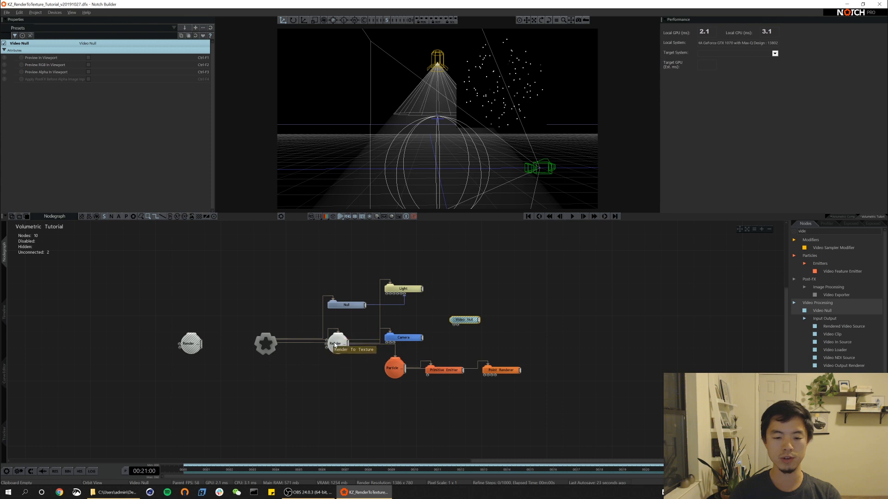
{"action": "left_click_drag", "start_coordinate": [549, 394], "coordinate": [338, 352]}
{"action": "left_click", "coordinate": [372, 349]}
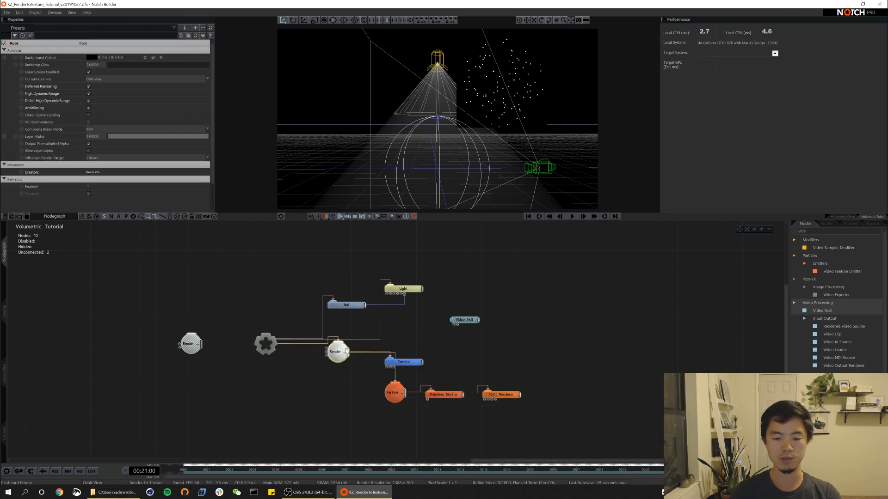
{"action": "left_click", "coordinate": [400, 337]}
{"action": "left_click_drag", "start_coordinate": [461, 320], "coordinate": [413, 328]}
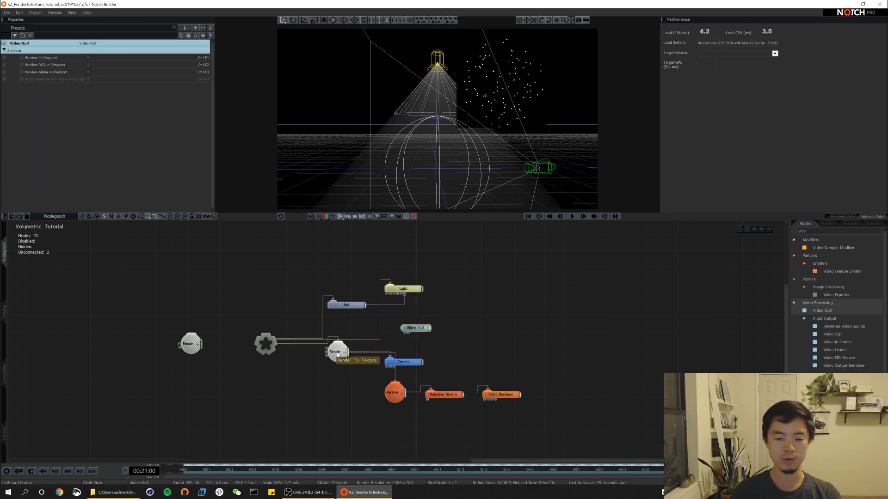
{"action": "left_click_drag", "start_coordinate": [350, 352], "coordinate": [398, 328]}
Preview the Video Null in the viewport with playback running, and wire it into the Light as its projected texture
{"action": "key", "text": "ctrl+F1"}
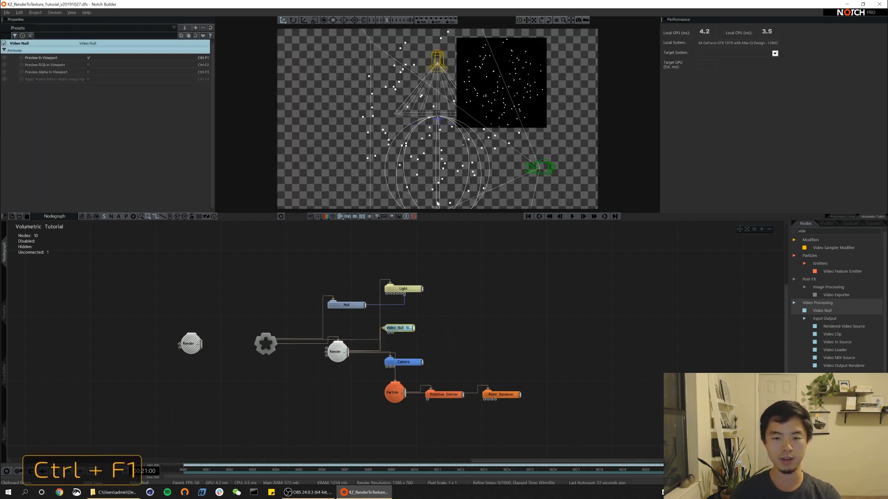
{"action": "key", "text": "space"}
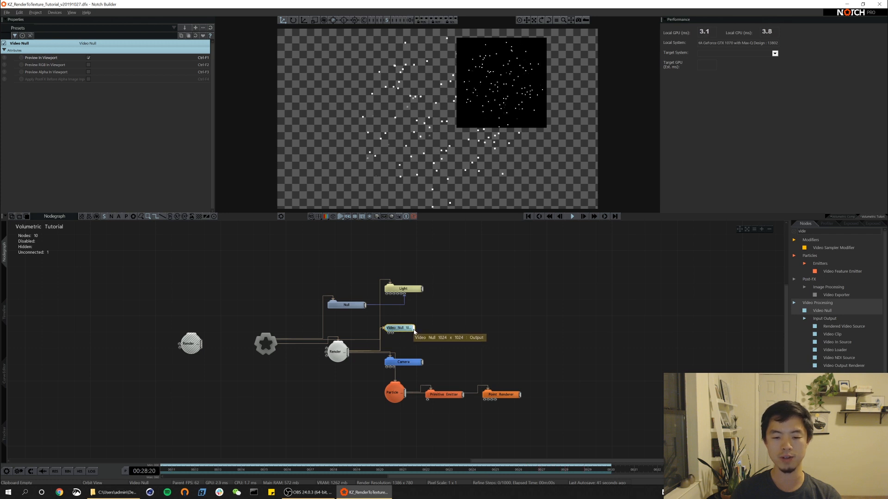
{"action": "key", "text": "ctrl+F1"}
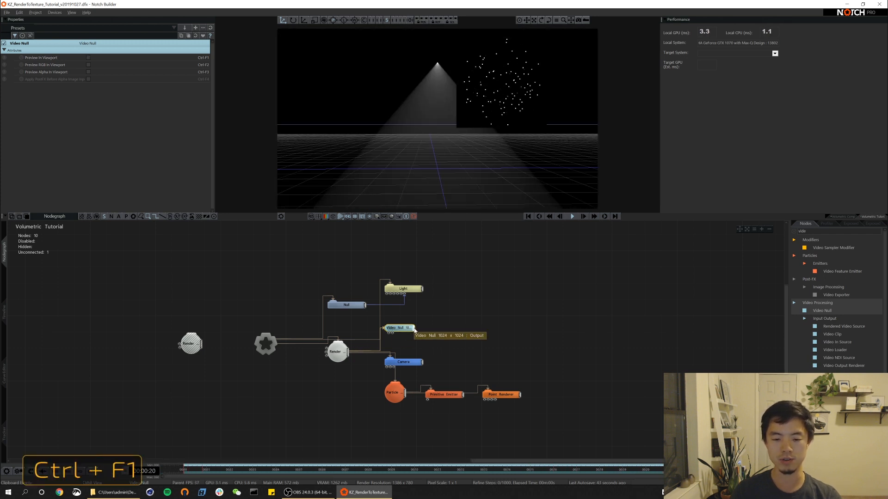
{"action": "left_click_drag", "start_coordinate": [406, 329], "coordinate": [388, 296]}
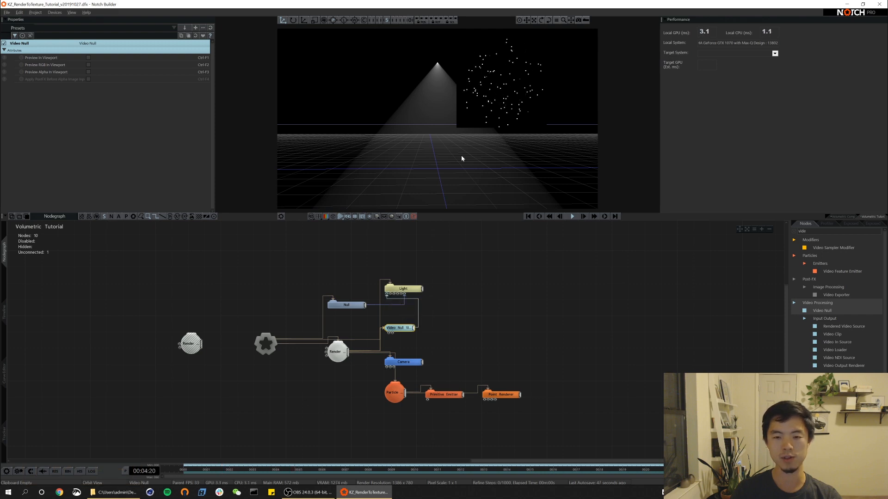
{"action": "left_click_drag", "start_coordinate": [461, 154], "coordinate": [433, 63], "text": "alt"}
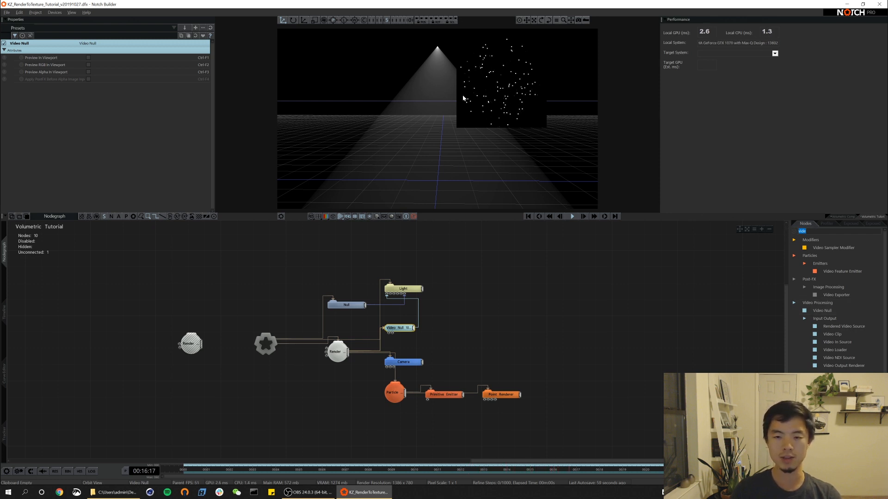
Add a Shape 3D node below the Root and connect it to the Root
{"action": "type", "text": "sah"}
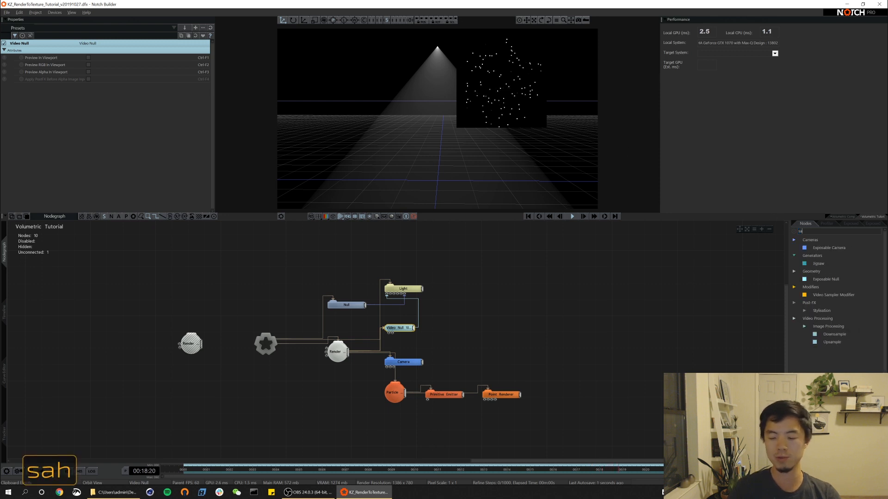
{"action": "key", "text": "BackSpace"}
{"action": "key", "text": "BackSpace"}
{"action": "type", "text": "hape"}
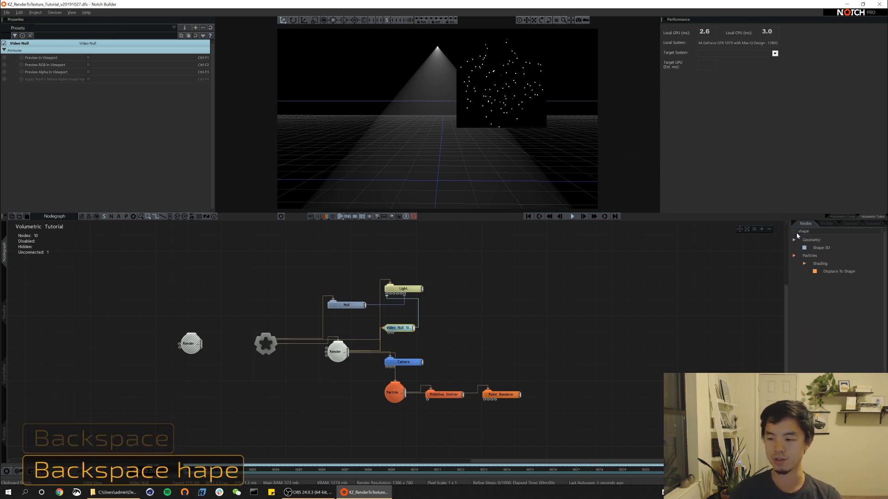
{"action": "left_click_drag", "start_coordinate": [821, 248], "coordinate": [272, 378]}
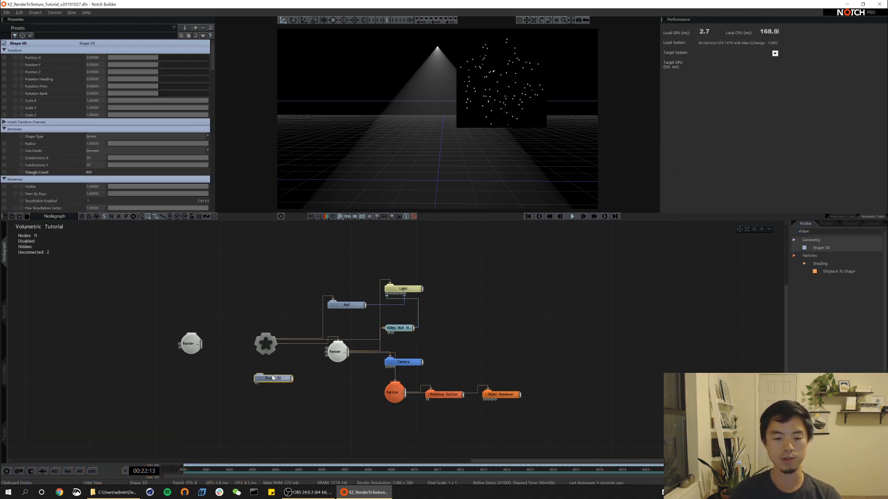
{"action": "key", "text": "ctrl+r"}
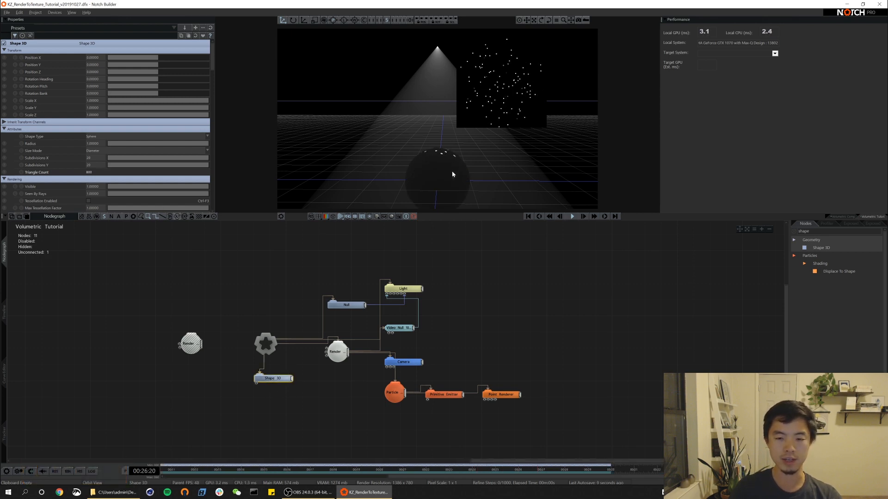
Set the Shape 3D's type to Plane with Size X and Size Y of 10
{"action": "left_click", "coordinate": [92, 137]}
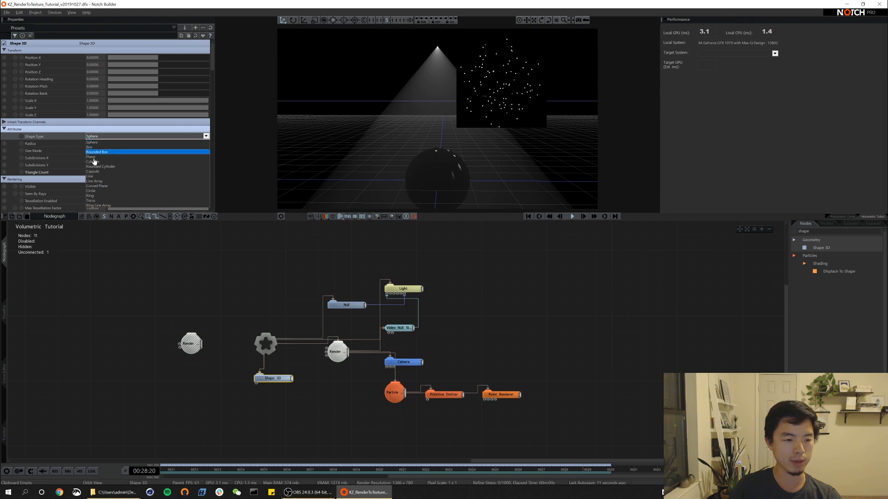
{"action": "left_click", "coordinate": [93, 162]}
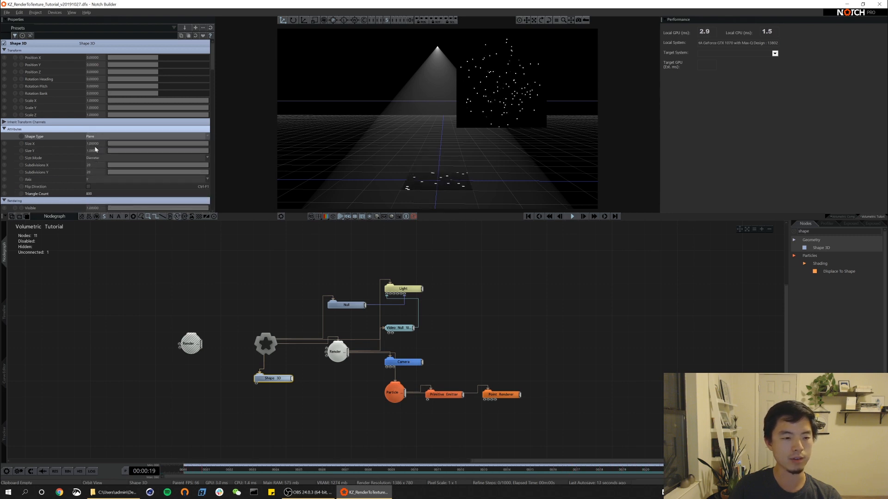
{"action": "double_click", "coordinate": [95, 145]}
{"action": "type", "text": "10"}
{"action": "key", "text": "Tab"}
{"action": "type", "text": "10"}
{"action": "key", "text": "Return"}
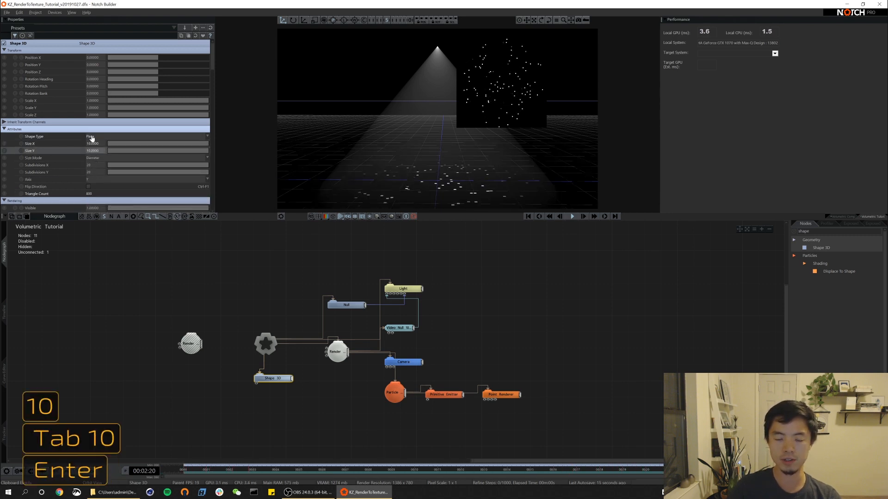
{"action": "left_click_drag", "start_coordinate": [456, 154], "coordinate": [419, 120], "text": "alt"}
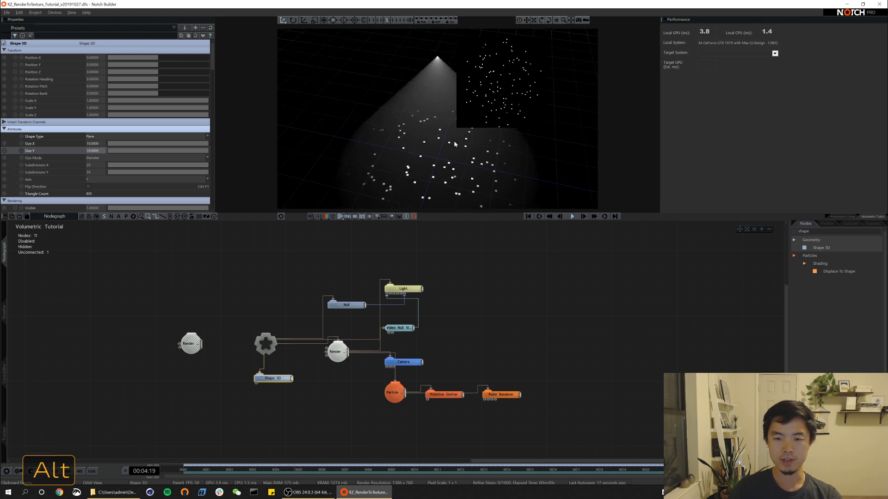
{"action": "left_click_drag", "start_coordinate": [487, 99], "coordinate": [462, 119], "text": "alt"}
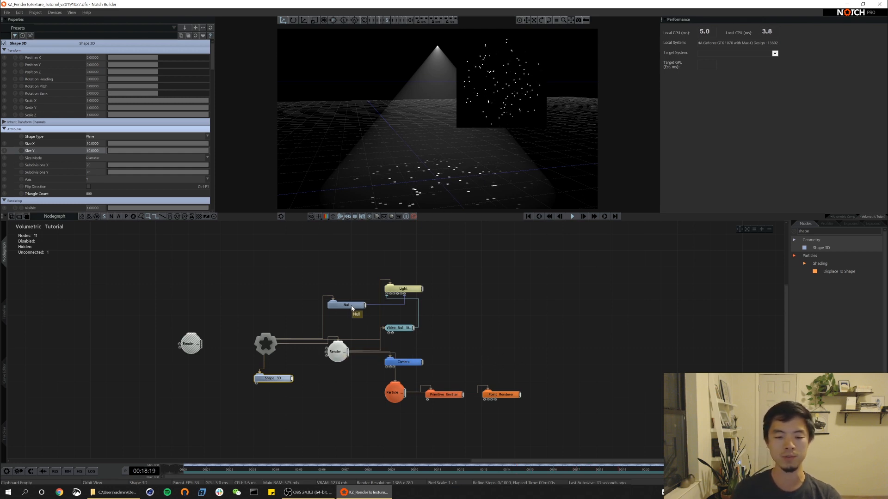
Move the Null node slightly closer to the Light node in the nodegraph
{"action": "left_click_drag", "start_coordinate": [354, 308], "coordinate": [365, 302]}
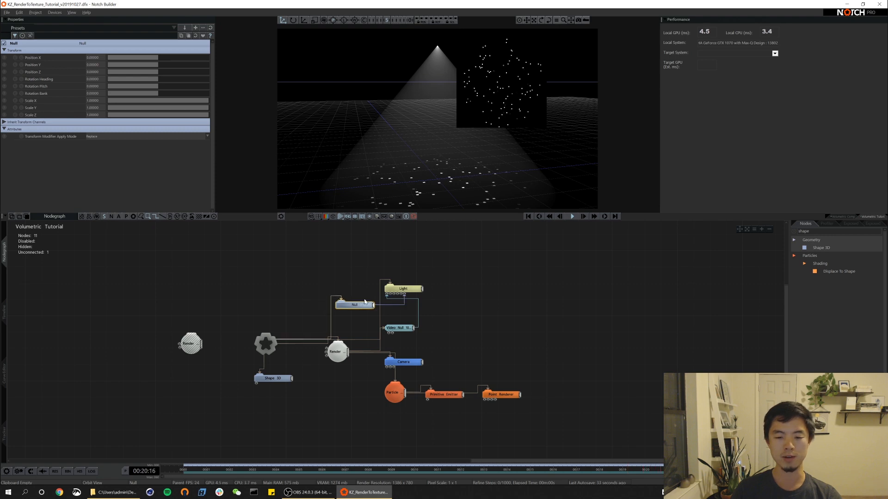
{"action": "left_click_drag", "start_coordinate": [422, 95], "coordinate": [429, 170], "text": "alt"}
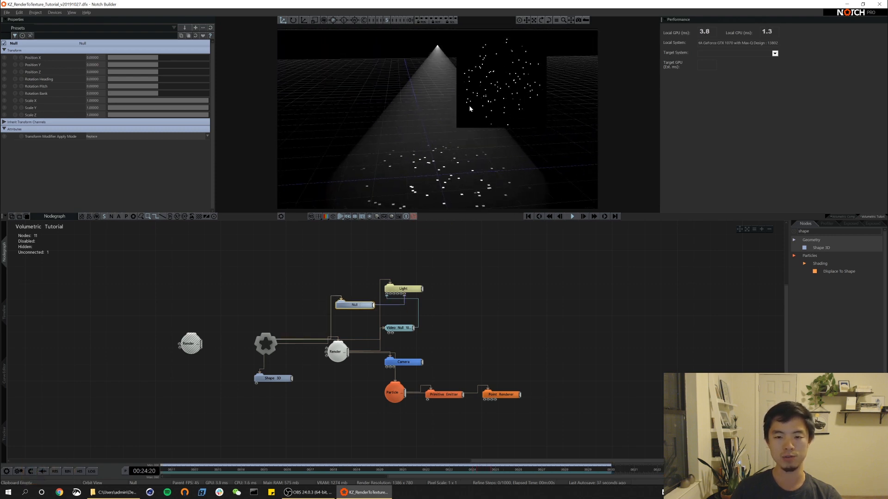
{"action": "left_click_drag", "start_coordinate": [477, 127], "coordinate": [432, 143], "text": "alt"}
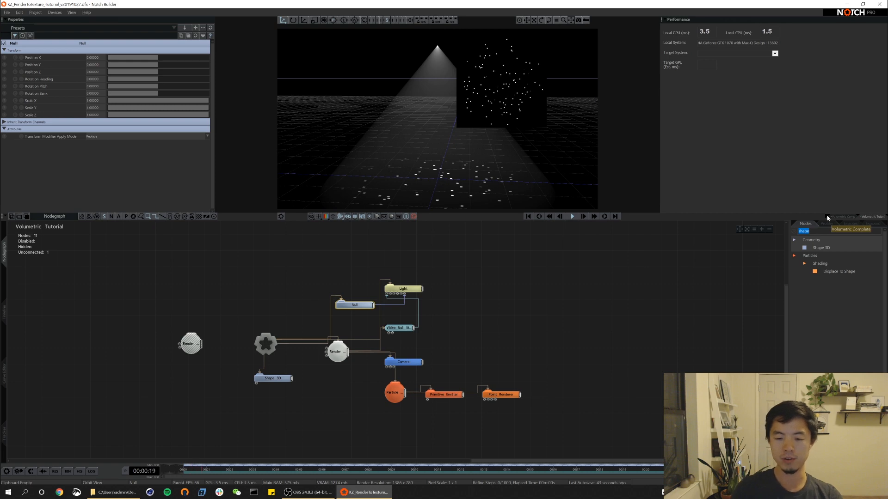
Add a Volumetric Lighting node above the Root and connect it to the Root
{"action": "type", "text": "volume"}
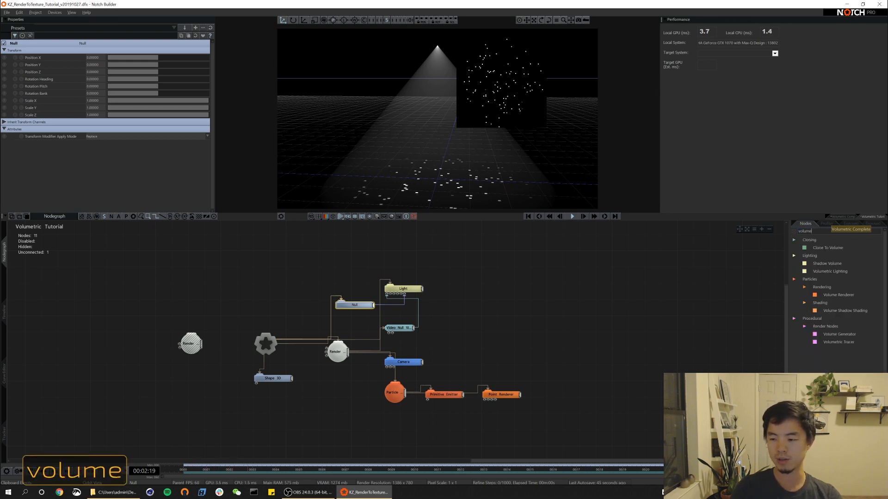
{"action": "left_click_drag", "start_coordinate": [832, 272], "coordinate": [804, 276]}
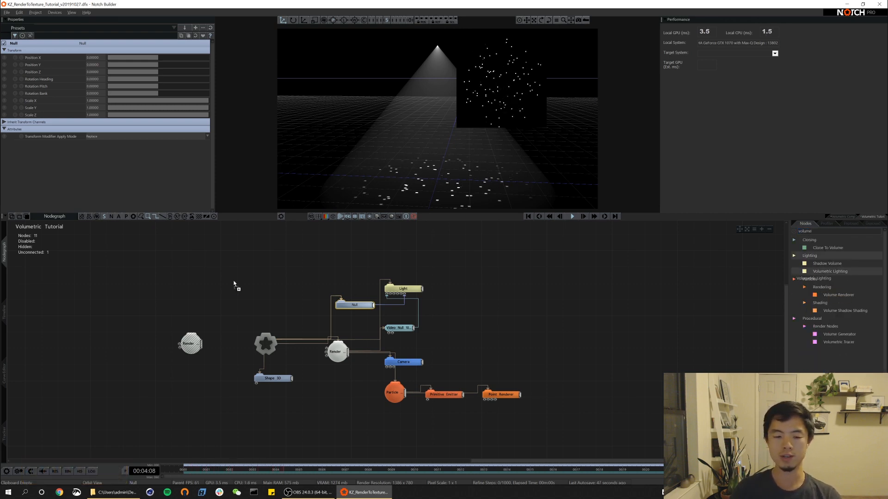
{"action": "left_click_drag", "start_coordinate": [235, 284], "coordinate": [234, 286]}
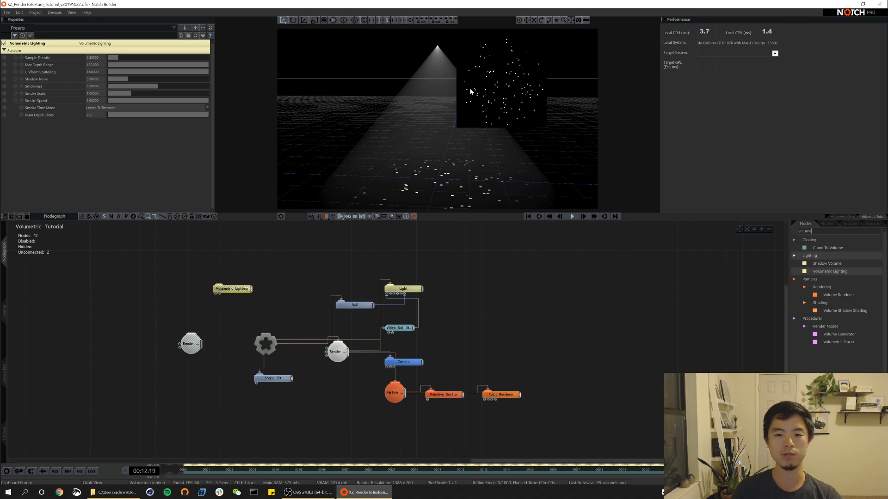
{"action": "left_click_drag", "start_coordinate": [233, 290], "coordinate": [281, 298]}
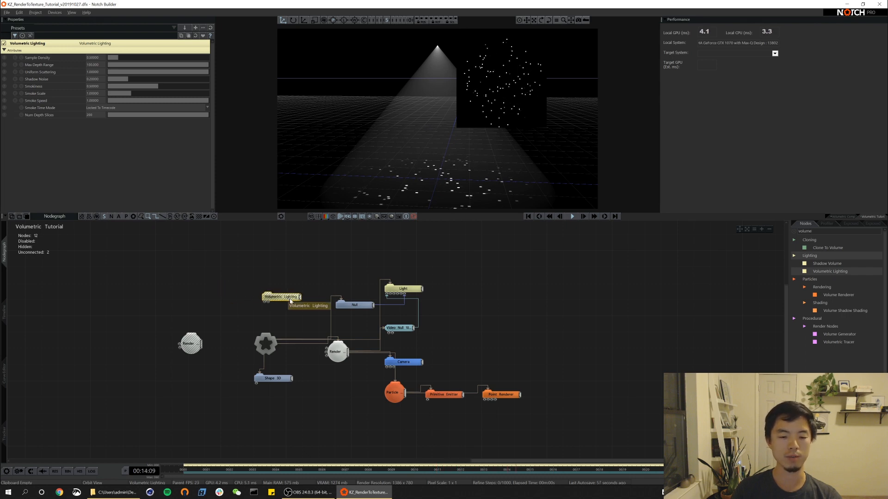
{"action": "key", "text": "ctrl+r"}
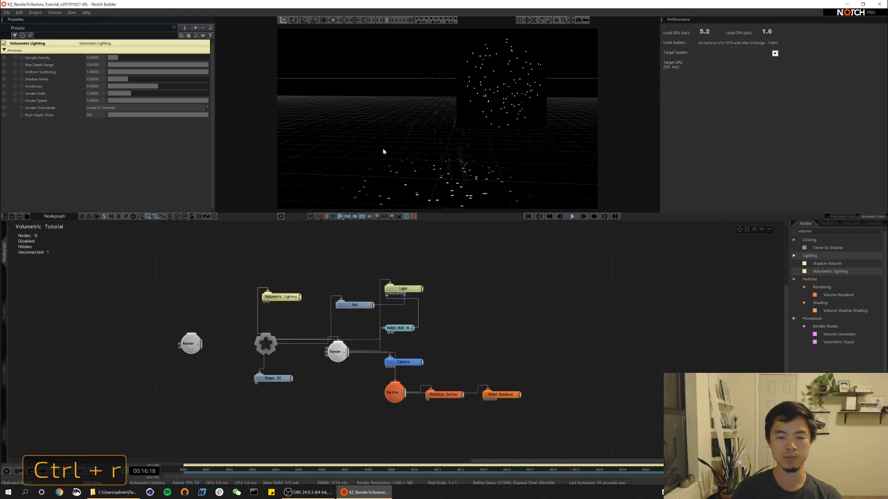
Hide the viewport grid to view the volumetric lighting against plain black
{"action": "left_click_drag", "start_coordinate": [384, 151], "coordinate": [438, 87], "text": "alt"}
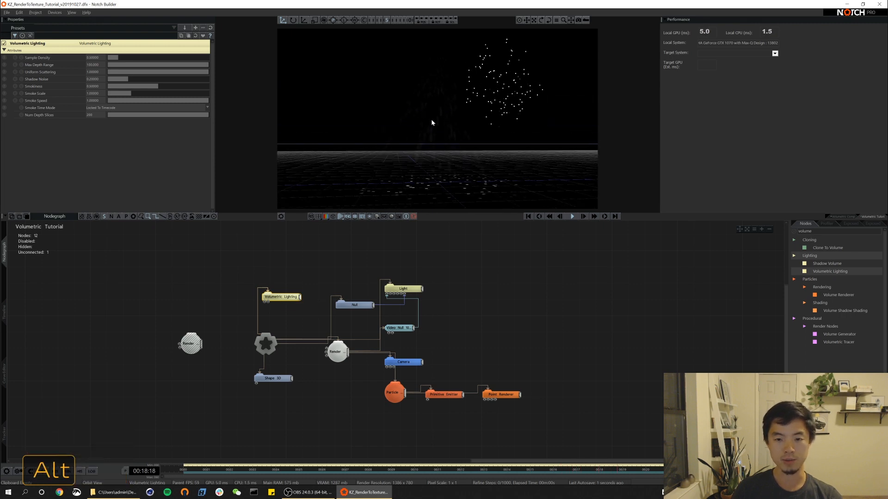
{"action": "key", "text": "alt+g"}
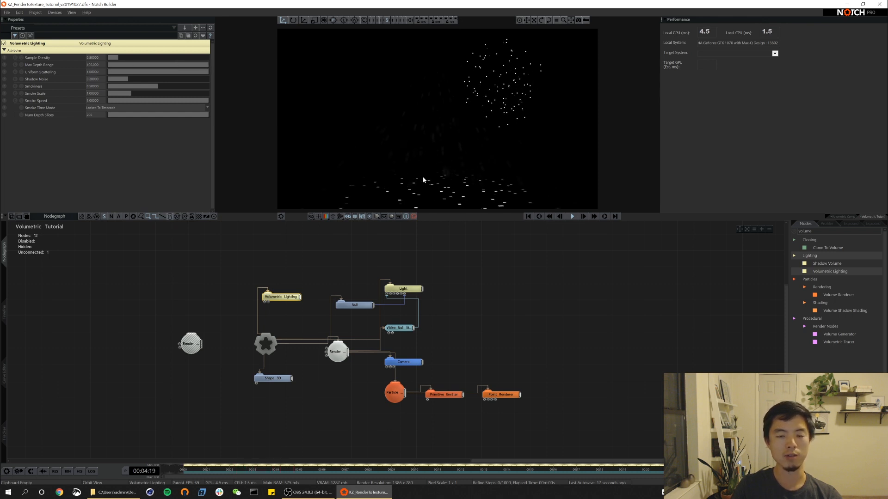
{"action": "key", "text": "alt"}
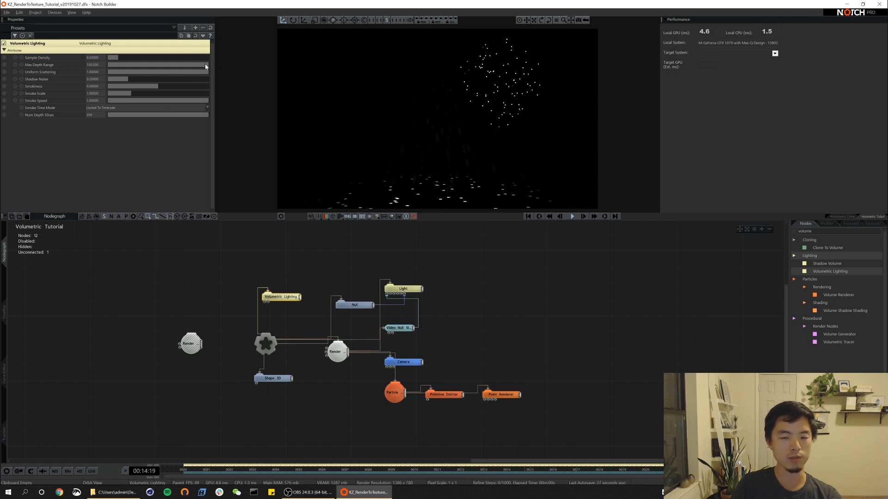
Reduce the Volumetric Lighting node's Max Depth Range to about 4.8
{"action": "left_click_drag", "start_coordinate": [206, 66], "coordinate": [194, 65]}
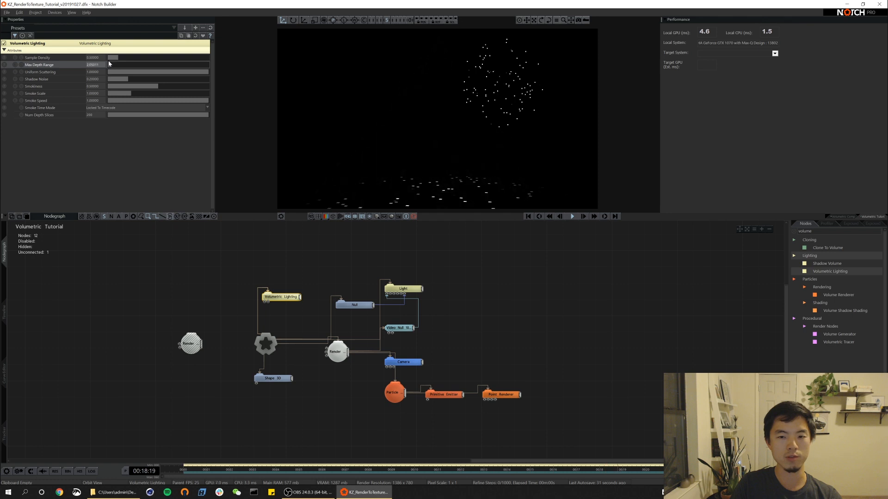
{"action": "left_click_drag", "start_coordinate": [112, 63], "coordinate": [113, 63]}
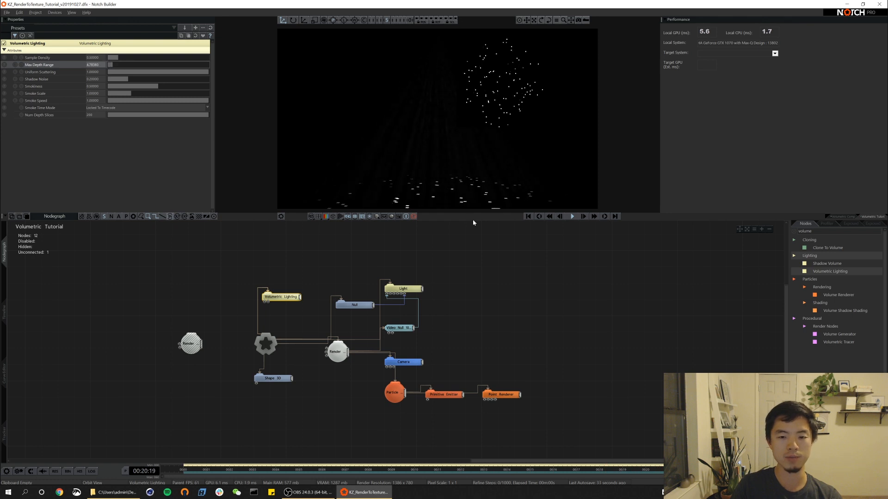
{"action": "key", "text": "alt"}
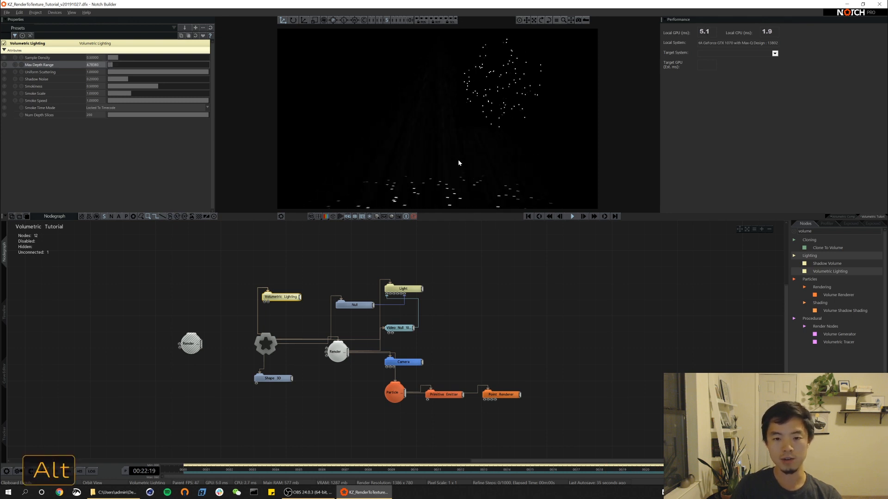
Raise the Light's Scattering Intensity to 1
{"action": "left_click", "coordinate": [402, 289]}
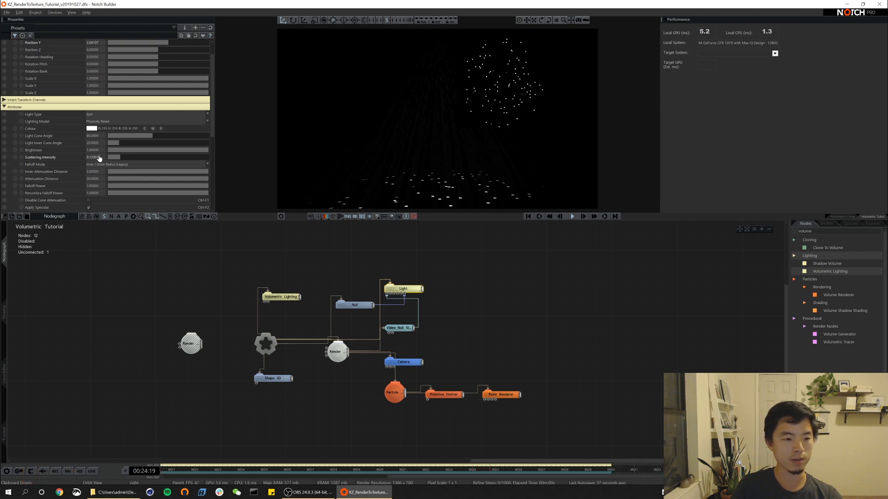
{"action": "left_click_drag", "start_coordinate": [118, 157], "coordinate": [123, 158]}
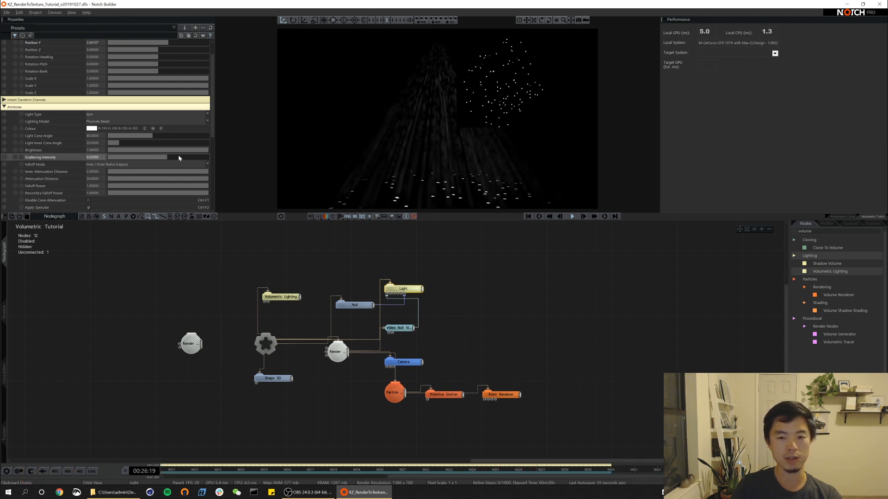
{"action": "key", "text": "alt"}
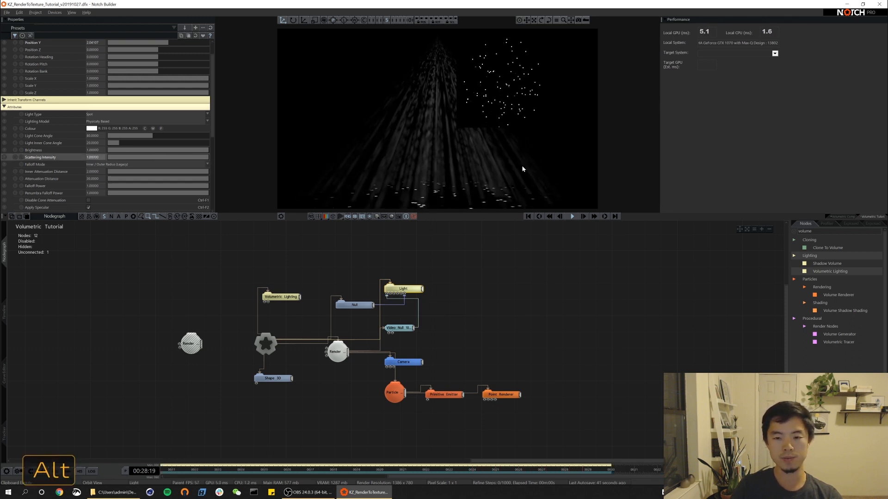
Set the Volumetric Lighting node's Max Depth Range to 8
{"action": "left_click", "coordinate": [282, 297]}
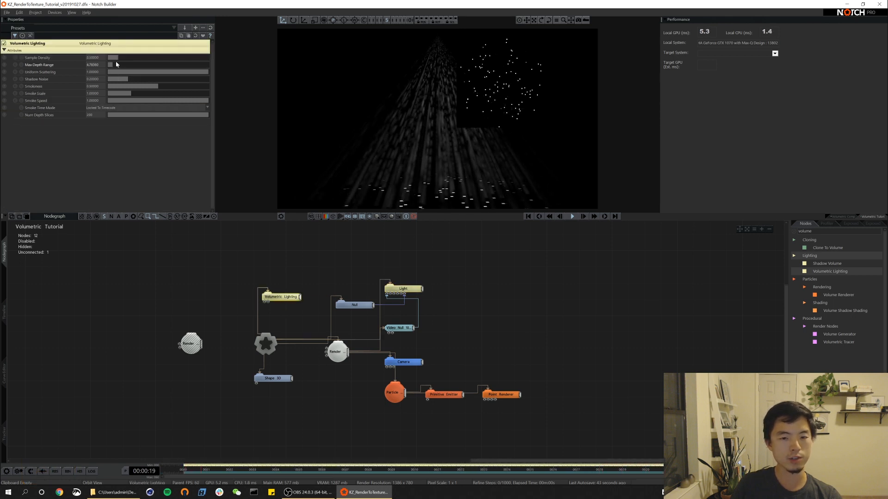
{"action": "left_click_drag", "start_coordinate": [176, 63], "coordinate": [109, 65]}
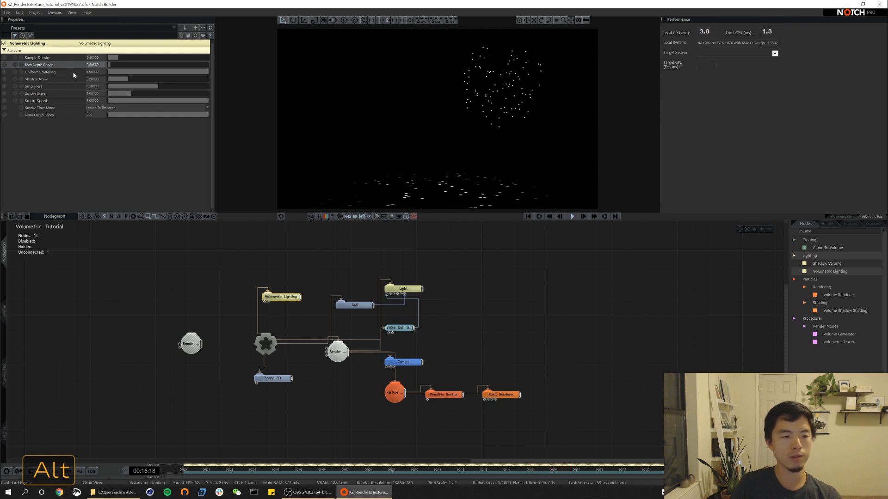
{"action": "left_click_drag", "start_coordinate": [111, 66], "coordinate": [118, 63]}
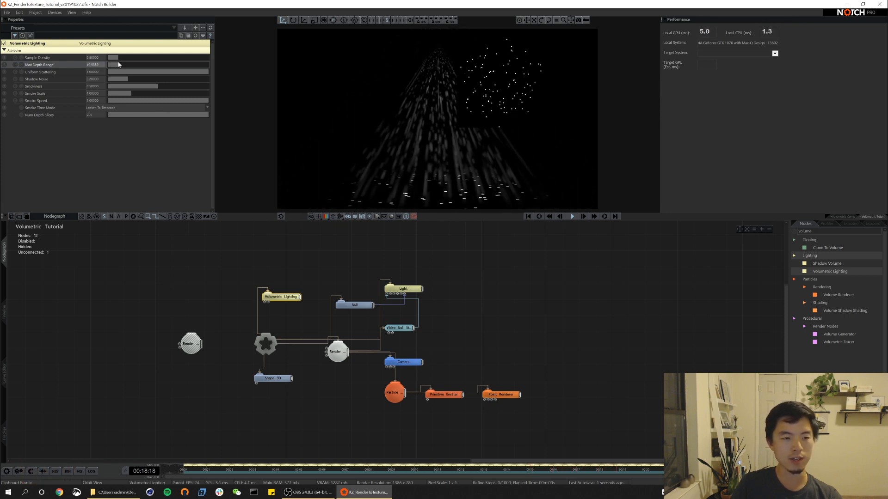
{"action": "left_click", "coordinate": [96, 64]}
{"action": "type", "text": "8"}
{"action": "key", "text": "Return"}
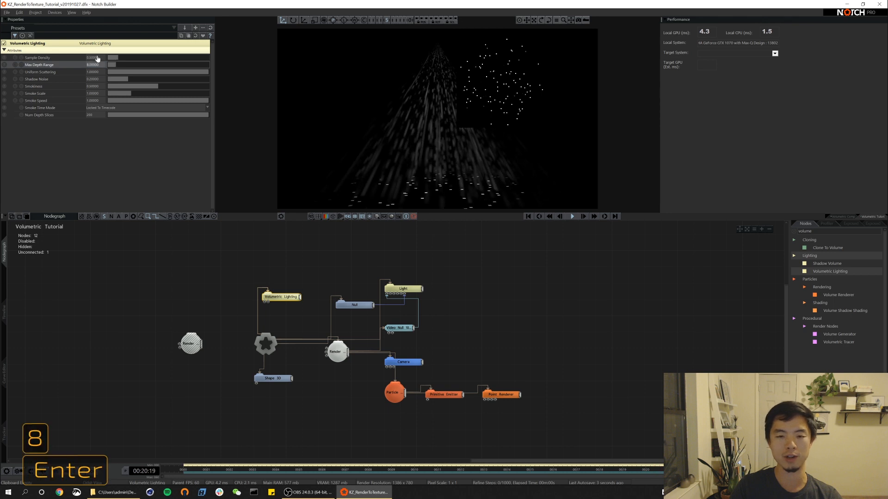
{"action": "left_click_drag", "start_coordinate": [461, 121], "coordinate": [428, 152], "text": "alt"}
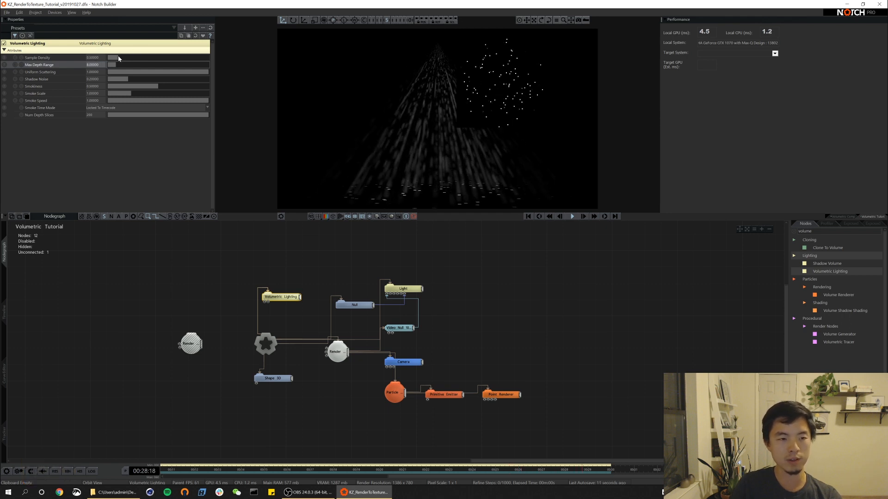
Set the Volumetric Lighting node's Sample Density to 2 and inspect the light beams from other angles
{"action": "left_click_drag", "start_coordinate": [118, 57], "coordinate": [170, 55]}
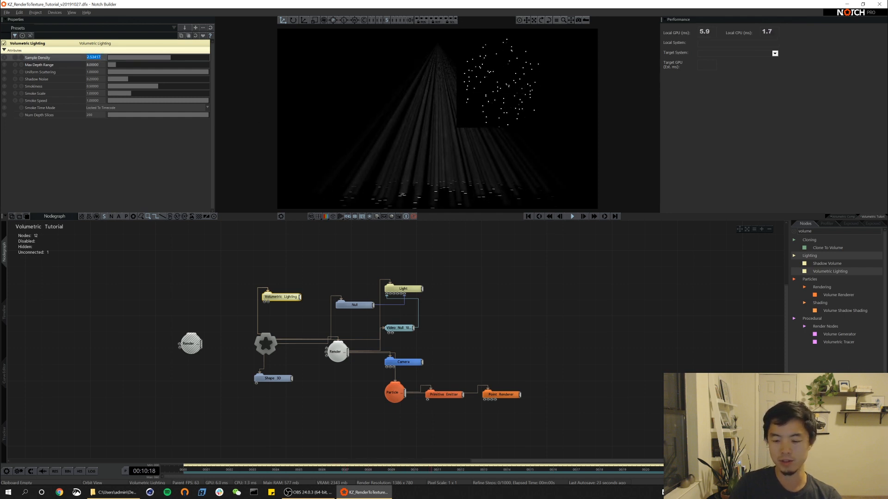
{"action": "type", "text": "2"}
{"action": "key", "text": "Return"}
{"action": "left_click_drag", "start_coordinate": [456, 141], "coordinate": [437, 165], "text": "alt"}
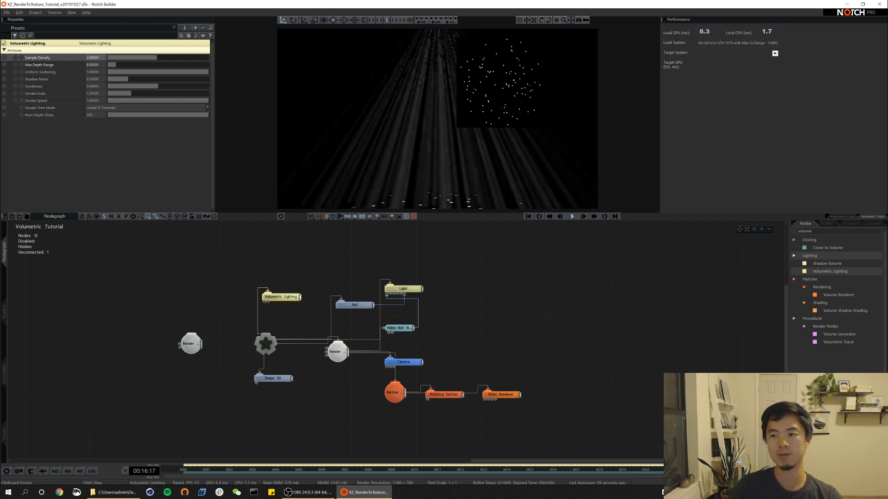
{"action": "key", "text": "alt"}
{"action": "left_click_drag", "start_coordinate": [453, 131], "coordinate": [429, 177], "text": "alt"}
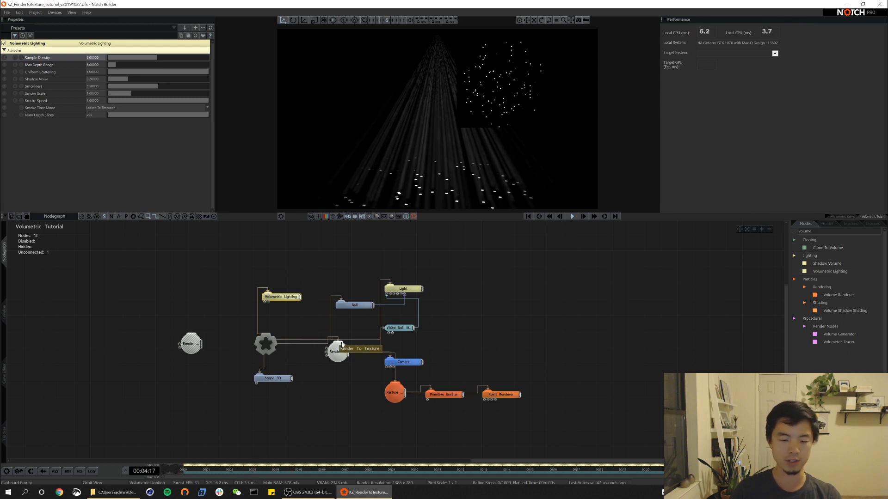
Add a Radial Blur node beside the Video Null node and connect the two
{"action": "left_click", "coordinate": [817, 230]}
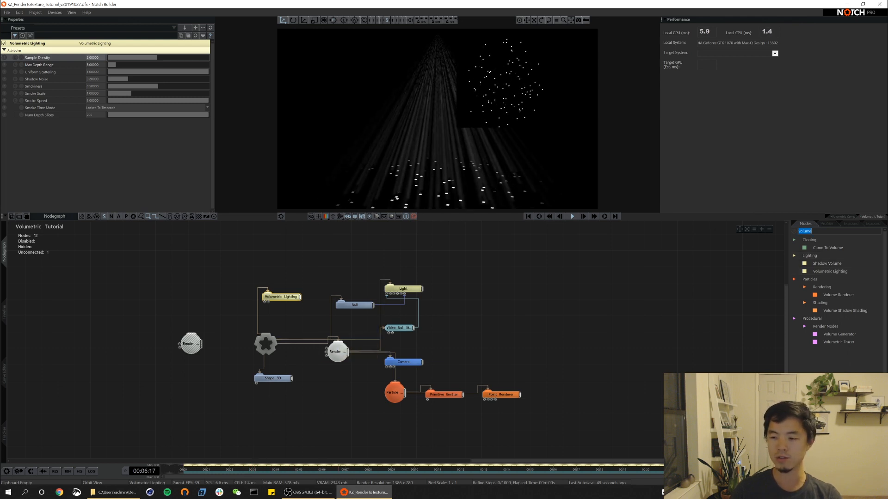
{"action": "type", "text": "blu"}
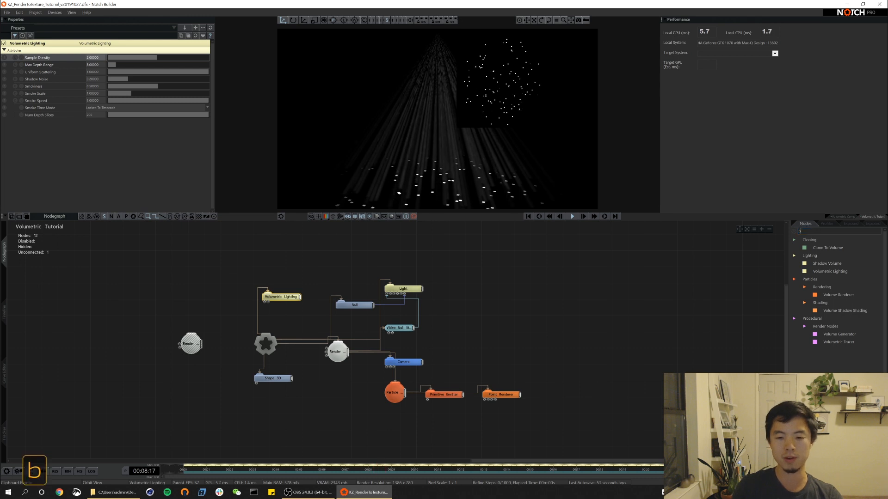
{"action": "key", "text": "BackSpace"}
{"action": "key", "text": "BackSpace"}
{"action": "key", "text": "BackSpace"}
{"action": "type", "text": "rad"}
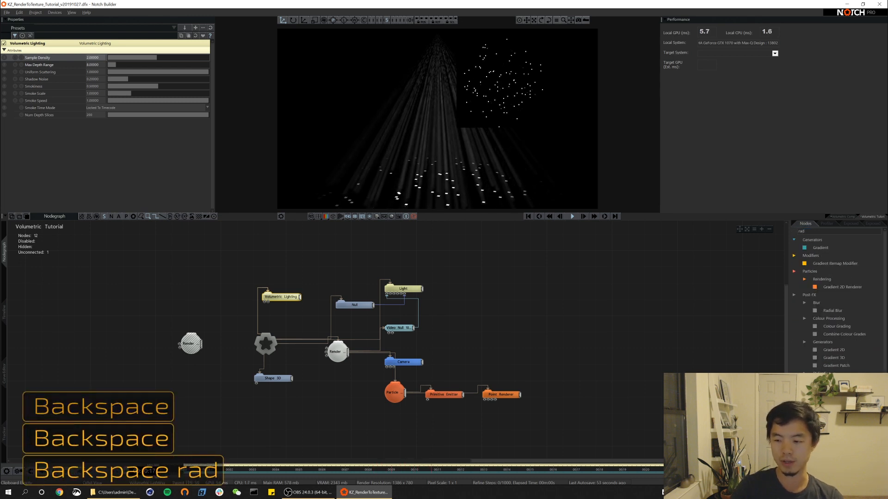
{"action": "left_click_drag", "start_coordinate": [832, 311], "coordinate": [445, 330]}
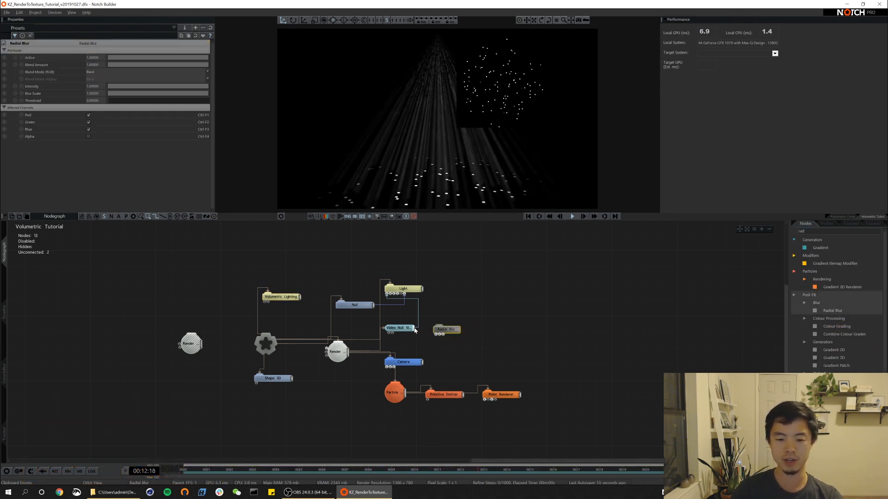
{"action": "key", "text": "alt"}
{"action": "mouse_move", "coordinate": [446, 189]}
{"action": "left_mouse_down", "text": "alt"}
{"action": "mouse_move", "coordinate": [513, 180]}
{"action": "mouse_move", "coordinate": [447, 133]}
{"action": "mouse_move", "coordinate": [453, 72]}
{"action": "mouse_move", "coordinate": [506, 79]}
{"action": "mouse_move", "coordinate": [451, 133]}
{"action": "mouse_move", "coordinate": [453, 208]}
{"action": "mouse_move", "coordinate": [444, 164]}
{"action": "mouse_move", "coordinate": [426, 185]}
{"action": "left_mouse_up", "text": "alt"}
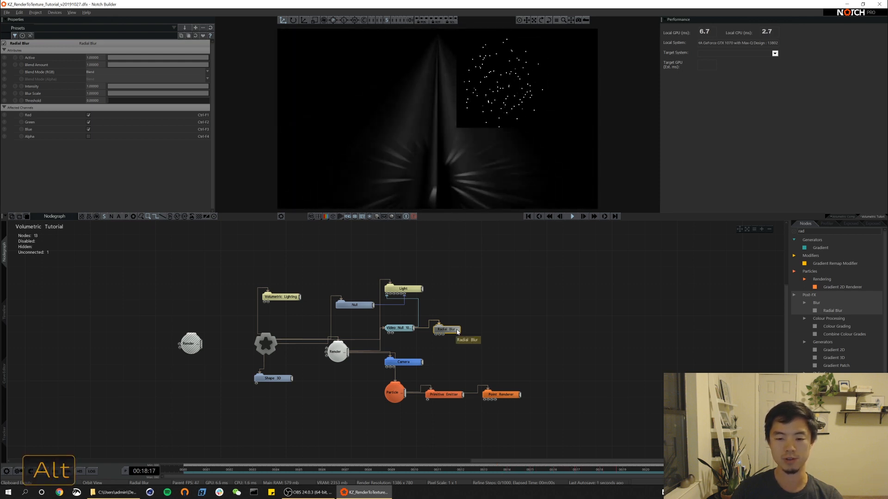
Add a Line Connection Renderer node below the Point Renderer and disable the Radial Blur
{"action": "left_click", "coordinate": [826, 231]}
{"action": "type", "text": "line"}
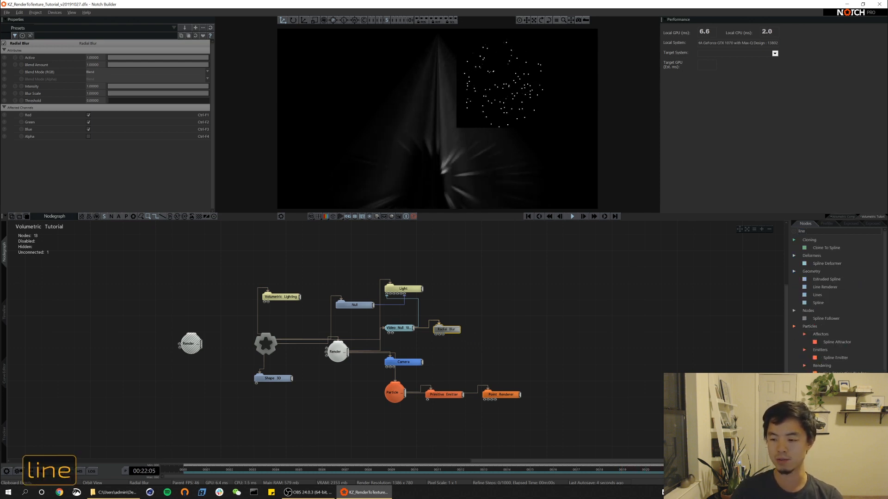
{"action": "left_click_drag", "start_coordinate": [837, 373], "coordinate": [493, 411]}
{"action": "key", "text": "ctrl+1"}
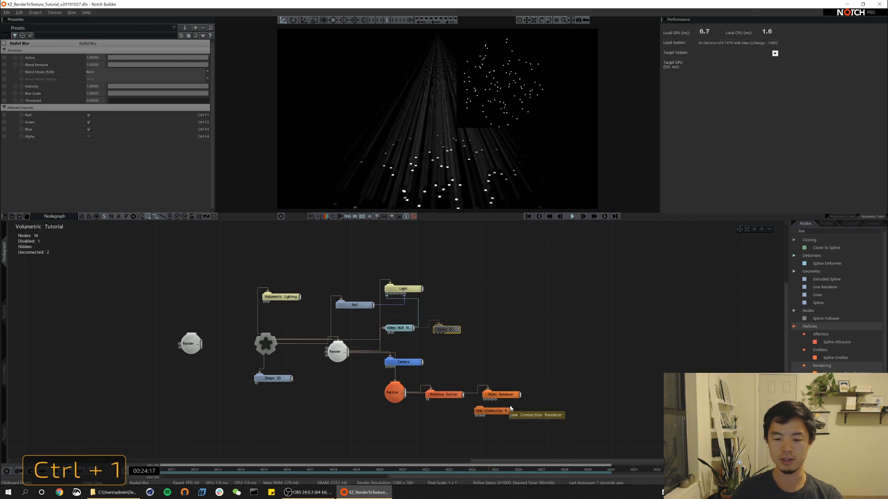
Disable the Point Renderer and connect the Line Connection Renderer to the particle system in its place
{"action": "left_click", "coordinate": [502, 394]}
{"action": "key", "text": "ctrl+1"}
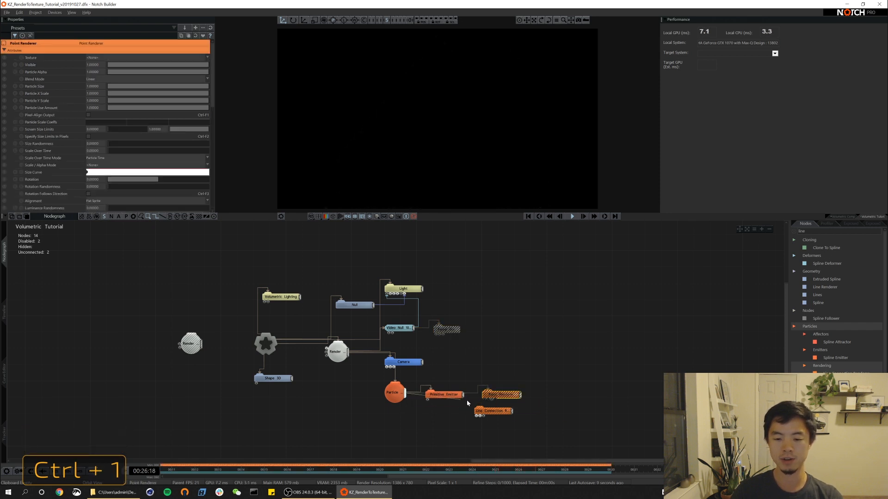
{"action": "left_click_drag", "start_coordinate": [483, 411], "coordinate": [491, 411]}
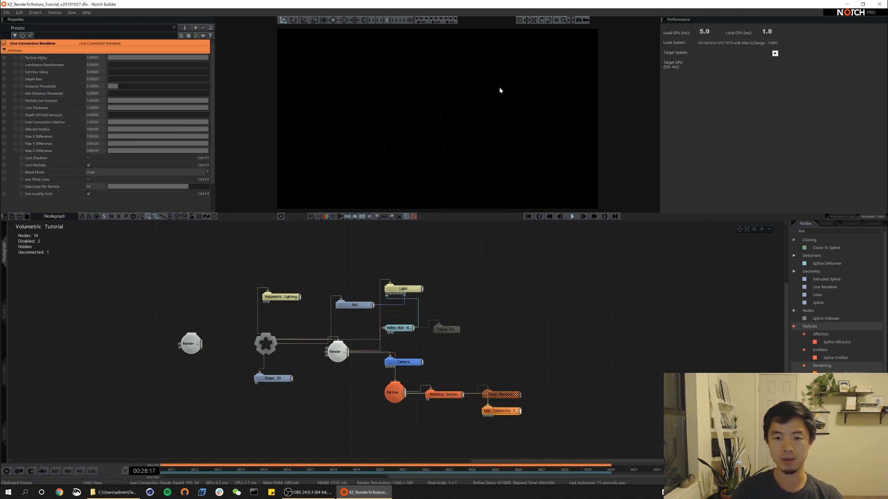
Turn off Use Locality Grid on the Line Connection Renderer and set its Distance Threshold to 1
{"action": "left_click_drag", "start_coordinate": [113, 87], "coordinate": [139, 85]}
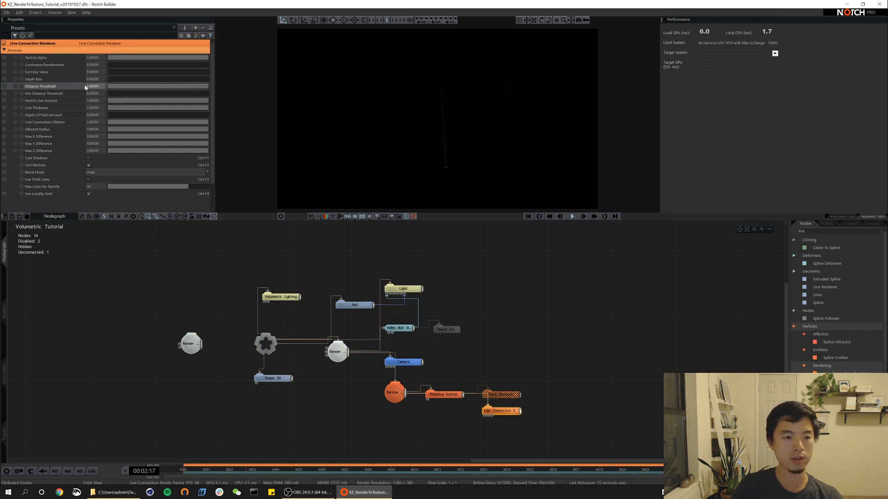
{"action": "type", "text": "2"}
{"action": "key", "text": "Return"}
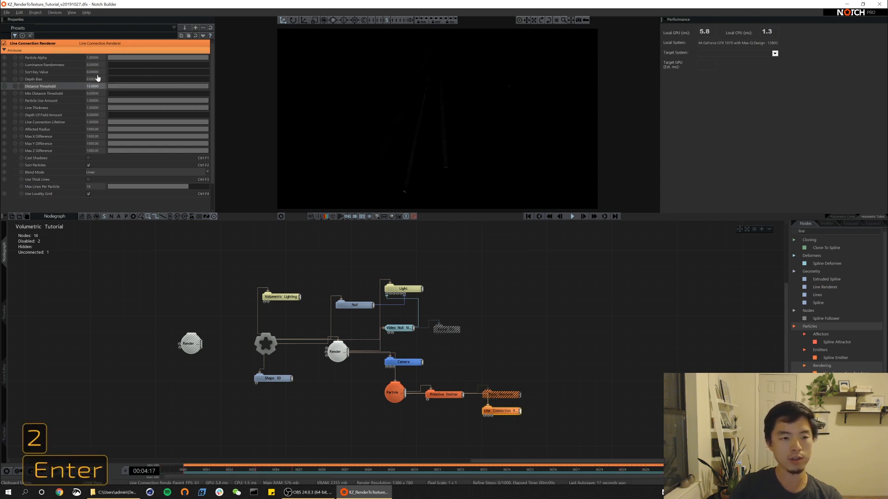
{"action": "left_click", "coordinate": [89, 193]}
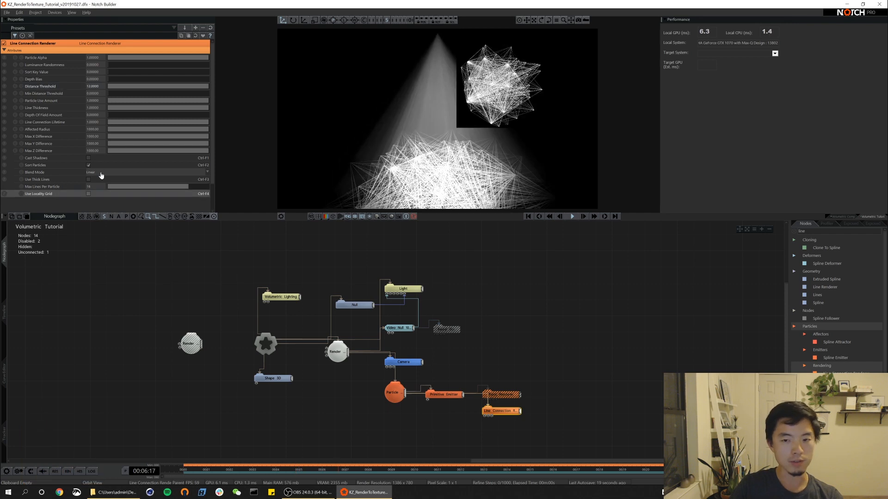
{"action": "left_click", "coordinate": [93, 86]}
{"action": "type", "text": "12"}
{"action": "key", "text": "Return"}
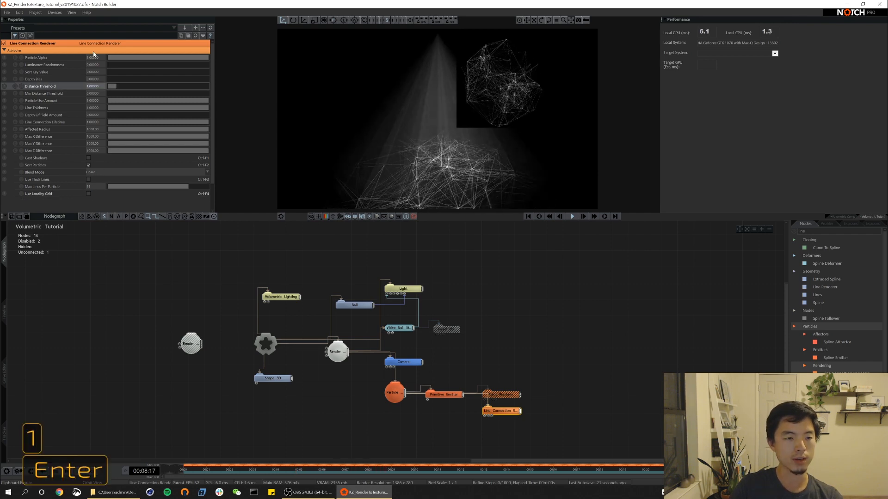
Reduce the Line Connection Renderer's Max Lines Per Particle to about 3
{"action": "left_click", "coordinate": [114, 187]}
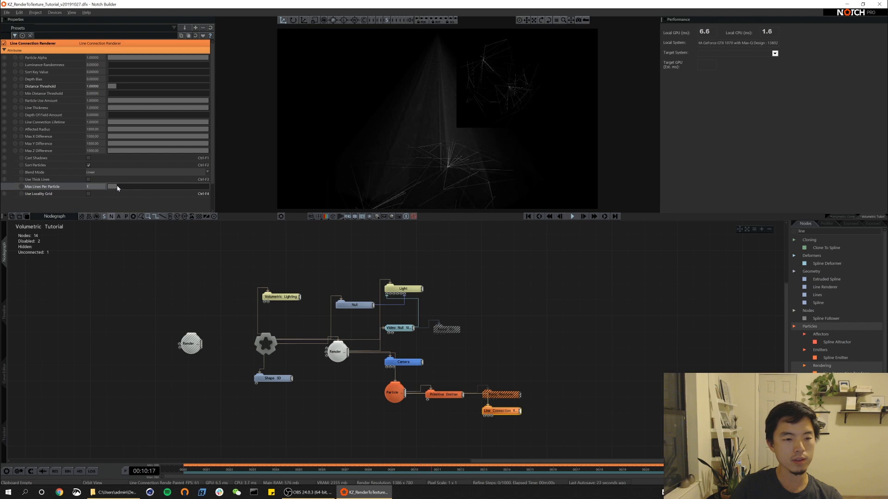
{"action": "left_click", "coordinate": [118, 187]}
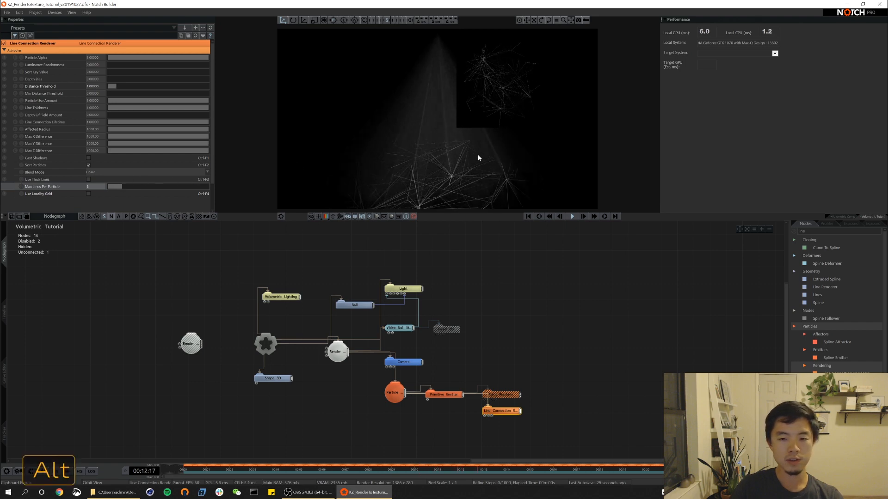
{"action": "left_click_drag", "start_coordinate": [478, 155], "coordinate": [409, 164], "text": "alt"}
Raise the Volumetric Lighting node's Smokiness and view the beam from another angle
{"action": "left_click", "coordinate": [281, 296]}
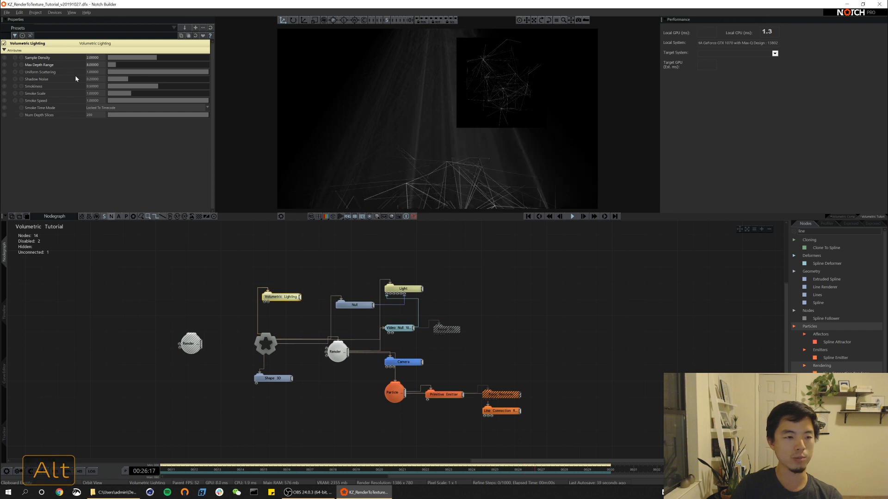
{"action": "left_click_drag", "start_coordinate": [154, 87], "coordinate": [204, 87]}
{"action": "key", "text": "alt"}
{"action": "left_click_drag", "start_coordinate": [442, 150], "coordinate": [425, 91], "text": "alt"}
Turn off Show Rendered Texture on the Render To Texture node to hide the texture preview
{"action": "left_click", "coordinate": [336, 352]}
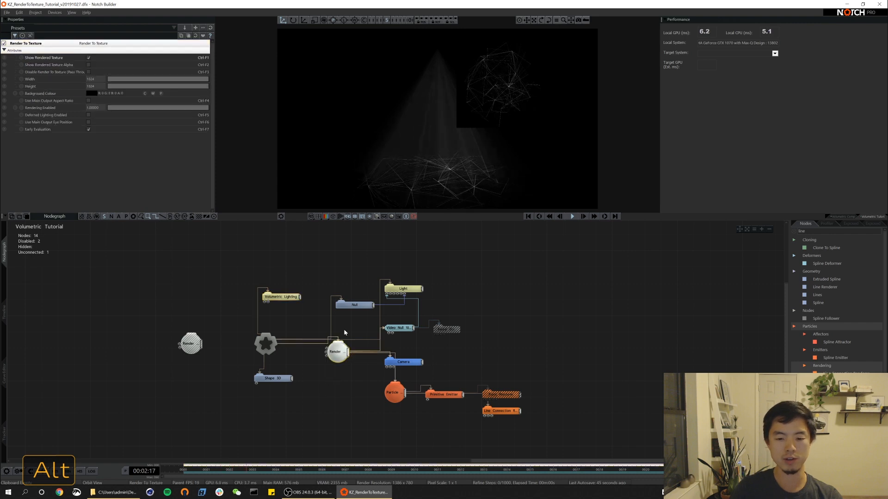
{"action": "key", "text": "ctrl+F1"}
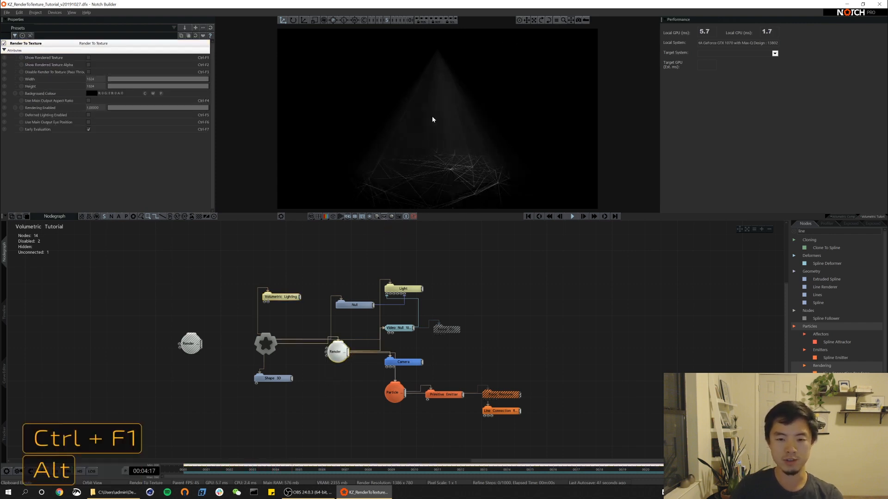
{"action": "mouse_move", "coordinate": [431, 119]}
{"action": "left_mouse_down", "text": "alt"}
{"action": "mouse_move", "coordinate": [435, 153]}
{"action": "mouse_move", "coordinate": [434, 141]}
{"action": "mouse_move", "coordinate": [457, 113]}
{"action": "mouse_move", "coordinate": [422, 123]}
{"action": "mouse_move", "coordinate": [459, 97]}
{"action": "mouse_move", "coordinate": [444, 124]}
{"action": "left_mouse_up", "text": "alt"}
{"action": "key", "text": "alt+g"}
{"action": "key", "text": "alt+g"}
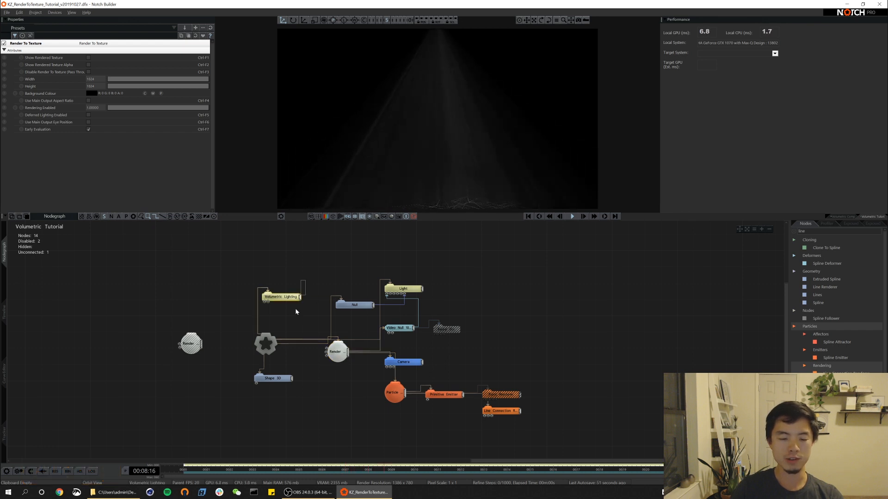
Set the Volumetric Lighting node's Smokiness to about 1.4 and its Smoke Scale to 4
{"action": "left_click", "coordinate": [282, 297]}
{"action": "type", "text": "2"}
{"action": "key", "text": "Return"}
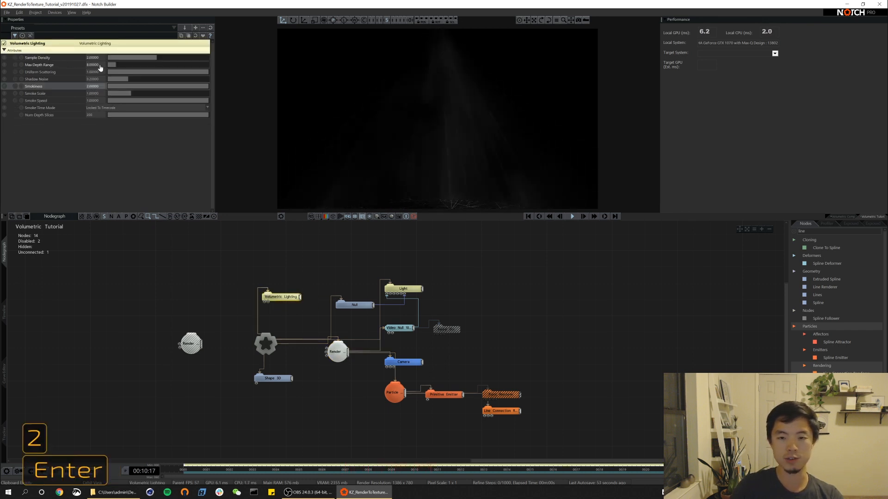
{"action": "left_click_drag", "start_coordinate": [487, 130], "coordinate": [376, 139], "text": "alt"}
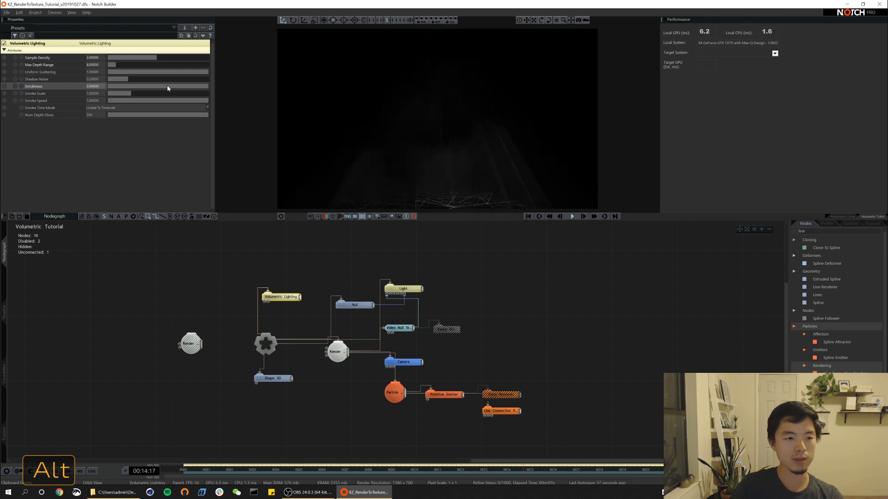
{"action": "mouse_move", "coordinate": [167, 88]}
{"action": "left_mouse_down"}
{"action": "mouse_move", "coordinate": [107, 93]}
{"action": "mouse_move", "coordinate": [164, 89]}
{"action": "left_mouse_up"}
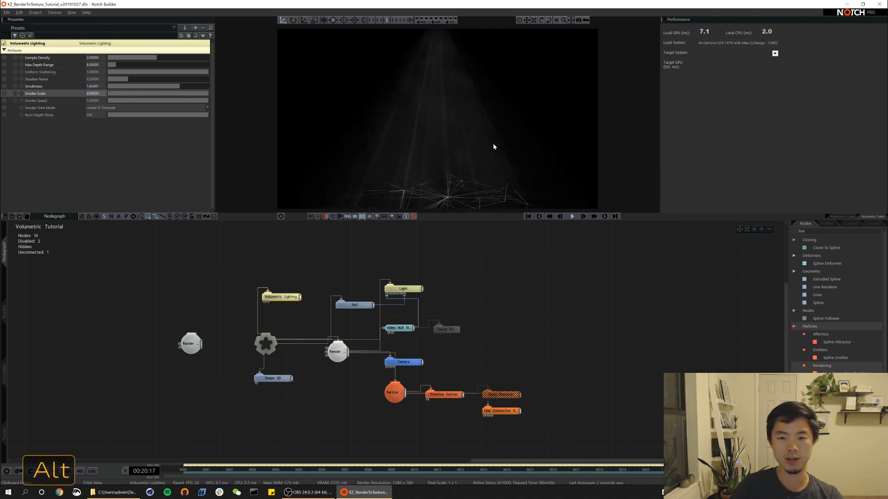
{"action": "left_click_drag", "start_coordinate": [494, 144], "coordinate": [464, 159], "text": "alt"}
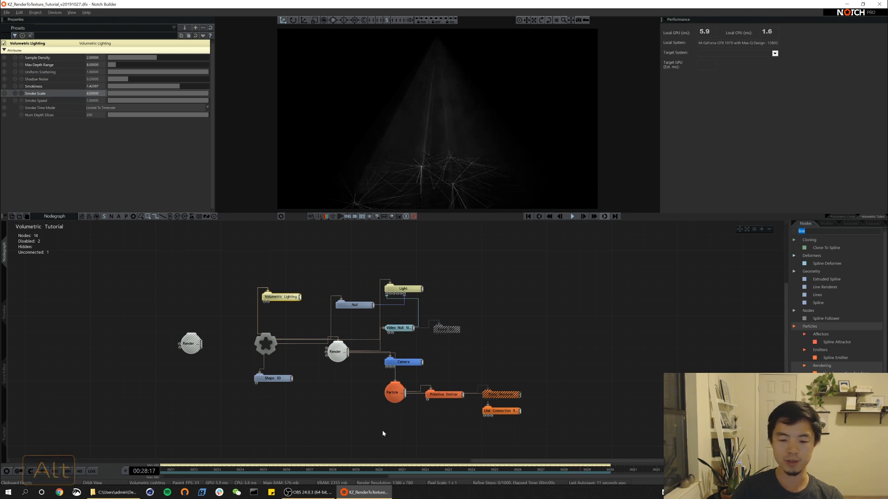
Disable the Particle Root and add a Shape 3D node below it, connected to the Render To Texture node
{"action": "left_click", "coordinate": [395, 393]}
{"action": "key", "text": "ctrl+1"}
{"action": "type", "text": "shape"}
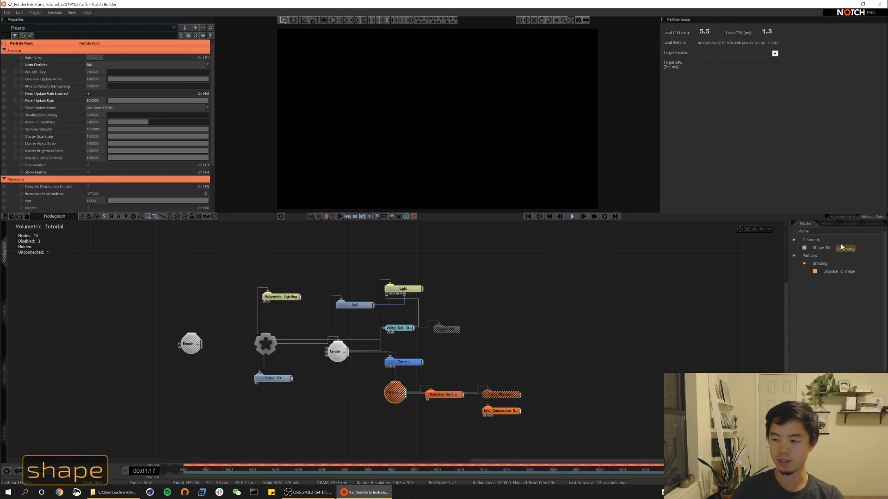
{"action": "left_click_drag", "start_coordinate": [842, 247], "coordinate": [410, 435]}
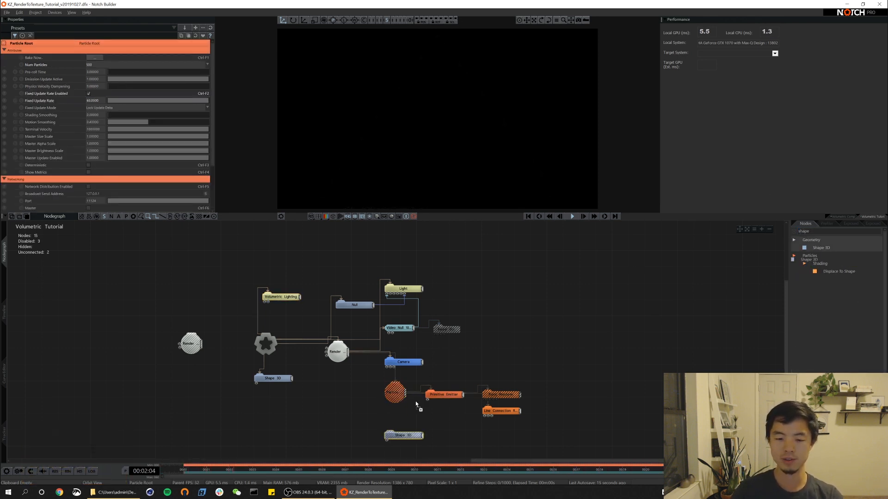
{"action": "left_click_drag", "start_coordinate": [415, 401], "coordinate": [421, 355], "text": "alt"}
{"action": "left_click_drag", "start_coordinate": [354, 308], "coordinate": [428, 389]}
Turn on Show Rendered Texture for the Render To Texture node and select the new Shape 3D node
{"action": "left_click", "coordinate": [342, 306]}
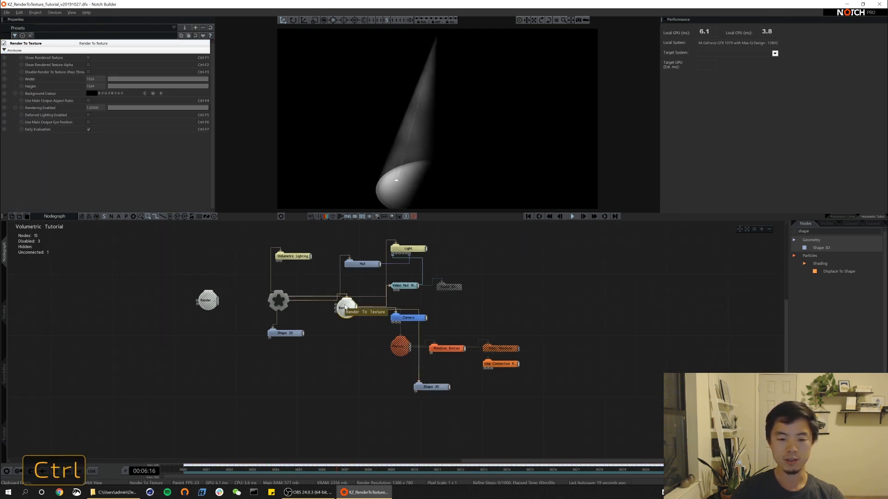
{"action": "key", "text": "ctrl+F1"}
{"action": "left_click", "coordinate": [431, 386]}
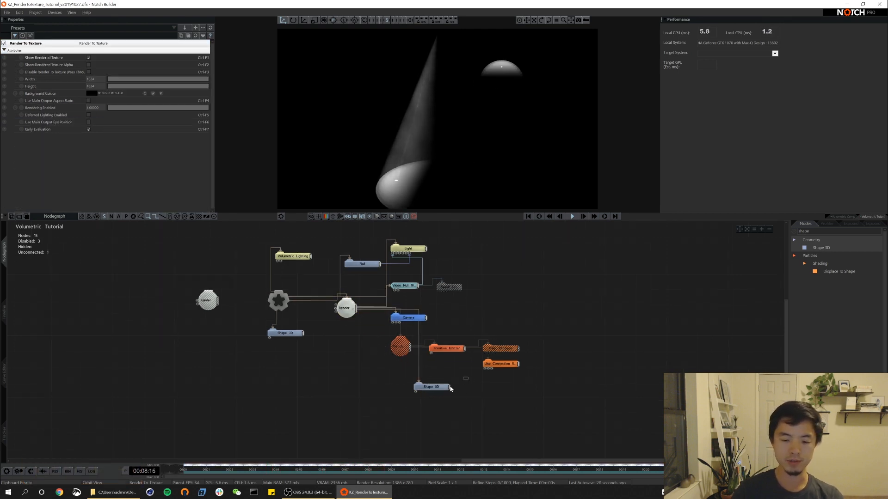
Change the new Shape 3D node's shape type to Torus and set its axis to Z
{"action": "left_click", "coordinate": [94, 137]}
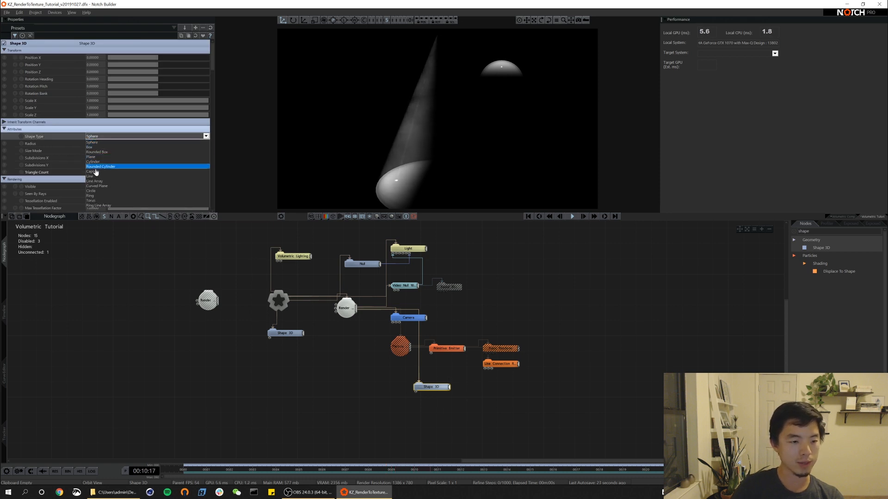
{"action": "left_click", "coordinate": [99, 201]}
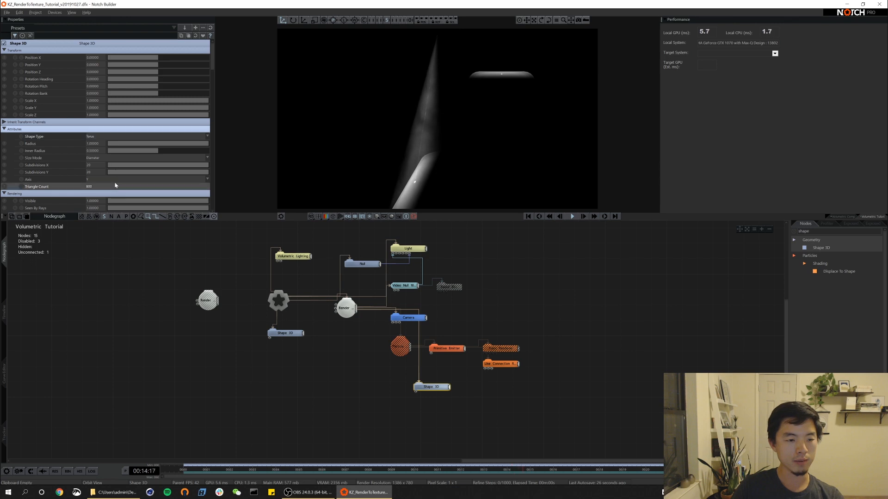
{"action": "left_click", "coordinate": [111, 179]}
{"action": "left_click", "coordinate": [100, 185]}
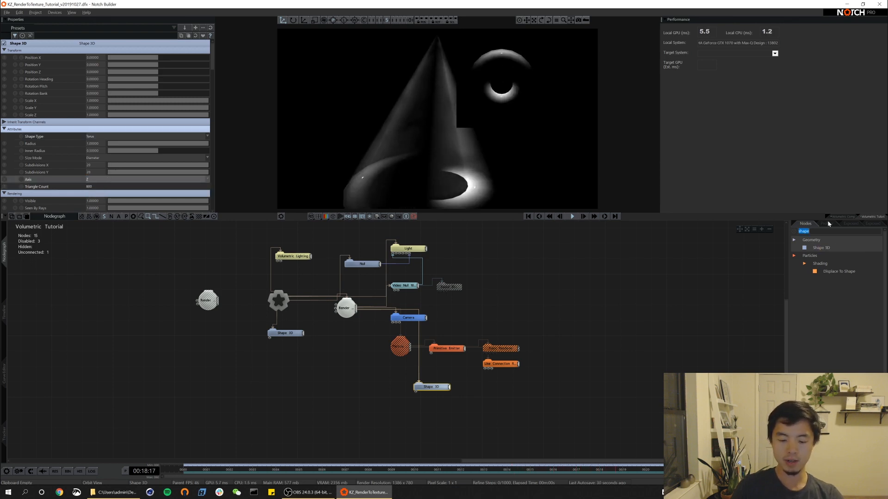
Add a Material node, connect it to the torus Shape 3D node, and raise its Emissiveness to 1
{"action": "type", "text": "matera"}
{"action": "key", "text": "BackSpace"}
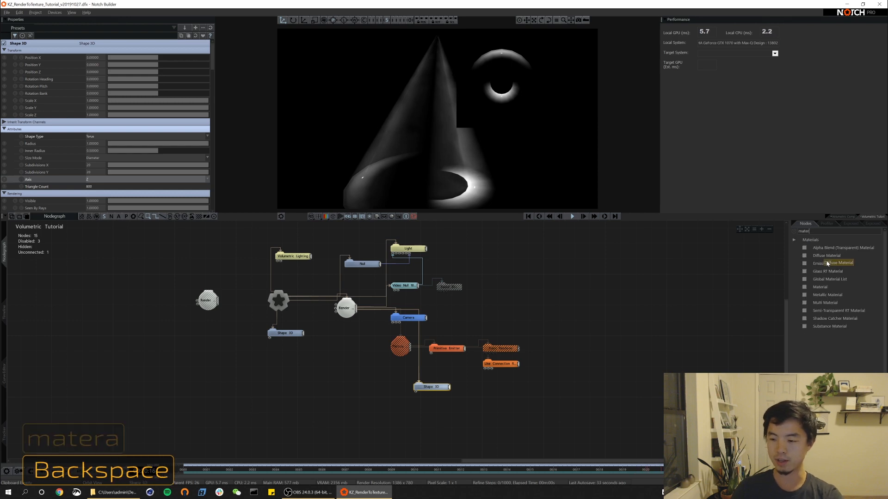
{"action": "left_click_drag", "start_coordinate": [819, 287], "coordinate": [415, 391]}
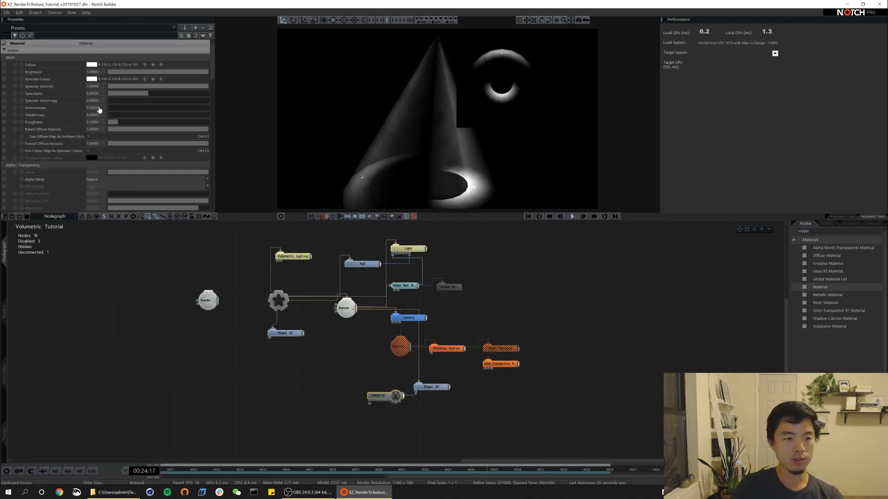
{"action": "left_click_drag", "start_coordinate": [111, 107], "coordinate": [232, 103]}
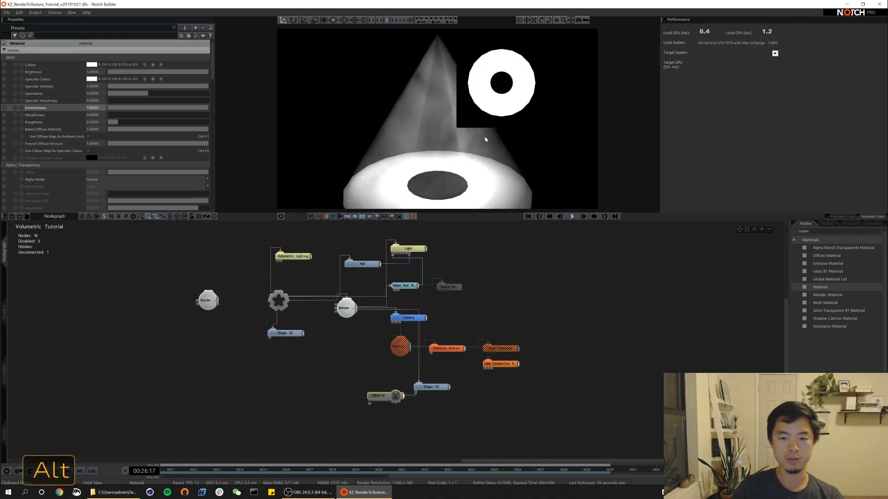
{"action": "left_click_drag", "start_coordinate": [486, 139], "coordinate": [466, 176], "text": "alt"}
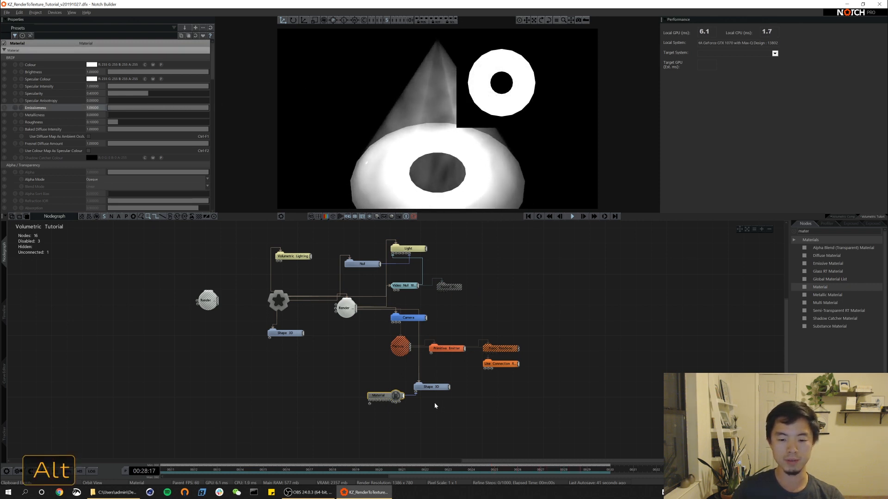
Reduce the torus Shape 3D node's Inner Radius to about 0.01 to form a thin ring
{"action": "left_click", "coordinate": [431, 388]}
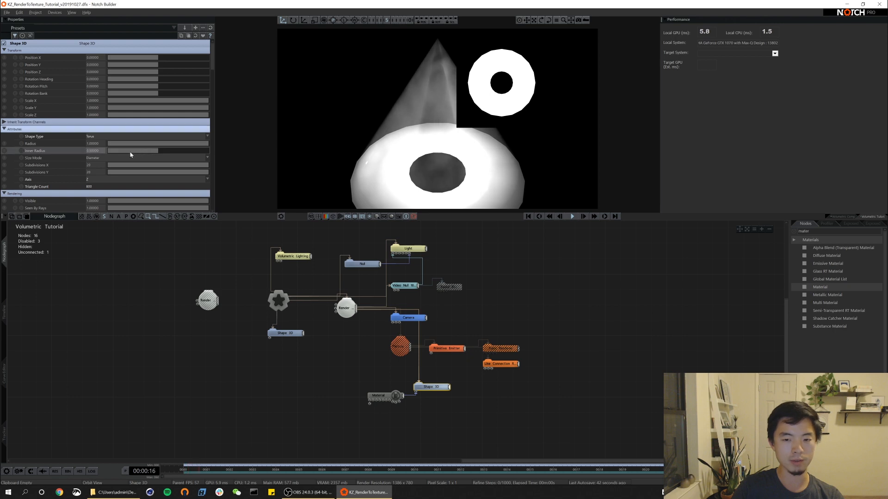
{"action": "left_click_drag", "start_coordinate": [157, 150], "coordinate": [110, 152]}
{"action": "mouse_move", "coordinate": [435, 105]}
{"action": "left_mouse_down", "text": "alt"}
{"action": "mouse_move", "coordinate": [478, 62]}
{"action": "mouse_move", "coordinate": [434, 111]}
{"action": "left_mouse_up", "text": "alt"}
{"action": "right_click_drag", "start_coordinate": [434, 111], "coordinate": [443, 143], "text": "alt"}
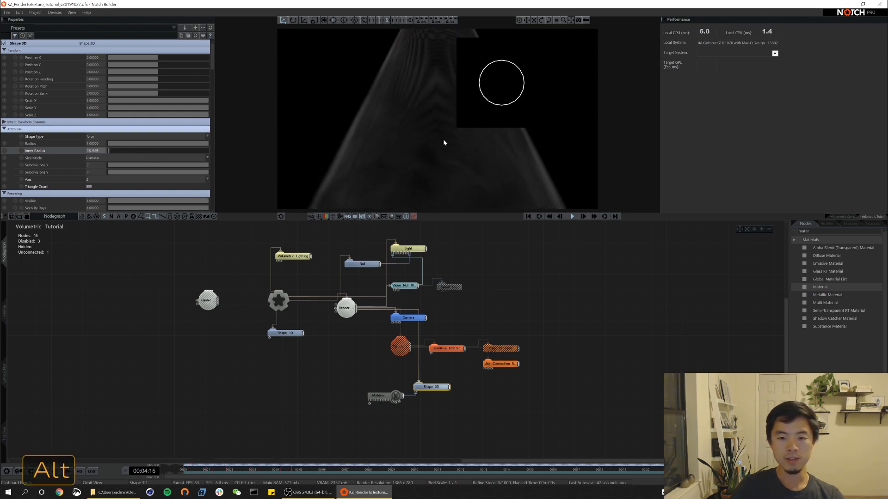
{"action": "left_click_drag", "start_coordinate": [443, 143], "coordinate": [419, 153], "text": "alt"}
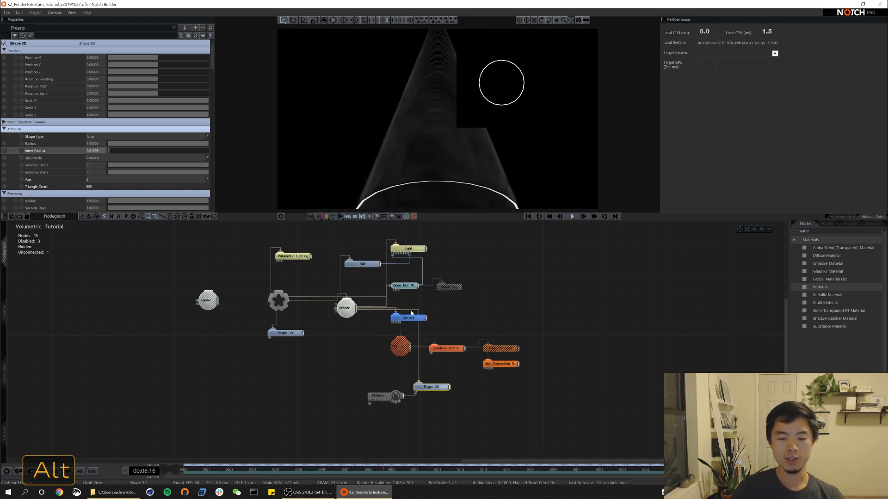
Disable the Material node on the torus and examine how the projected ring looks without it
{"action": "left_click", "coordinate": [382, 394]}
{"action": "key", "text": "ctrl+1"}
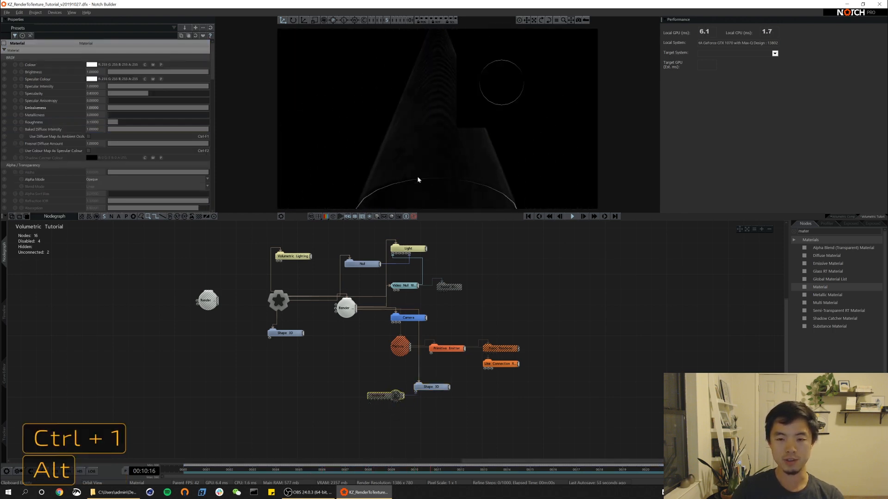
{"action": "left_click_drag", "start_coordinate": [437, 163], "coordinate": [498, 64], "text": "alt"}
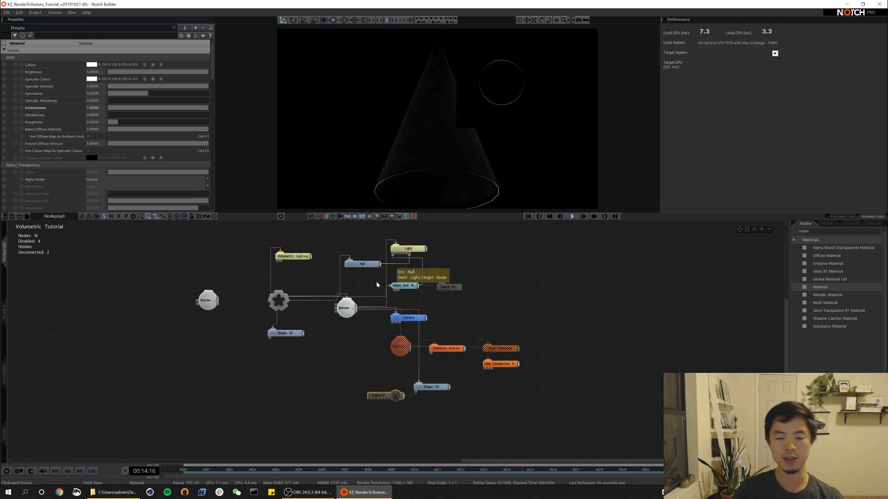
Toggle the Light node off and on repeatedly to check its effect on the rendered texture
{"action": "left_click", "coordinate": [344, 311]}
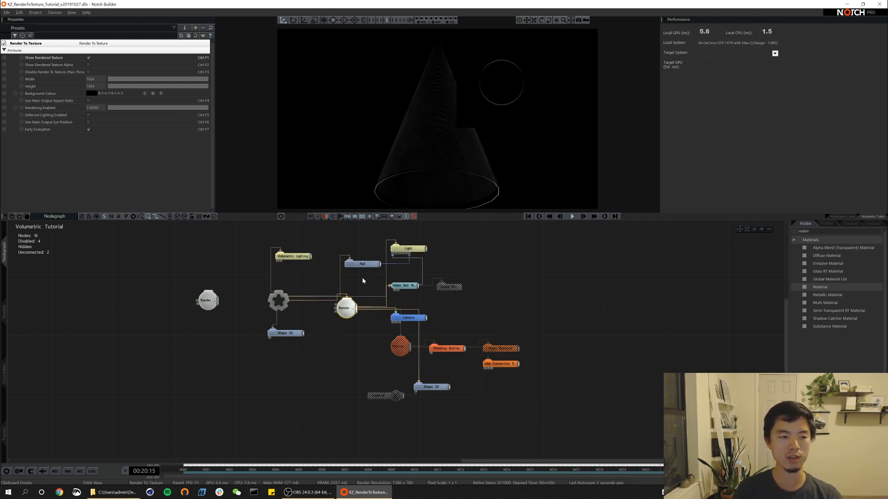
{"action": "left_click", "coordinate": [417, 249]}
{"action": "key", "text": "ctrl+1"}
{"action": "key", "text": "ctrl+1"}
{"action": "key", "text": "ctrl+1"}
{"action": "key", "text": "ctrl+1"}
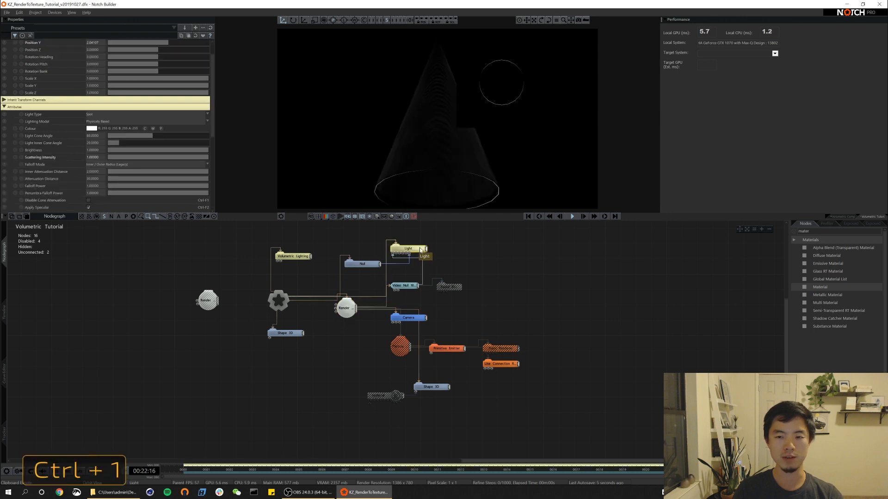
{"action": "key", "text": "ctrl+1"}
{"action": "key", "text": "ctrl+1"}
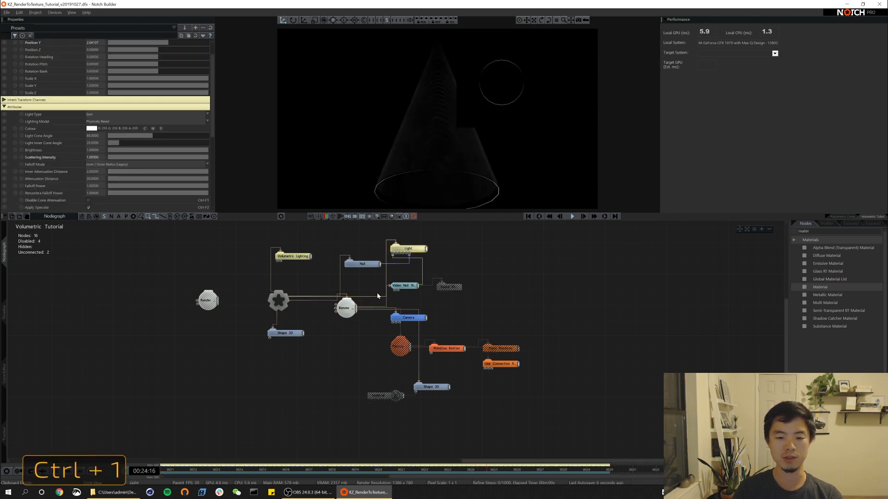
Shift the Render To Texture node slightly in the nodegraph and inspect the plane Shape 3D node's properties
{"action": "left_click", "coordinate": [344, 309]}
{"action": "left_click_drag", "start_coordinate": [344, 312], "coordinate": [352, 320]}
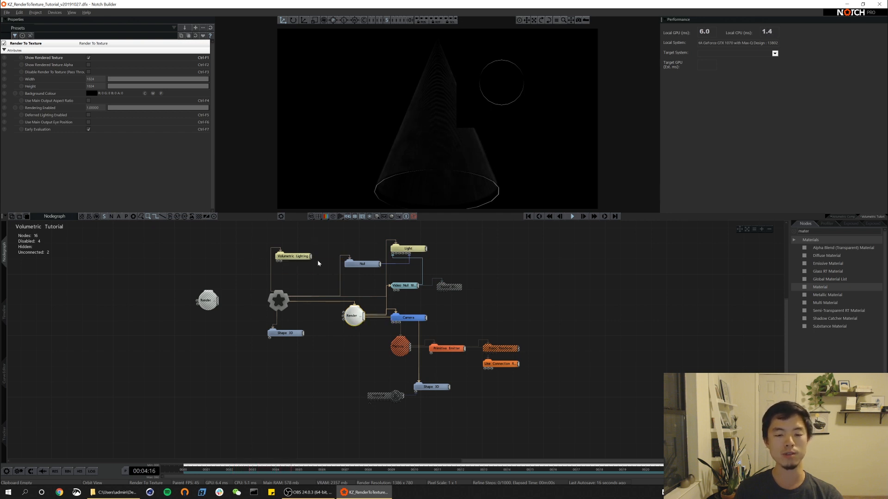
{"action": "left_click", "coordinate": [289, 338]}
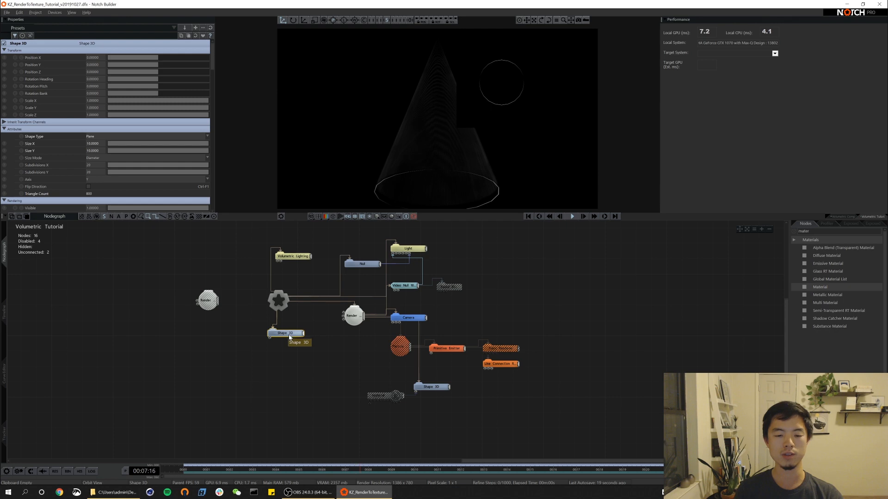
{"action": "left_click", "coordinate": [356, 318]}
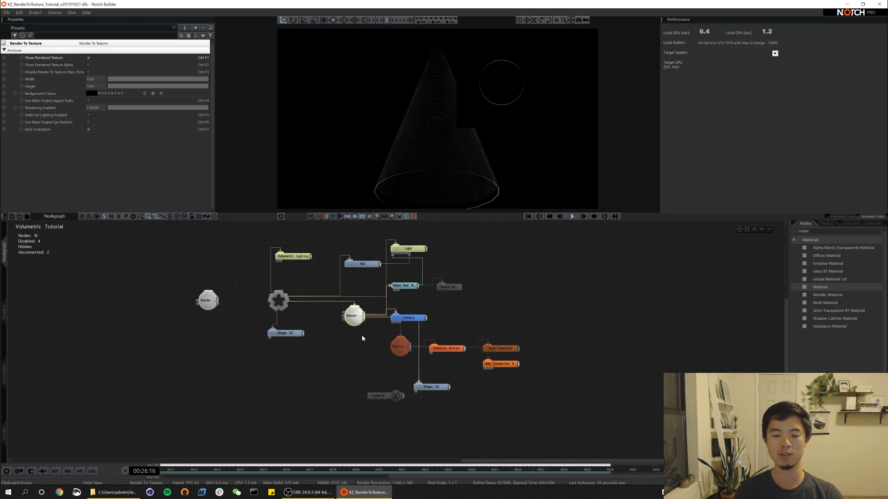
Duplicate the Light node, connect the copy to the Root, and link the Null as its target
{"action": "left_click", "coordinate": [409, 250]}
{"action": "key", "text": "ctrl+d"}
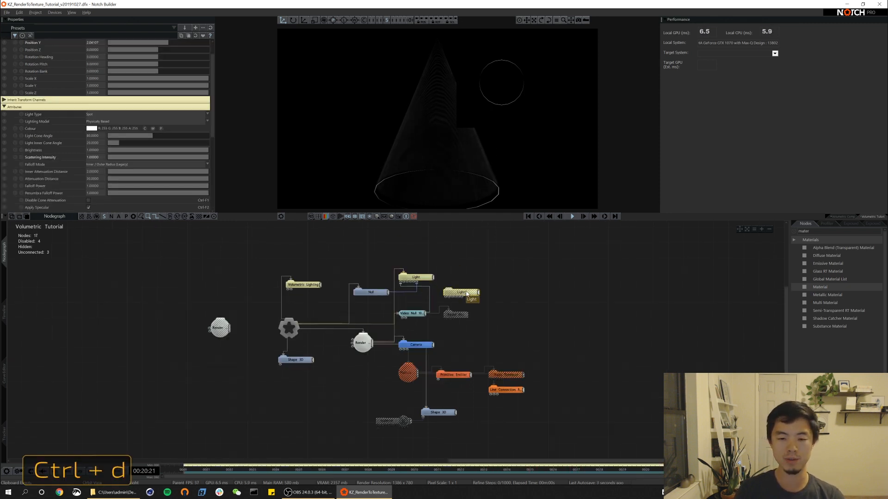
{"action": "key", "text": "ctrl+r"}
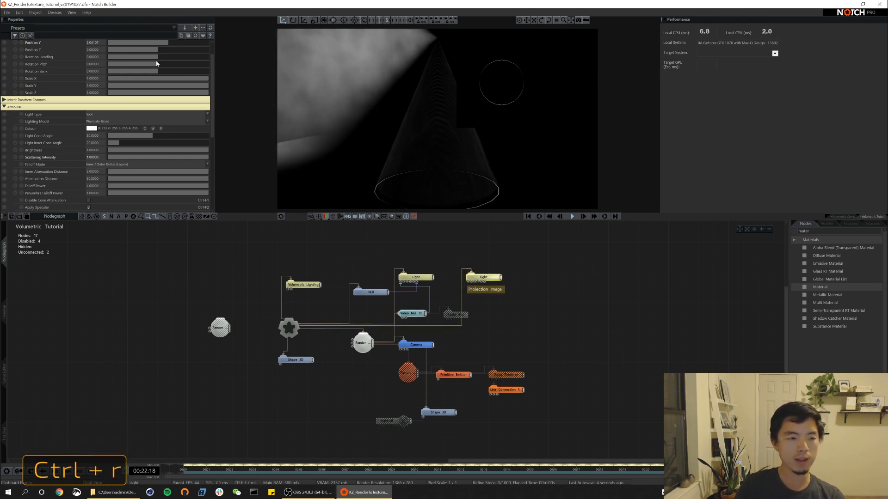
{"action": "scroll", "coordinate": [157, 63], "scroll_direction": "up", "scroll_amount": 2}
{"action": "left_click_drag", "start_coordinate": [390, 292], "coordinate": [489, 274]}
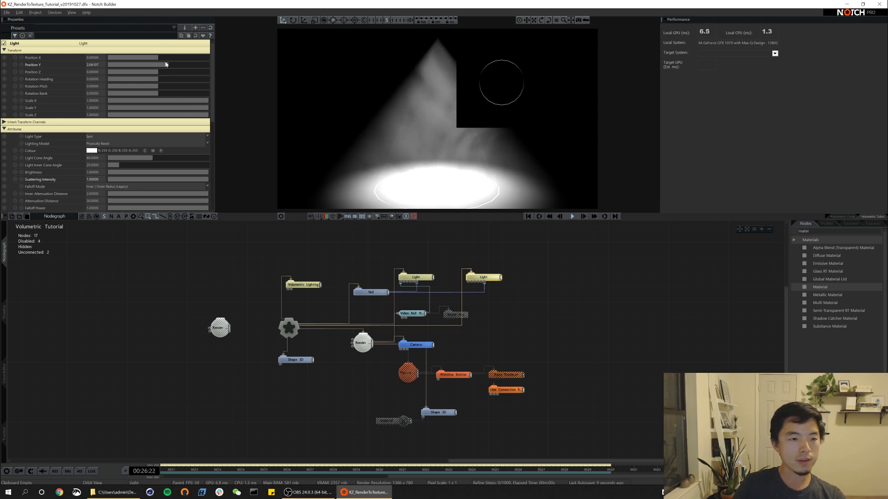
Set the duplicated light's Position X to about 1.39 and change its colour to orange
{"action": "mouse_move", "coordinate": [158, 58]}
{"action": "left_mouse_down"}
{"action": "mouse_move", "coordinate": [173, 58]}
{"action": "mouse_move", "coordinate": [157, 59]}
{"action": "mouse_move", "coordinate": [165, 58]}
{"action": "left_mouse_up"}
{"action": "left_click", "coordinate": [92, 151]}
{"action": "left_click", "coordinate": [47, 175]}
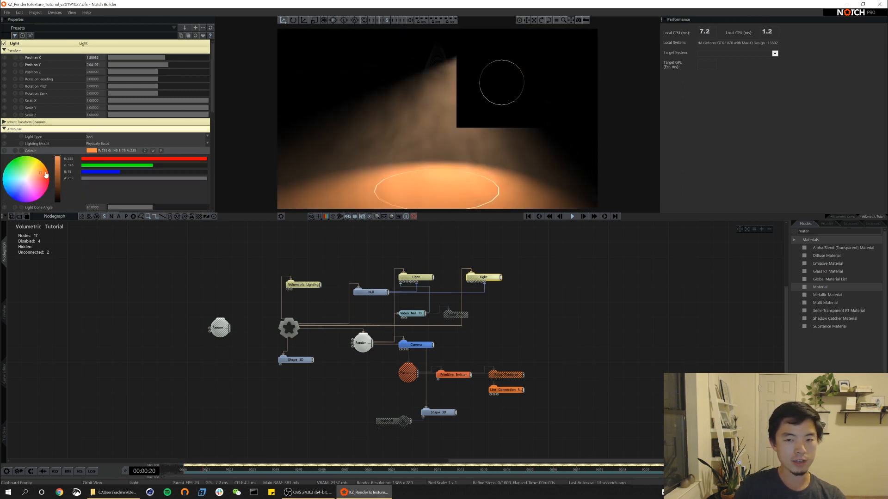
{"action": "left_click", "coordinate": [92, 151]}
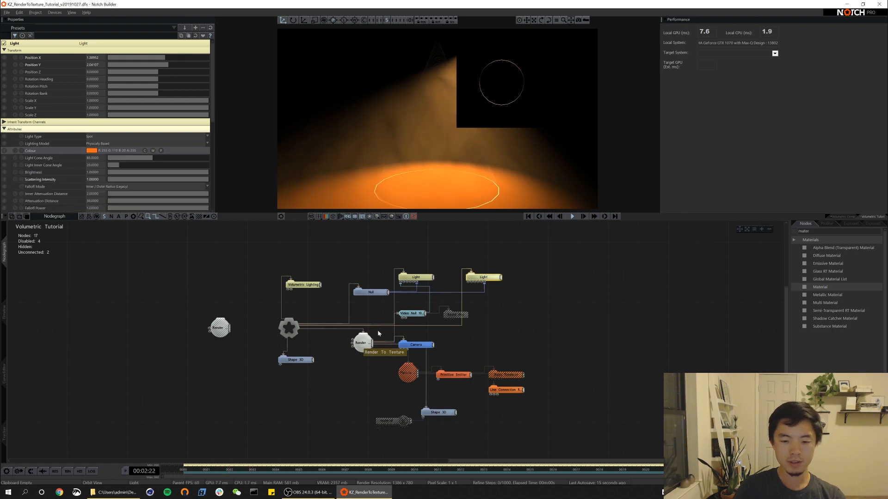
Try linking both Light nodes to the Render To Texture node's Excluded Lights input, and remove the connections again
{"action": "left_click_drag", "start_coordinate": [501, 278], "coordinate": [353, 344]}
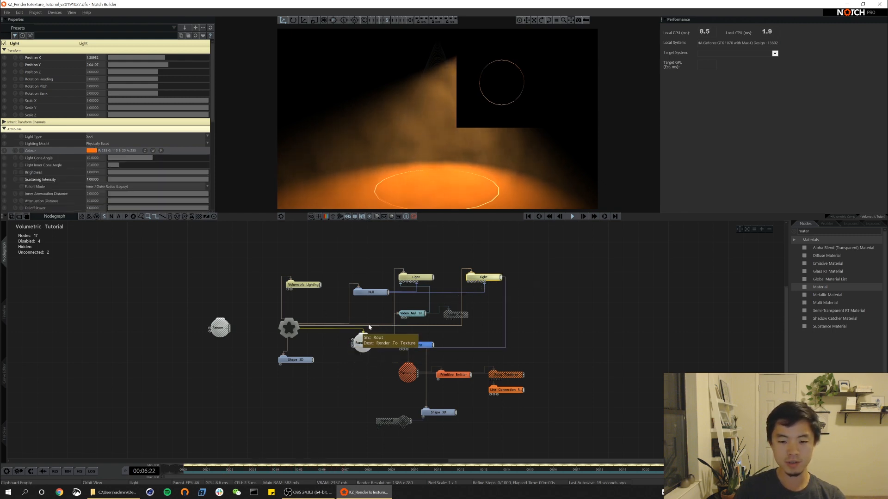
{"action": "left_click_drag", "start_coordinate": [433, 277], "coordinate": [365, 346]}
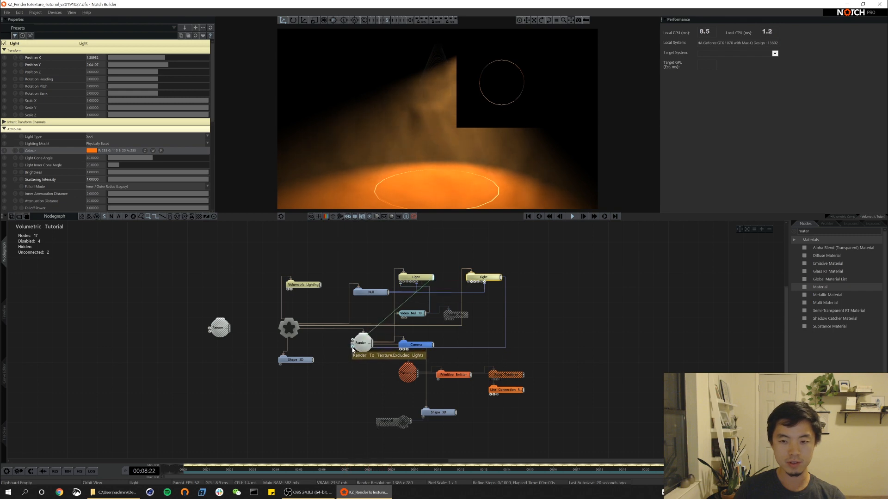
{"action": "left_click_drag", "start_coordinate": [357, 377], "coordinate": [382, 345], "text": "alt"}
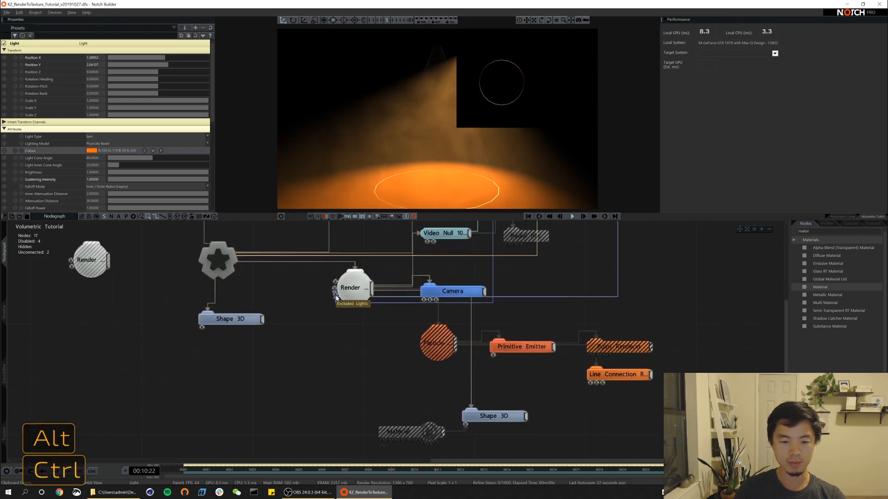
{"action": "left_click", "coordinate": [395, 298], "text": "ctrl+shift"}
{"action": "left_click", "coordinate": [394, 303], "text": "ctrl+shift"}
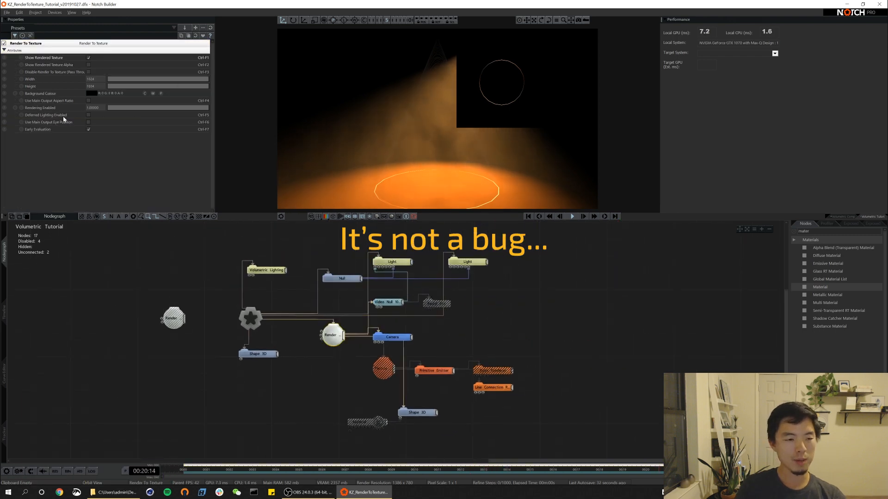
Turn on Deferred Lighting Enabled for the Render To Texture node and connect both lights to its Excluded Lights input
{"action": "left_click", "coordinate": [89, 115]}
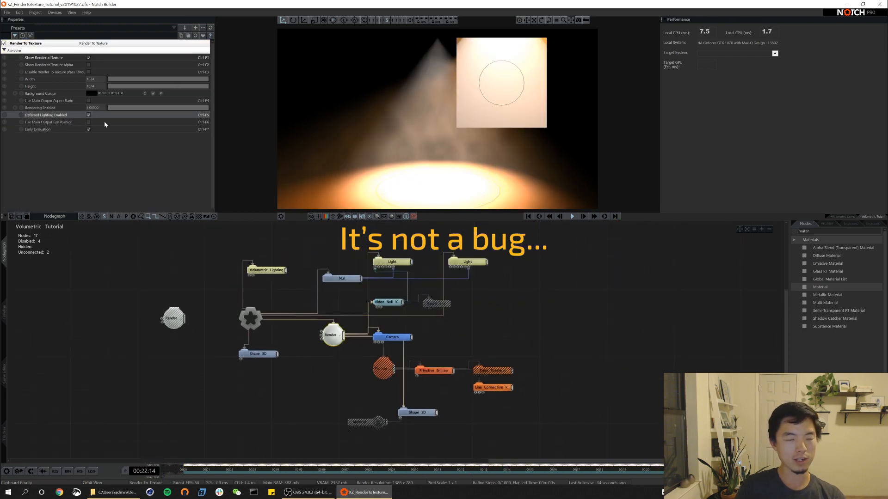
{"action": "left_click_drag", "start_coordinate": [489, 263], "coordinate": [321, 338]}
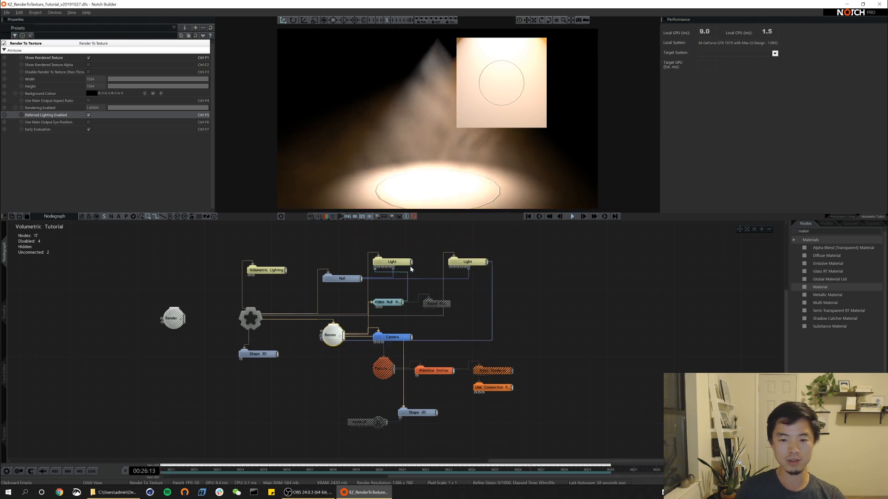
{"action": "left_click_drag", "start_coordinate": [411, 263], "coordinate": [325, 342]}
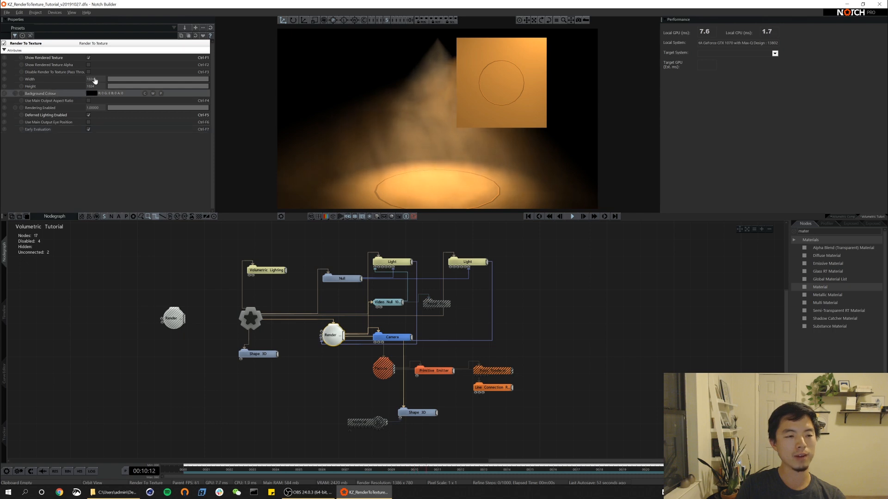
Disable the orange Light node and re-enable the Material node on the torus
{"action": "left_click", "coordinate": [481, 262]}
{"action": "key", "text": "ctrl+1"}
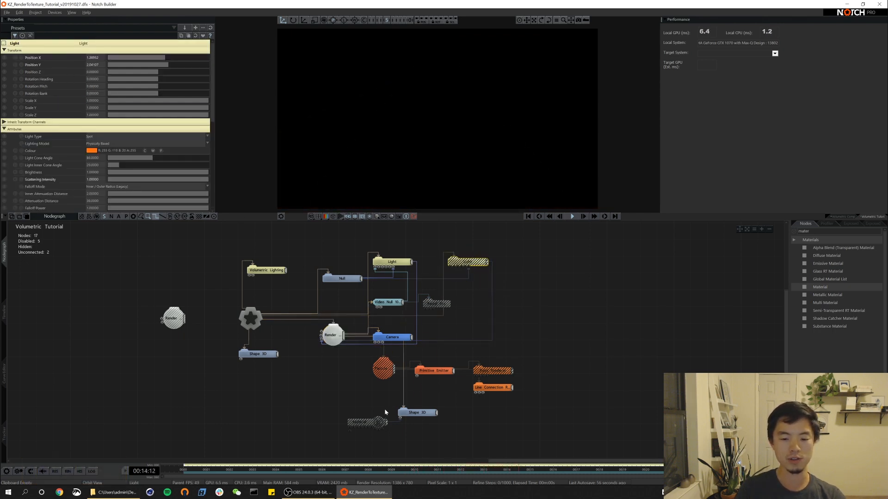
{"action": "left_click", "coordinate": [370, 423]}
{"action": "key", "text": "ctrl+1"}
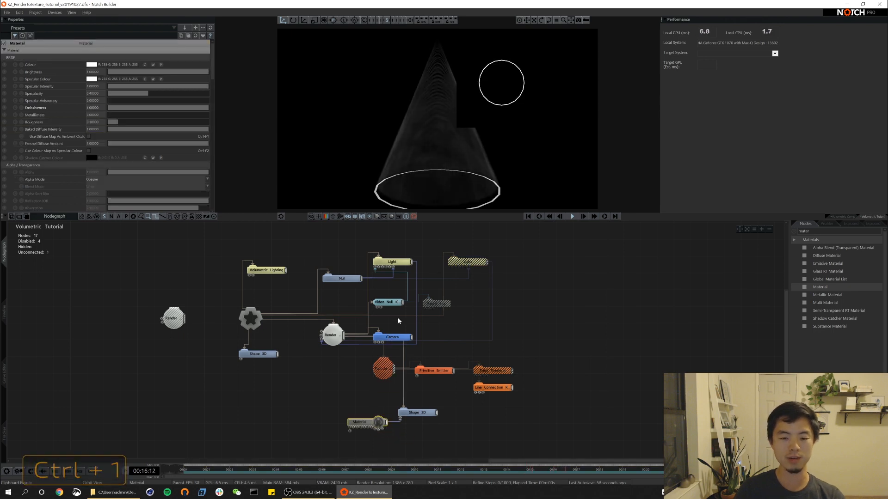
Set the Render To Texture node's Width and Height to 20 and check the projected pixels
{"action": "left_click", "coordinate": [332, 334]}
{"action": "double_click", "coordinate": [98, 79]}
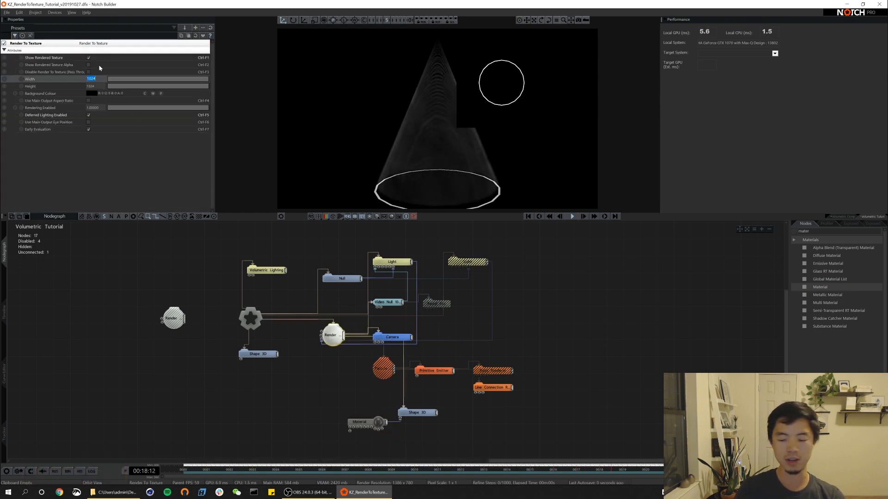
{"action": "type", "text": "20"}
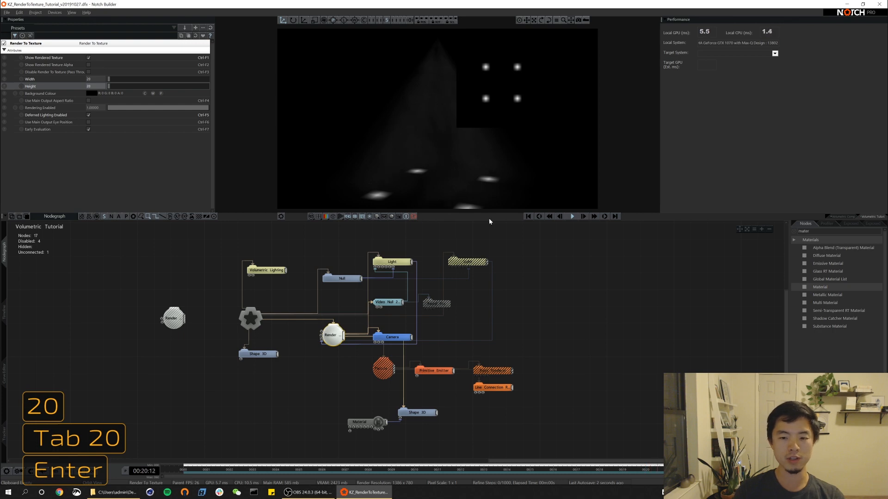
{"action": "left_click_drag", "start_coordinate": [467, 179], "coordinate": [453, 193], "text": "alt"}
Set the Render To Texture node's Width and Height to 50 and check the projected ring
{"action": "left_click", "coordinate": [95, 79]}
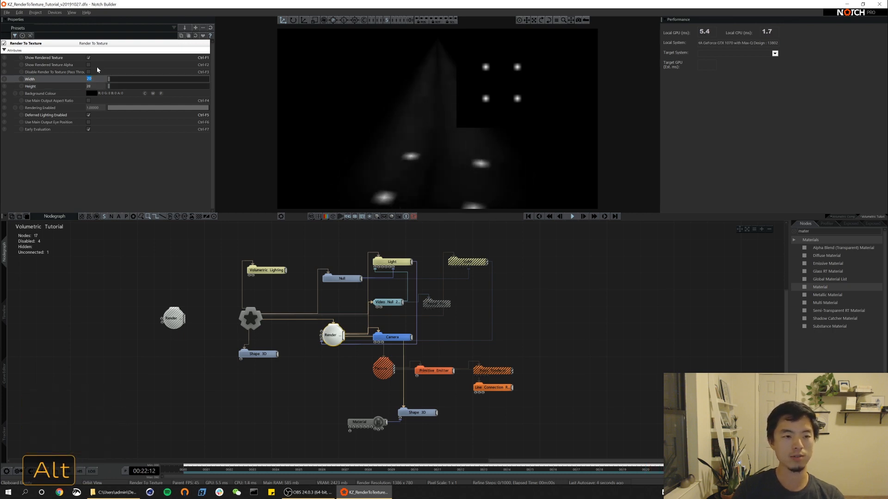
{"action": "type", "text": "50"}
{"action": "key", "text": "Tab"}
{"action": "type", "text": "50"}
{"action": "key", "text": "Return"}
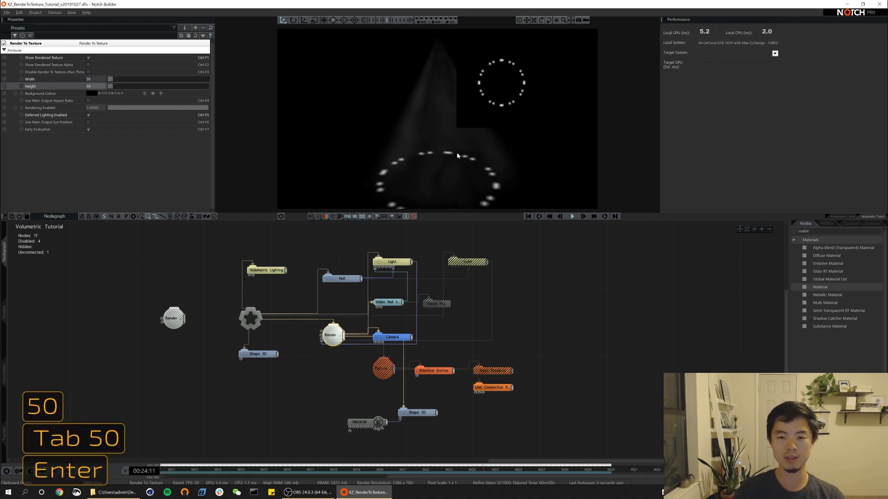
{"action": "key", "text": "Return"}
{"action": "left_click_drag", "start_coordinate": [479, 123], "coordinate": [447, 194], "text": "alt"}
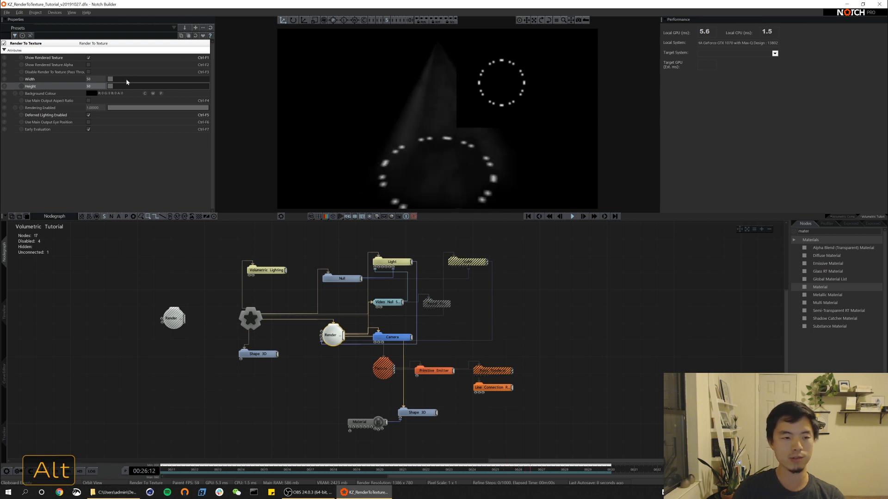
Set the Render To Texture node's Width and Height to 2000 and check the projected ring
{"action": "left_click", "coordinate": [97, 79]}
{"action": "type", "text": "2000"}
{"action": "key", "text": "Tab"}
{"action": "type", "text": "2000"}
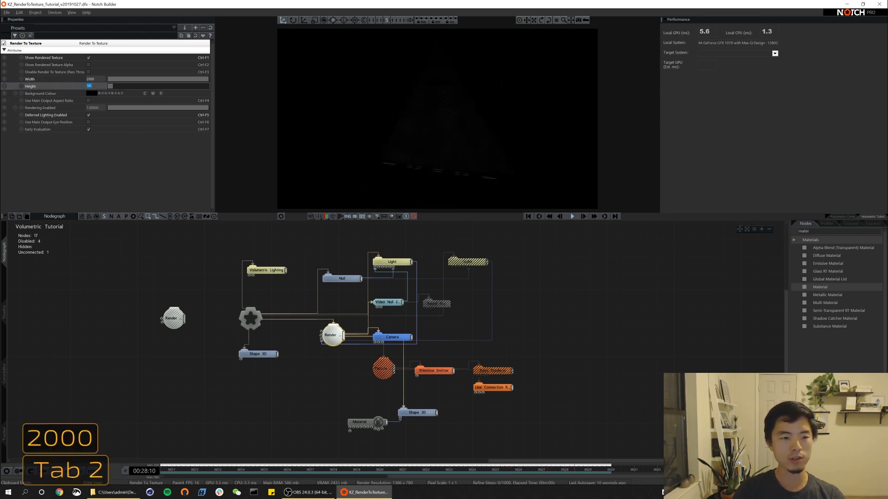
{"action": "key", "text": "Return"}
{"action": "left_click_drag", "start_coordinate": [462, 173], "coordinate": [443, 184], "text": "alt"}
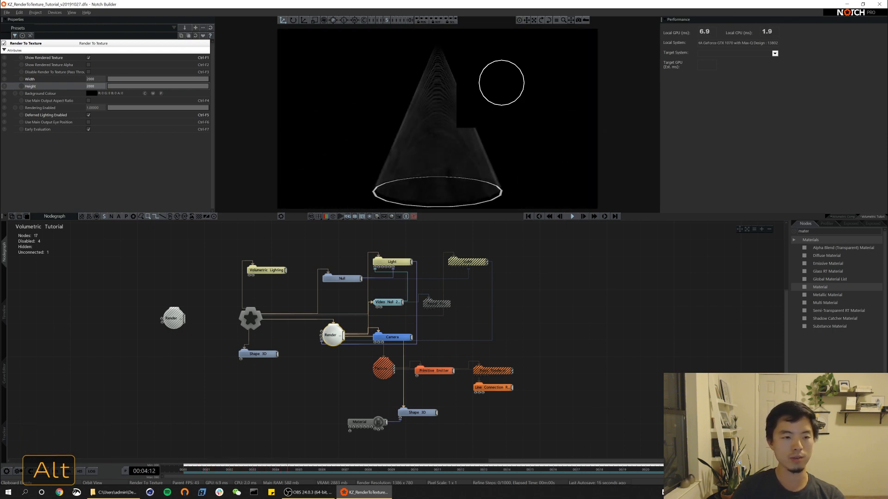
Set the Render To Texture node's Width and Height to 3000, inspect the light cone, and turn off Show Rendered Texture
{"action": "left_click", "coordinate": [95, 79]}
{"action": "type", "text": "3000"}
{"action": "key", "text": "Tab"}
{"action": "type", "text": "3000"}
{"action": "key", "text": "Return"}
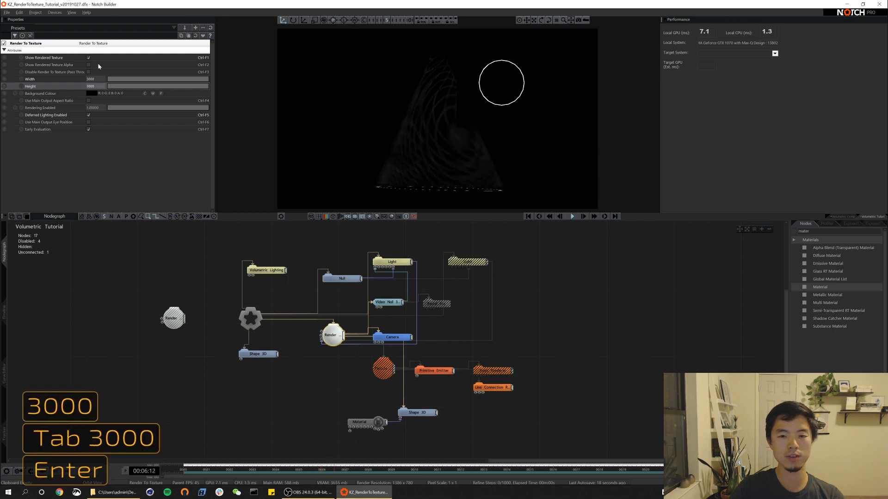
{"action": "left_click_drag", "start_coordinate": [512, 166], "coordinate": [464, 196], "text": "alt"}
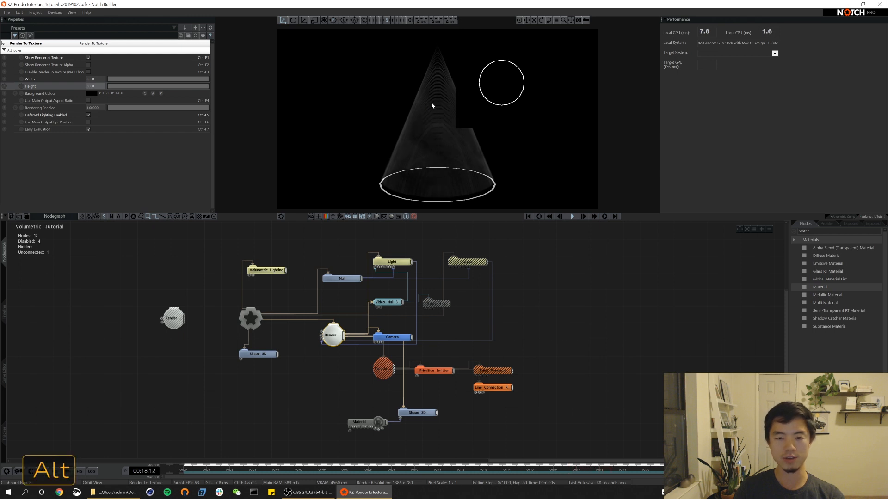
{"action": "left_click_drag", "start_coordinate": [432, 103], "coordinate": [433, 125], "text": "alt"}
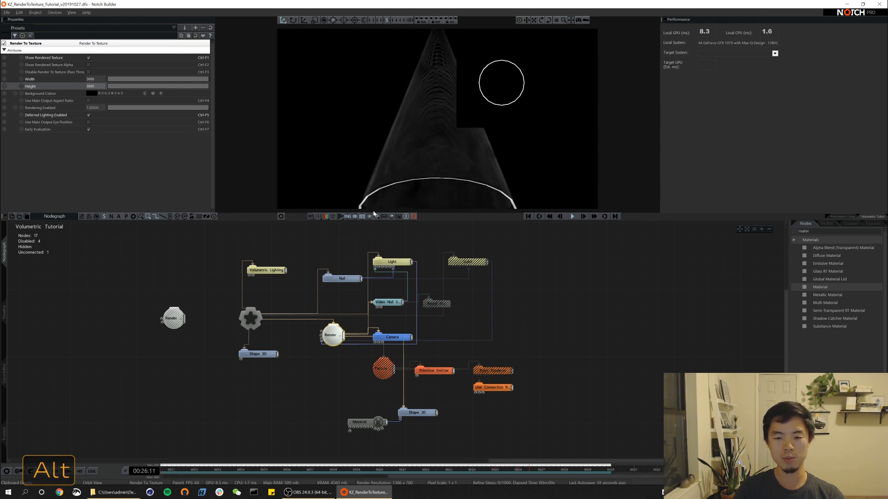
{"action": "left_click_drag", "start_coordinate": [429, 137], "coordinate": [432, 95], "text": "alt"}
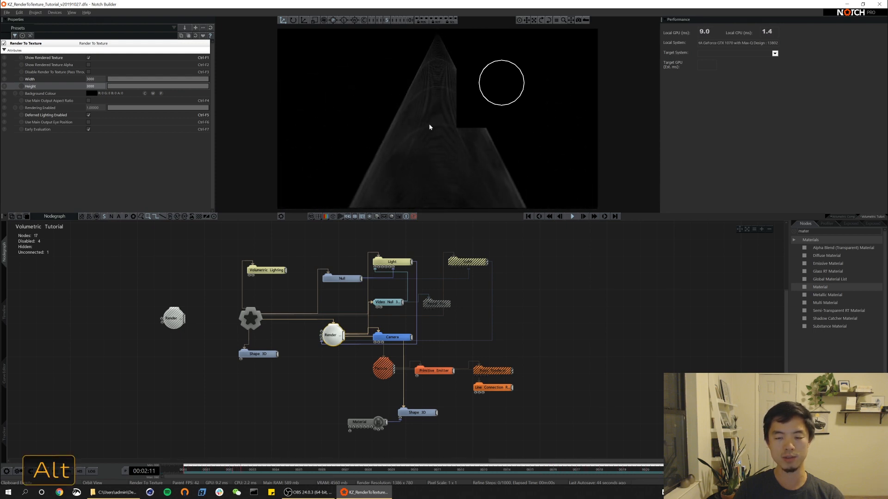
{"action": "mouse_move", "coordinate": [429, 126]}
{"action": "left_mouse_down", "text": "alt"}
{"action": "mouse_move", "coordinate": [442, 162]}
{"action": "mouse_move", "coordinate": [438, 133]}
{"action": "left_mouse_up", "text": "alt"}
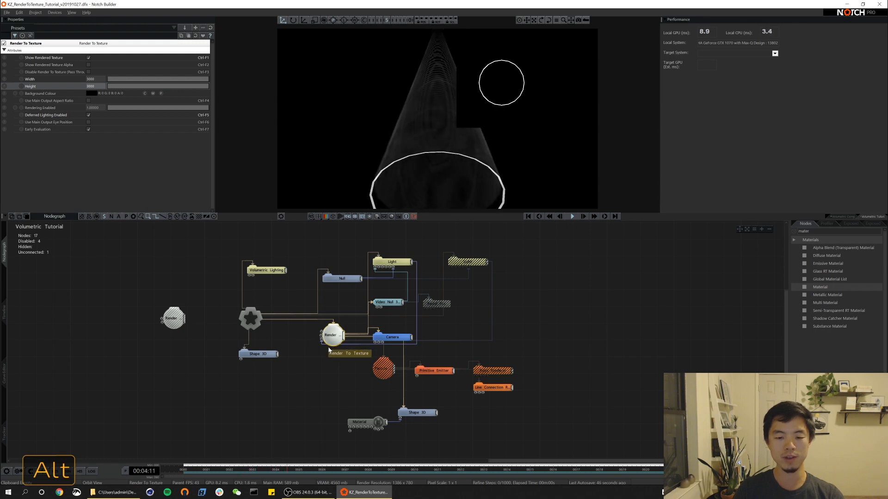
{"action": "key", "text": "ctrl+F1"}
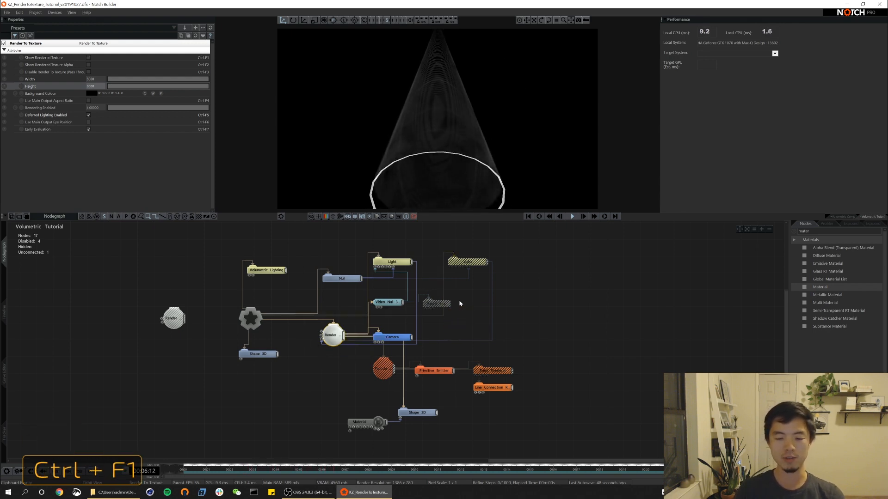
Enable the Radial Blur node and reduce its Blur Scale to about 0.16
{"action": "left_click", "coordinate": [444, 308]}
{"action": "key", "text": "ctrl+1"}
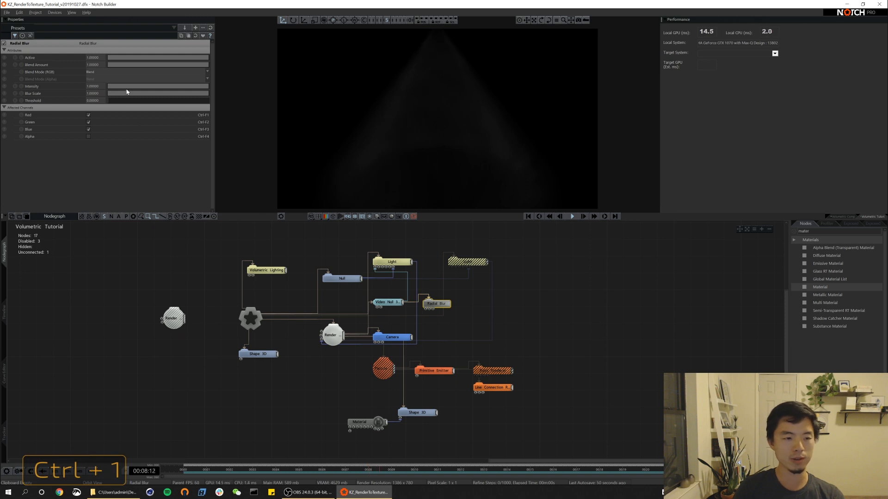
{"action": "mouse_move", "coordinate": [123, 92]}
{"action": "left_mouse_down"}
{"action": "mouse_move", "coordinate": [104, 91]}
{"action": "mouse_move", "coordinate": [124, 91]}
{"action": "left_mouse_up"}
{"action": "left_click_drag", "start_coordinate": [472, 132], "coordinate": [472, 174], "text": "alt"}
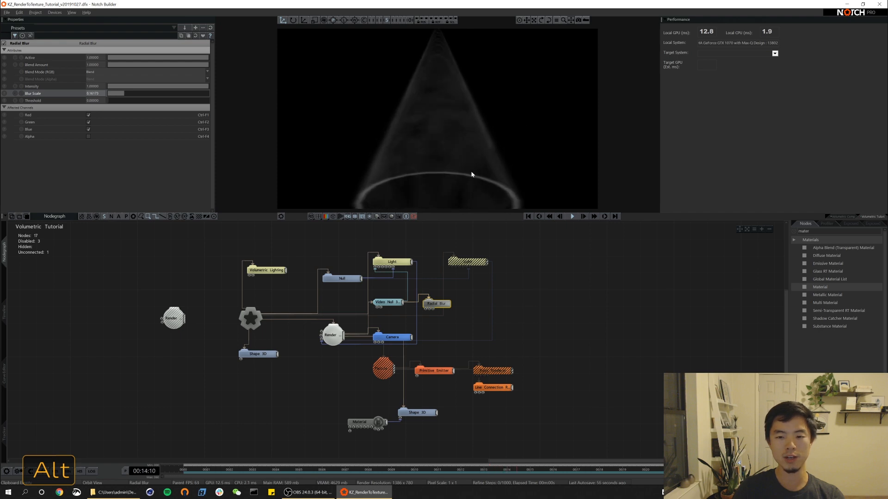
Reduce the Volumetric Lighting node's Smoke Speed to about 0.17, Smoke Scale to about 0.85 and Smokiness to about 1.08
{"action": "left_click", "coordinate": [266, 269]}
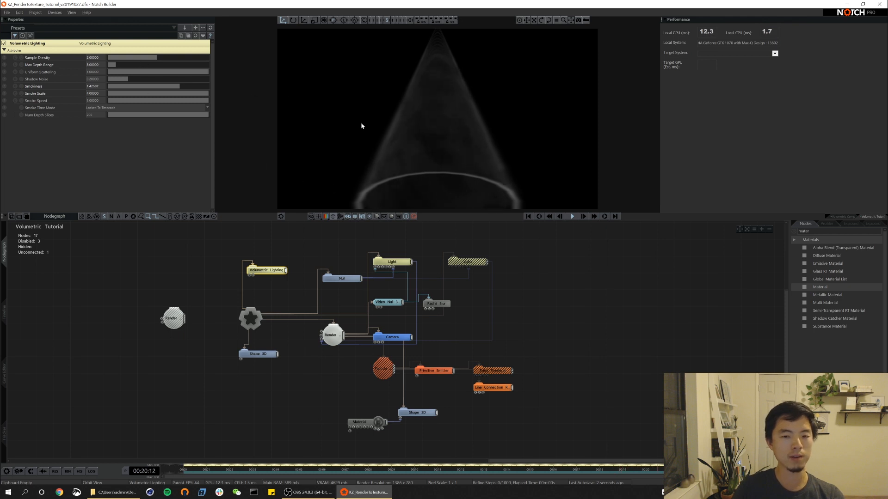
{"action": "left_click_drag", "start_coordinate": [132, 100], "coordinate": [124, 99]}
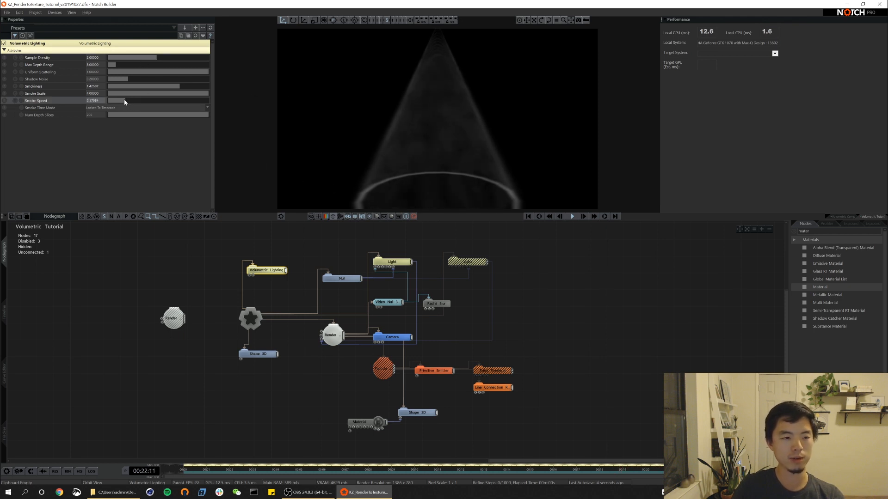
{"action": "mouse_move", "coordinate": [179, 97]}
{"action": "left_mouse_down"}
{"action": "mouse_move", "coordinate": [132, 98]}
{"action": "mouse_move", "coordinate": [169, 87]}
{"action": "left_mouse_up"}
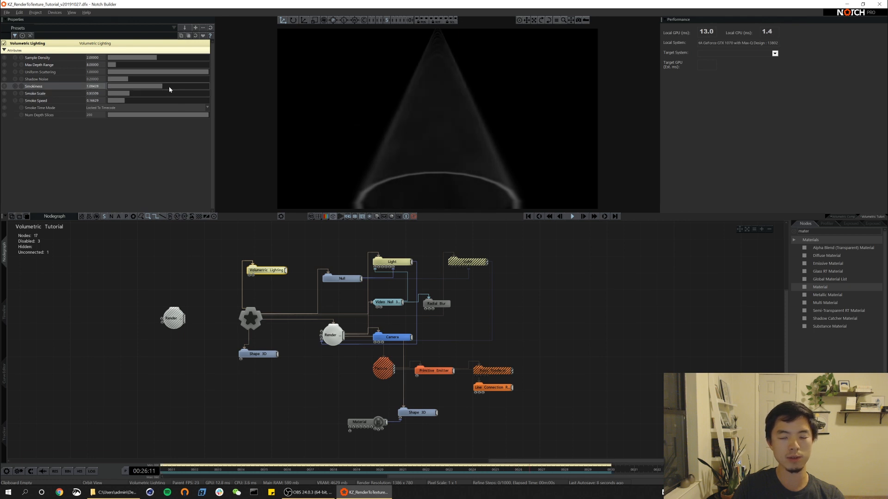
{"action": "key", "text": "space"}
{"action": "key", "text": "space"}
{"action": "left_click_drag", "start_coordinate": [488, 118], "coordinate": [439, 72], "text": "alt"}
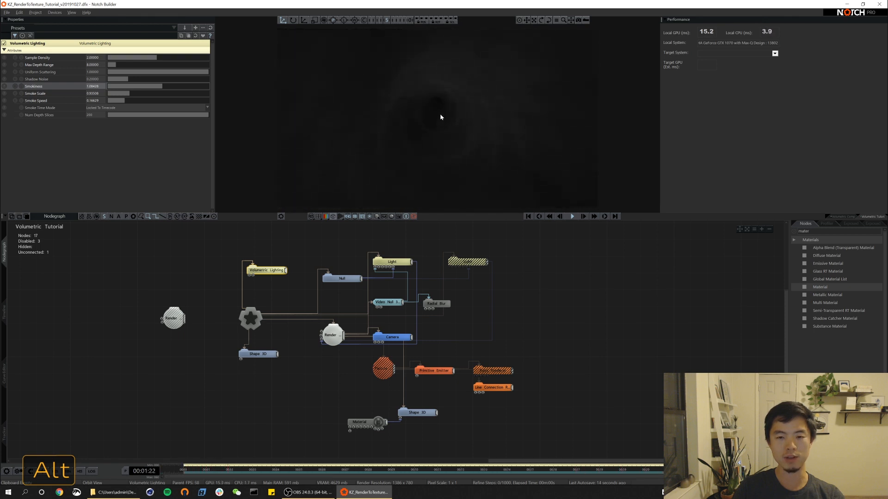
{"action": "left_click_drag", "start_coordinate": [440, 117], "coordinate": [414, 112], "text": "alt"}
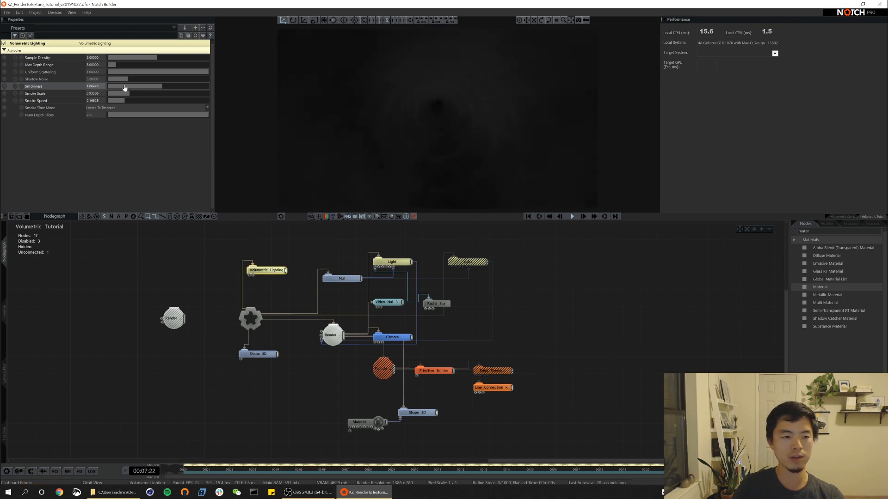
Try raising the Volumetric Lighting node's Sample Density to about 3.2 and undo the change
{"action": "left_click_drag", "start_coordinate": [159, 58], "coordinate": [161, 59]}
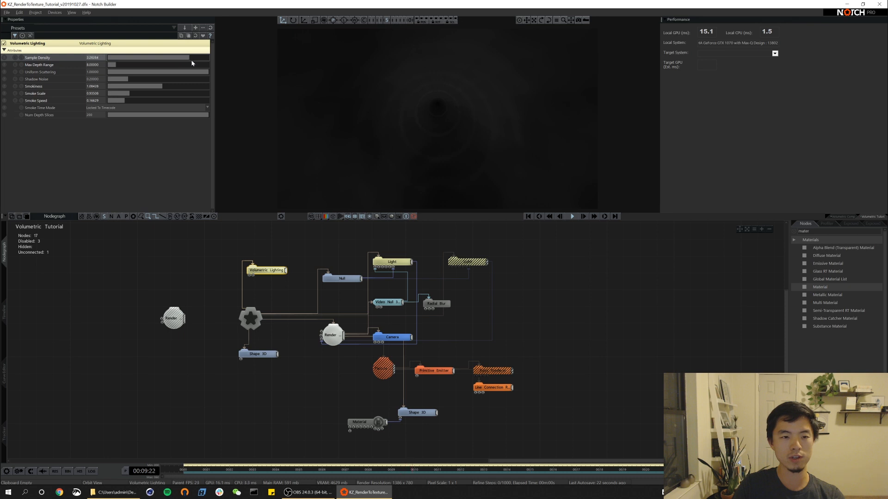
{"action": "key", "text": "ctrl+z"}
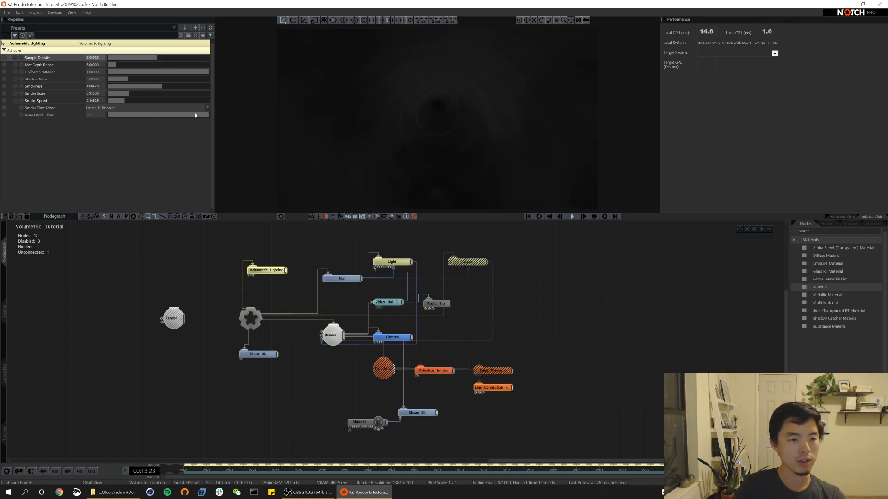
Try different Num Depth Slices values on the Volumetric Lighting node, settle on 500 and inspect the light cone
{"action": "left_click_drag", "start_coordinate": [198, 115], "coordinate": [189, 116]}
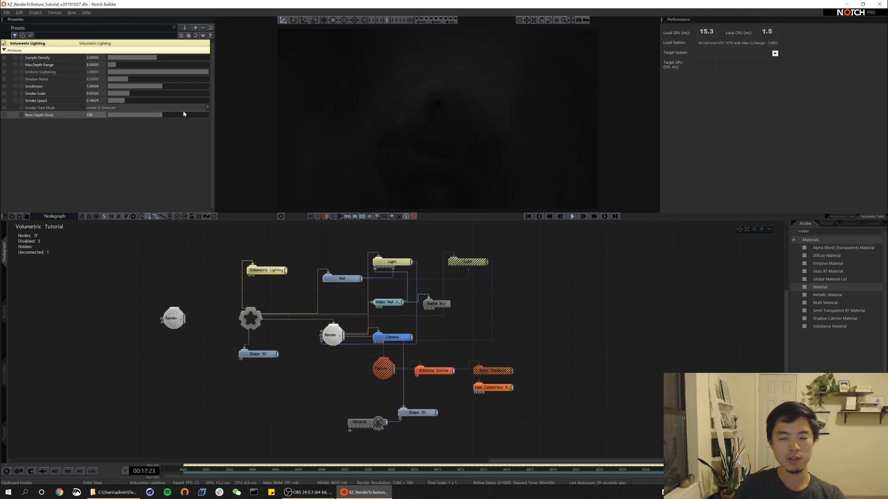
{"action": "left_click_drag", "start_coordinate": [184, 114], "coordinate": [254, 113], "text": "alt"}
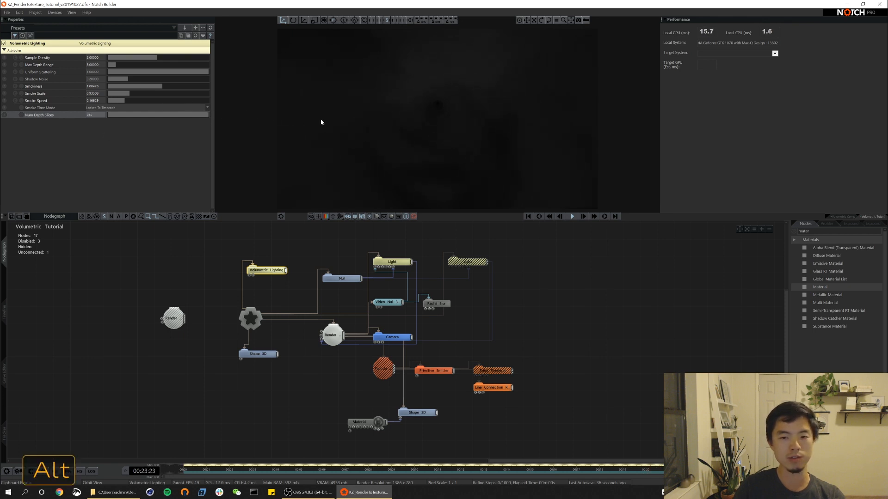
{"action": "left_click_drag", "start_coordinate": [321, 120], "coordinate": [356, 119], "text": "alt"}
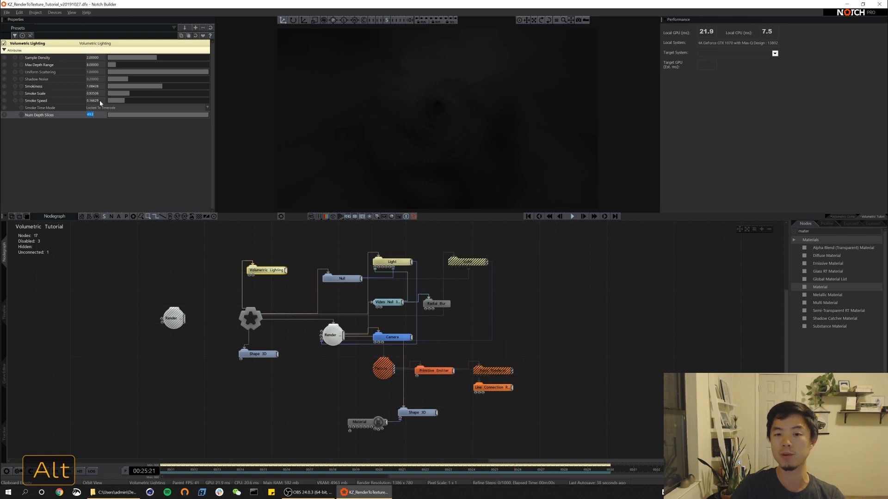
{"action": "type", "text": "500"}
{"action": "key", "text": "Return"}
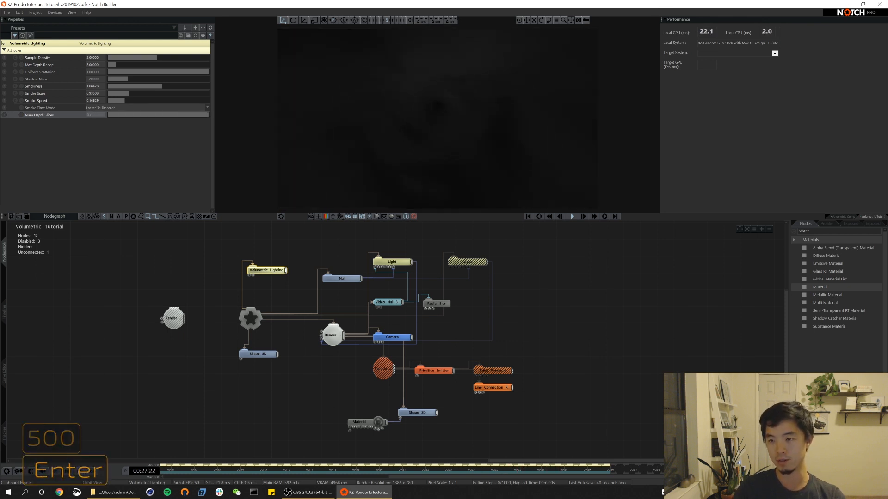
{"action": "left_click_drag", "start_coordinate": [531, 92], "coordinate": [458, 167], "text": "alt"}
{"action": "left_click_drag", "start_coordinate": [528, 158], "coordinate": [443, 85], "text": "alt"}
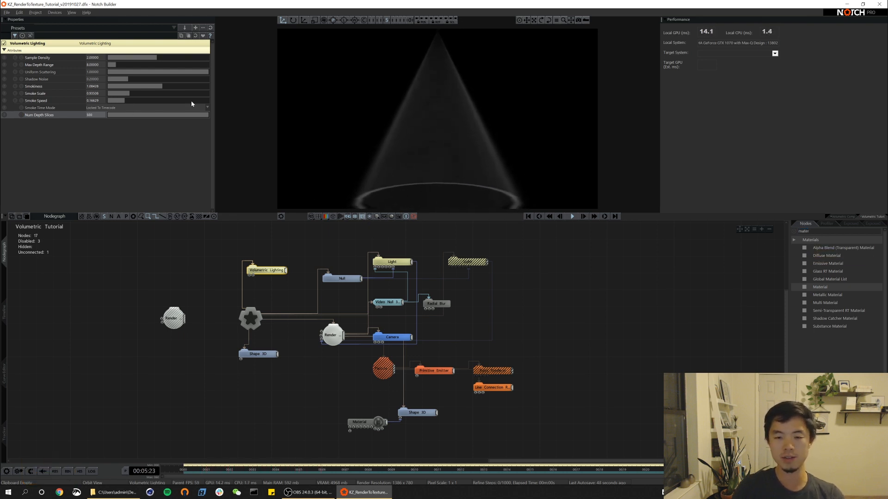
Add a Shape 3D node beside the existing floor shape and connect it to the Root node
{"action": "key", "text": "s"}
{"action": "key", "text": "h"}
{"action": "key", "text": "a"}
{"action": "key", "text": "p"}
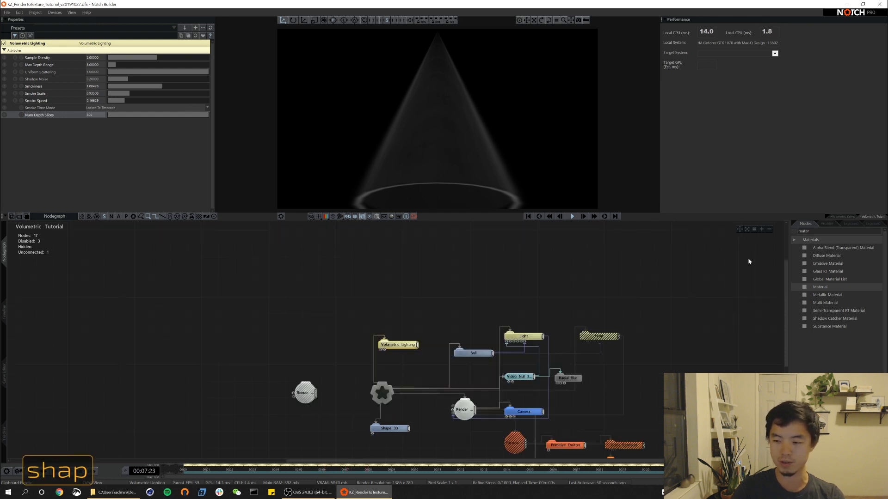
{"action": "left_click_drag", "start_coordinate": [750, 261], "coordinate": [646, 208], "text": "alt"}
{"action": "left_click", "coordinate": [805, 231]}
{"action": "type", "text": "shape"}
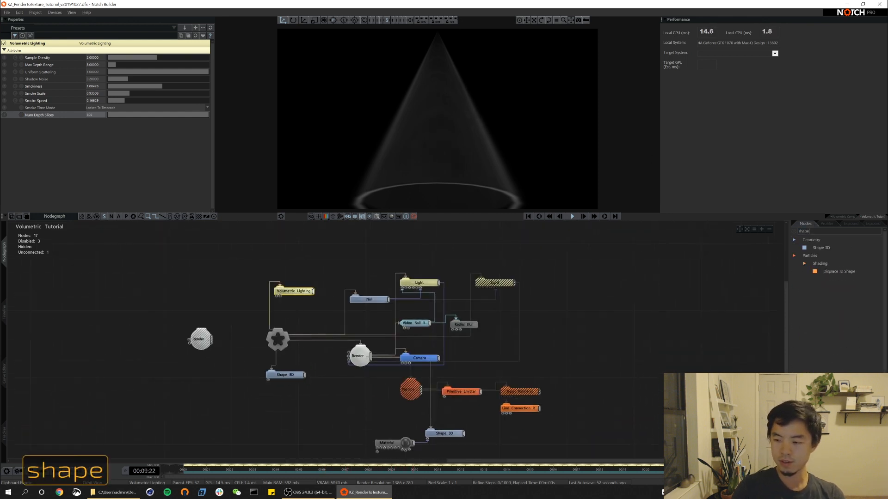
{"action": "left_click_drag", "start_coordinate": [819, 247], "coordinate": [292, 323]}
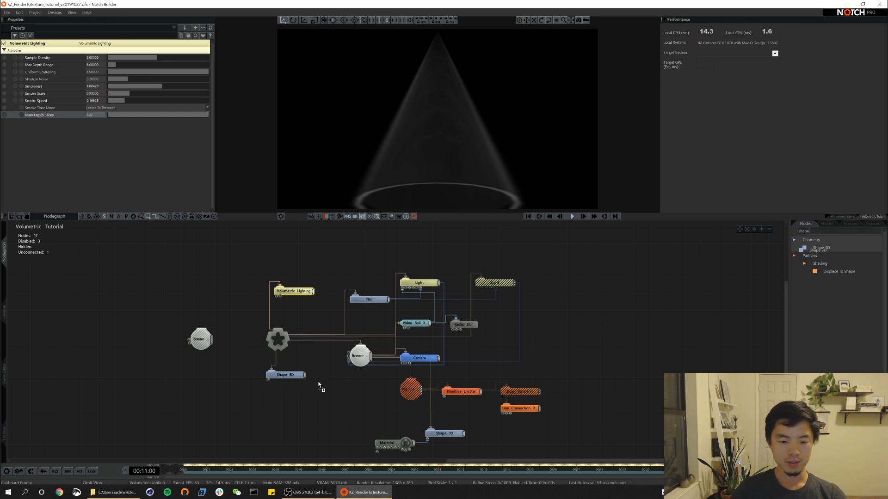
{"action": "left_click_drag", "start_coordinate": [318, 385], "coordinate": [339, 375]}
{"action": "key", "text": "ctrl+r"}
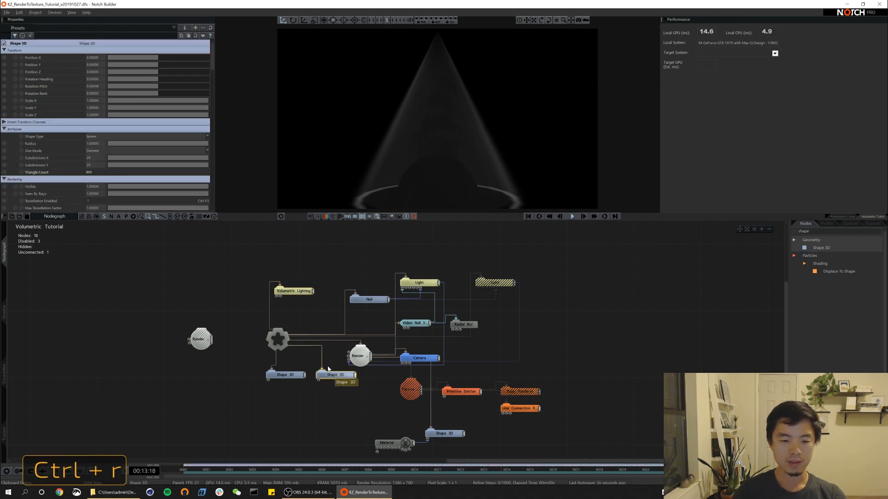
Set the new sphere's Radius to 0.5 and its Position Y to 0.5
{"action": "left_click", "coordinate": [93, 144]}
{"action": "type", "text": ".5"}
{"action": "key", "text": "Return"}
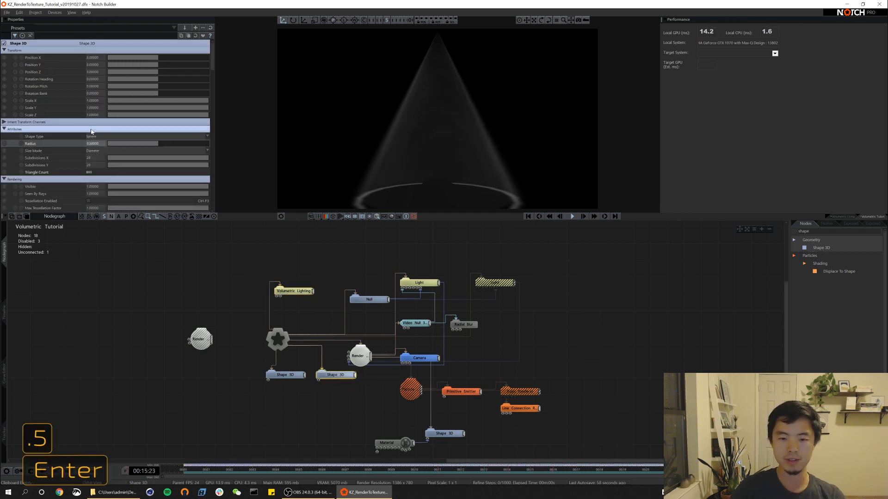
{"action": "left_click", "coordinate": [93, 64]}
{"action": "type", "text": ".5"}
{"action": "key", "text": "Return"}
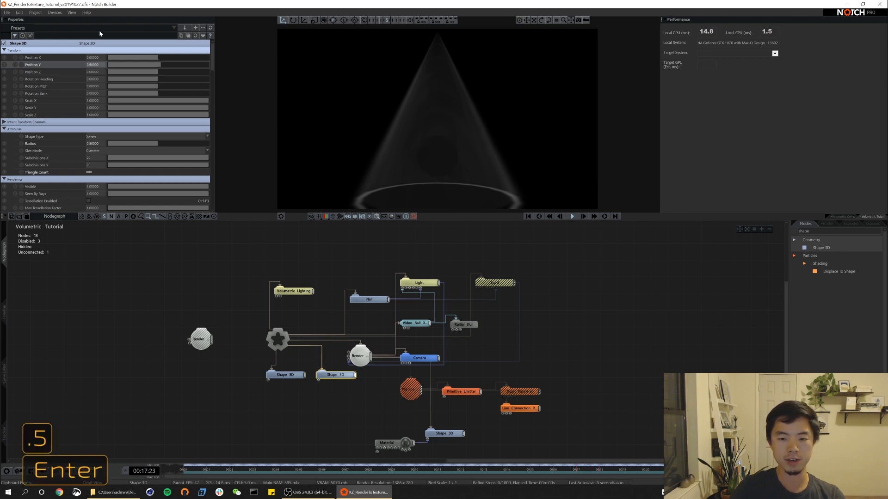
Find the Math Modifier in the node library and add it to the graph near the torus's Shape 3D node
{"action": "left_click_drag", "start_coordinate": [597, 326], "coordinate": [581, 296], "text": "alt"}
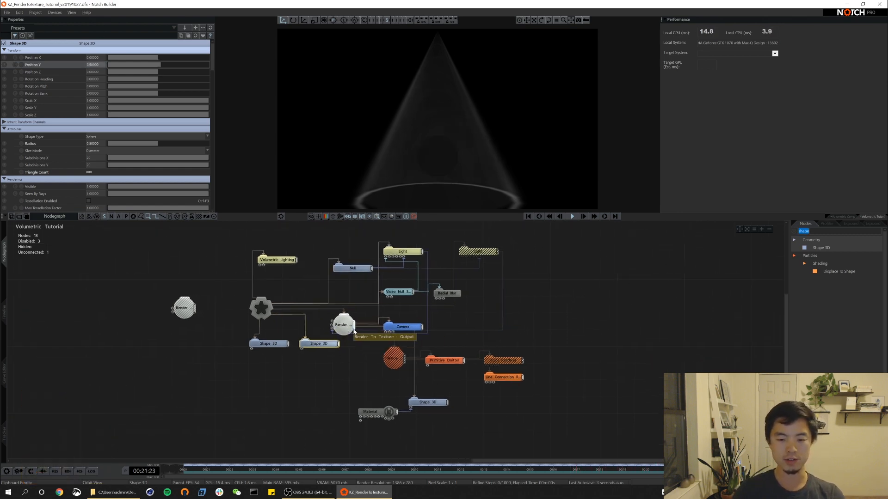
{"action": "type", "text": "co"}
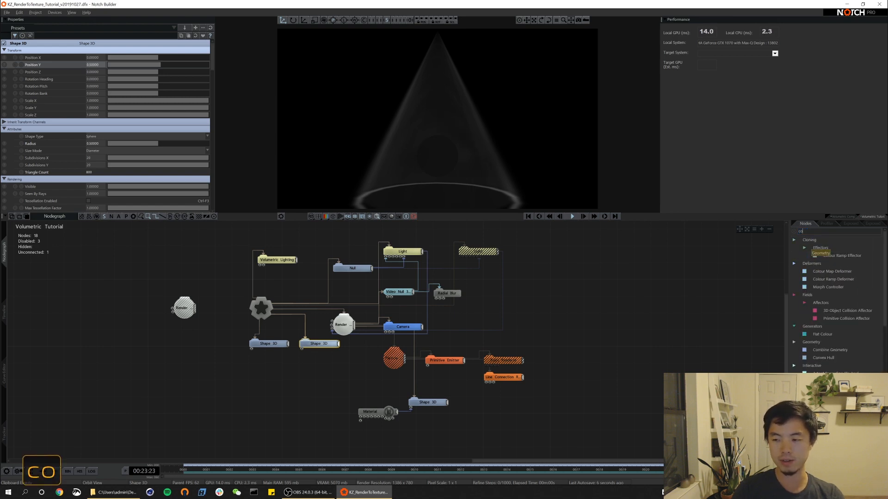
{"action": "key", "text": "BackSpace"}
{"action": "key", "text": "BackSpace"}
{"action": "type", "text": "math"}
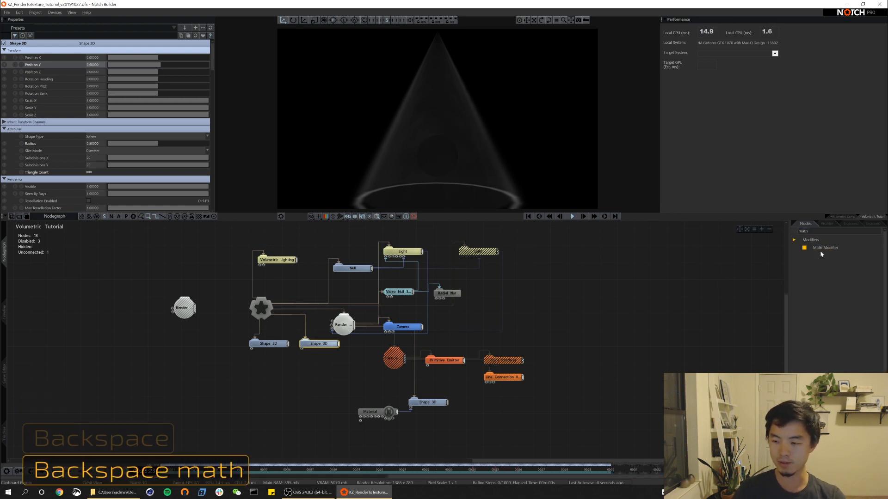
{"action": "left_click_drag", "start_coordinate": [823, 249], "coordinate": [372, 376]}
Connect the Math Modifier to the torus's Scale X, Scale Y and Scale Z
{"action": "left_click", "coordinate": [432, 405]}
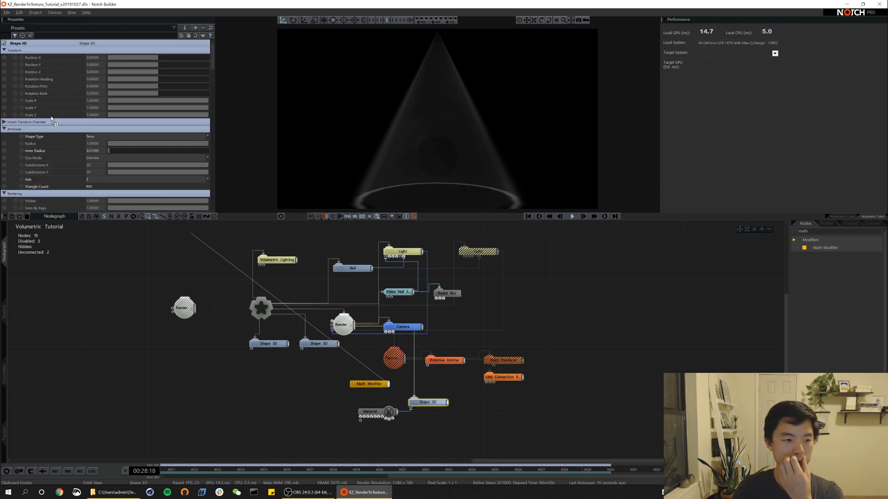
{"action": "left_click_drag", "start_coordinate": [44, 98], "coordinate": [44, 99]}
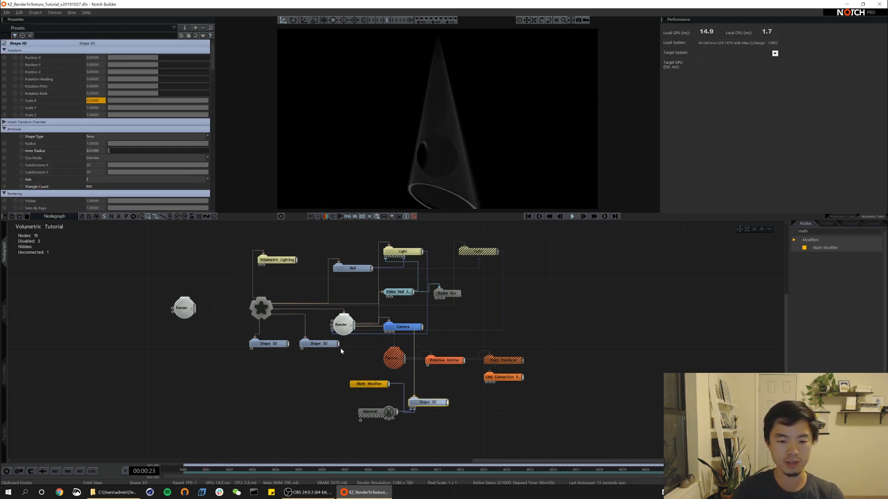
{"action": "left_click", "coordinate": [341, 350]}
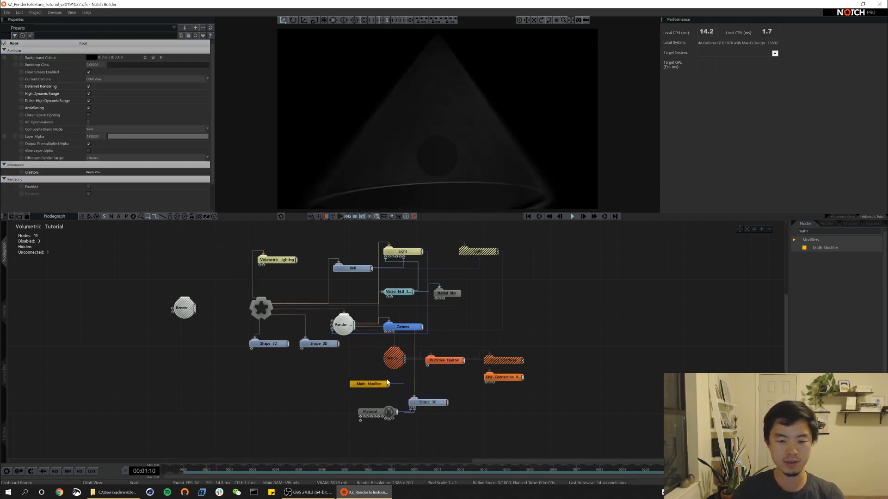
{"action": "left_click", "coordinate": [427, 402]}
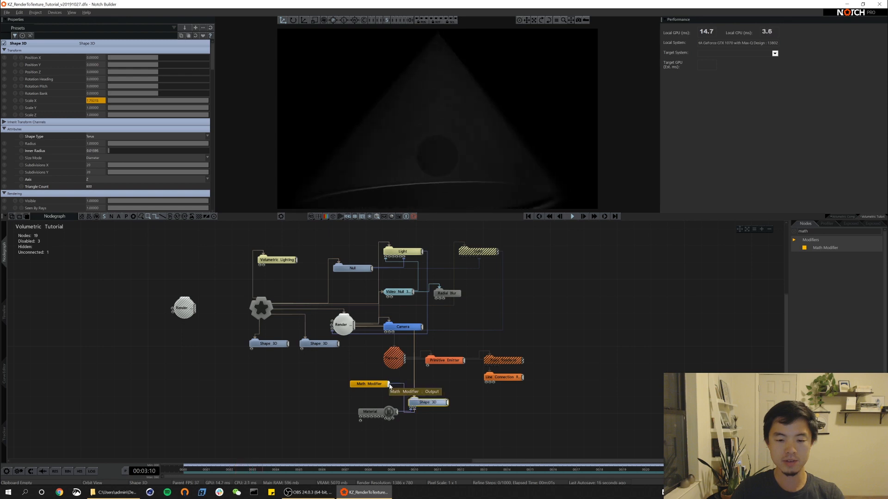
{"action": "left_click_drag", "start_coordinate": [394, 380], "coordinate": [64, 108]}
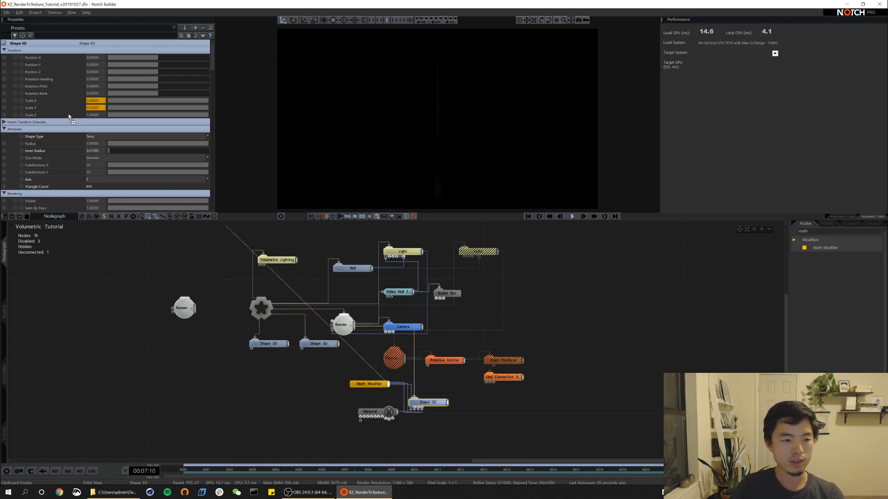
Keep the Math Modifier's function on Sine, lower its Speed to about 0.1 and inspect the pulsing cone
{"action": "left_click", "coordinate": [371, 383]}
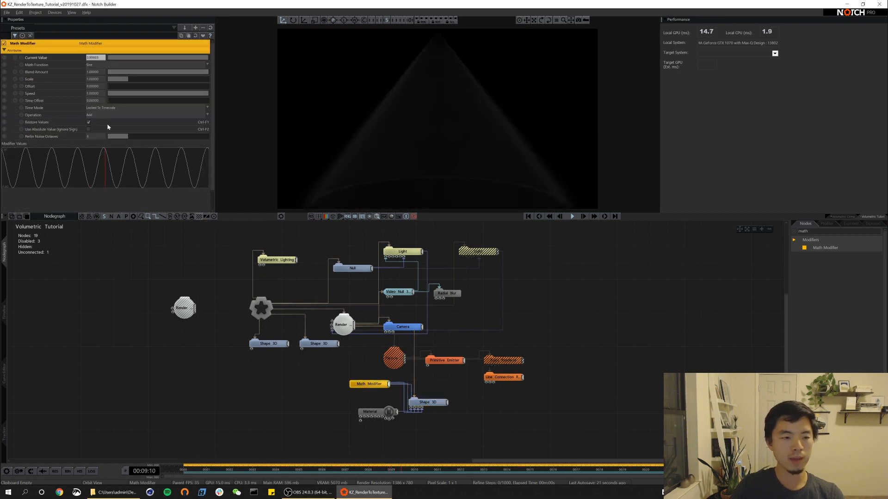
{"action": "left_click", "coordinate": [99, 65]}
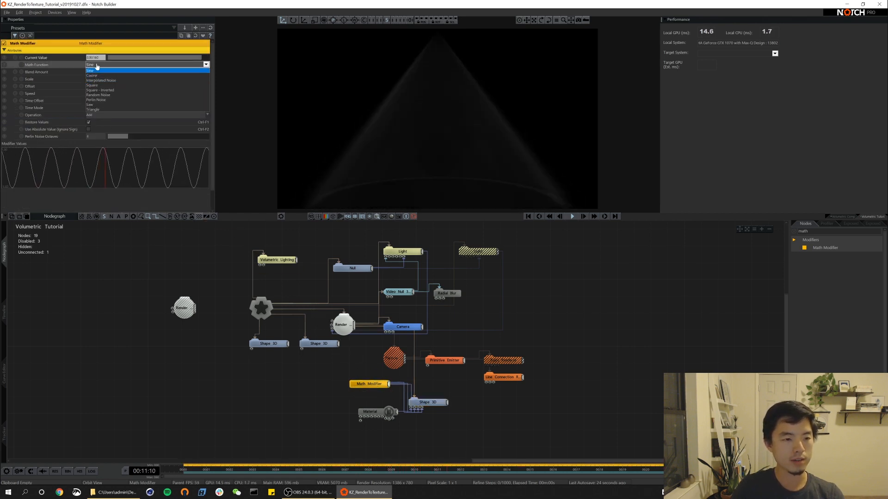
{"action": "left_click", "coordinate": [91, 70]}
{"action": "left_click_drag", "start_coordinate": [123, 95], "coordinate": [120, 91]}
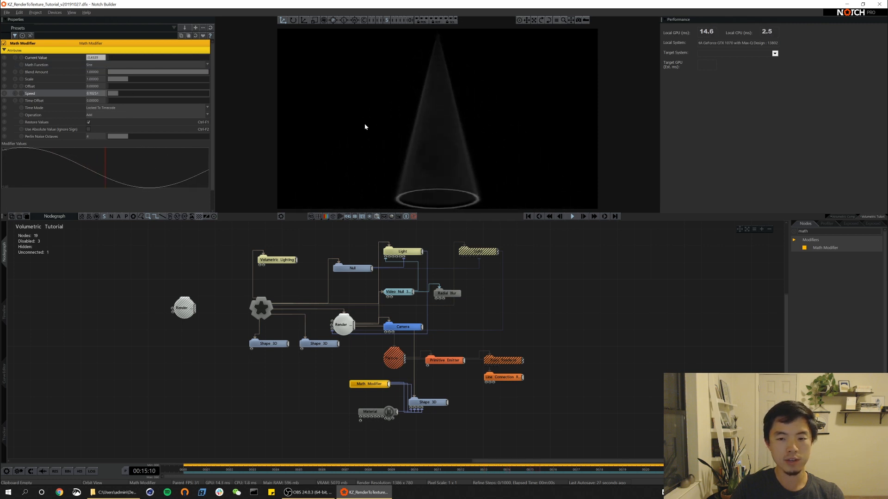
{"action": "key", "text": "alt"}
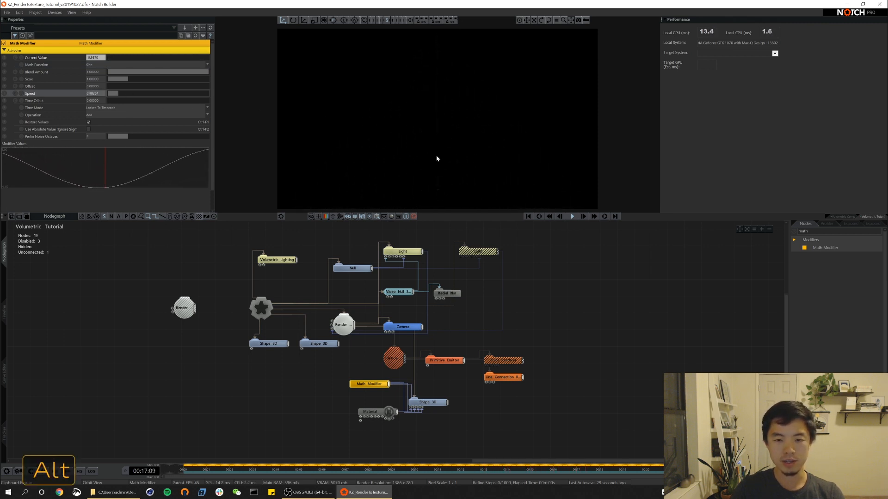
{"action": "right_click_drag", "start_coordinate": [439, 142], "coordinate": [444, 175], "text": "alt"}
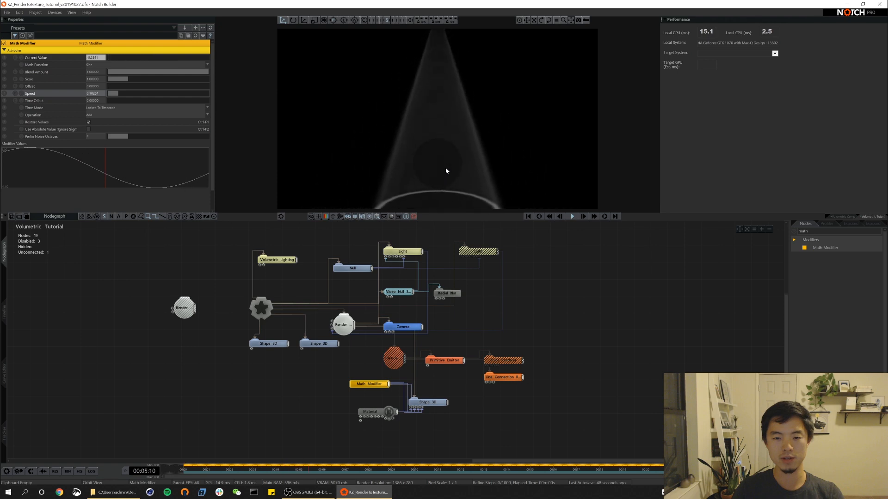
Enable Casts Shadows on the Light node and play the animation to check the sphere's occlusion
{"action": "key", "text": "space"}
{"action": "left_click_drag", "start_coordinate": [447, 168], "coordinate": [442, 188], "text": "alt"}
{"action": "left_click", "coordinate": [368, 218]}
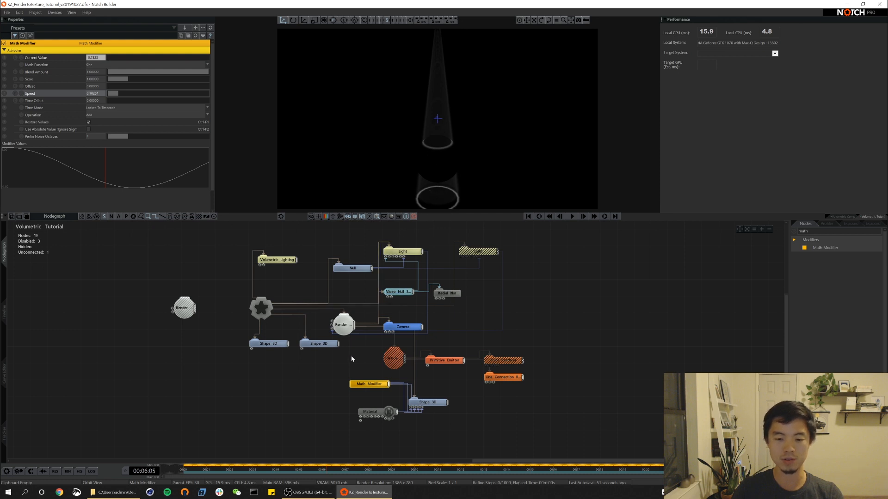
{"action": "left_click", "coordinate": [403, 252]}
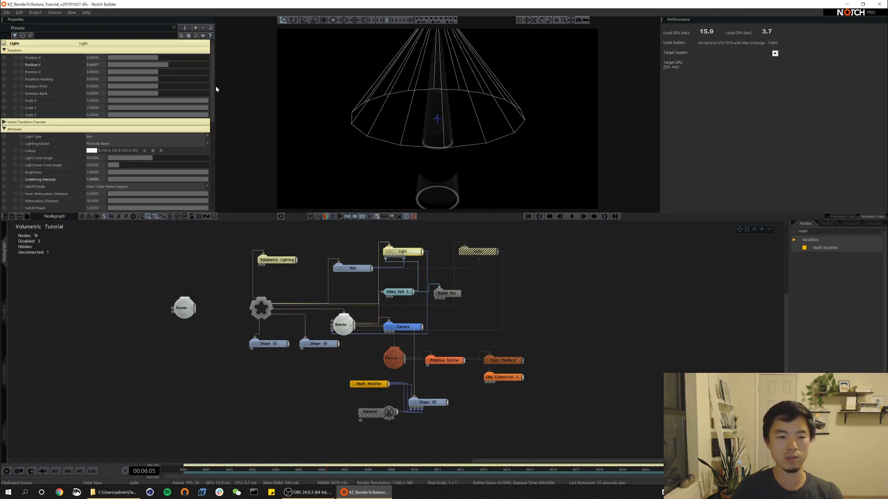
{"action": "scroll", "coordinate": [139, 139], "scroll_direction": "down", "scroll_amount": 5}
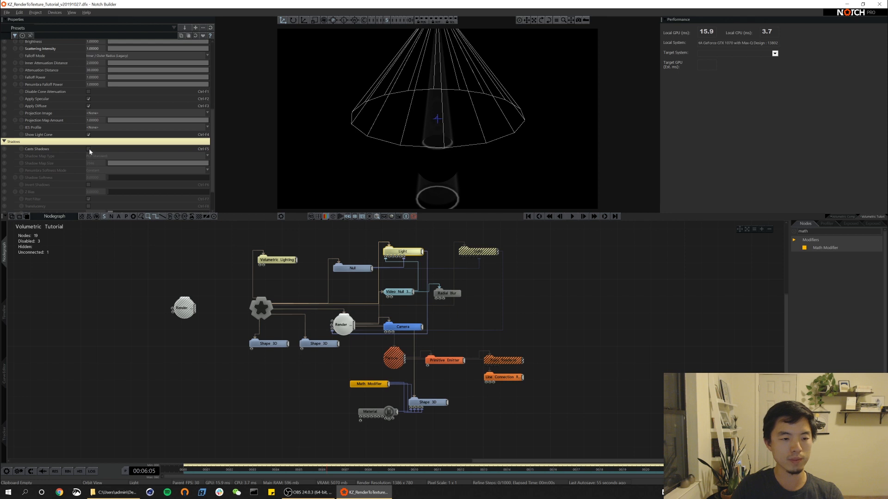
{"action": "left_click", "coordinate": [89, 150]}
{"action": "key", "text": "space"}
{"action": "key", "text": "alt"}
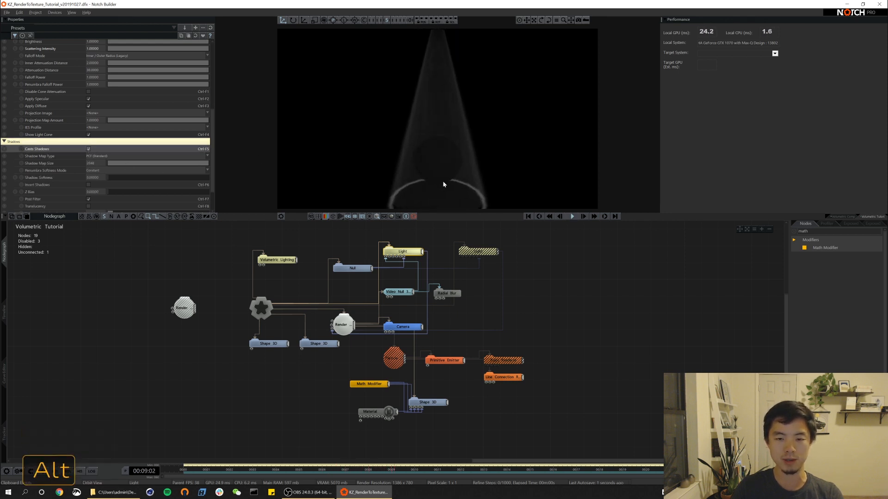
Reduce the Light node's Light Cone Angle to about 54 and resume playback
{"action": "key", "text": "space"}
{"action": "key", "text": "alt"}
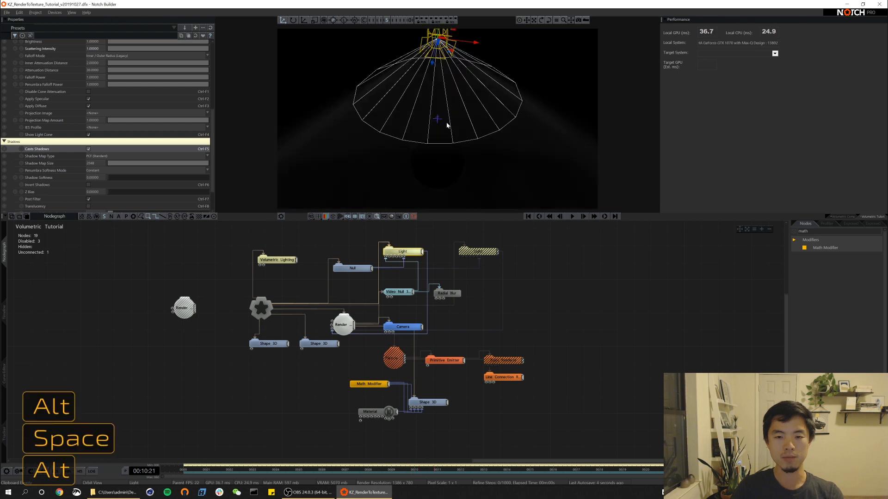
{"action": "right_click_drag", "start_coordinate": [440, 120], "coordinate": [435, 154], "text": "alt"}
{"action": "left_click_drag", "start_coordinate": [436, 155], "coordinate": [440, 130], "text": "alt"}
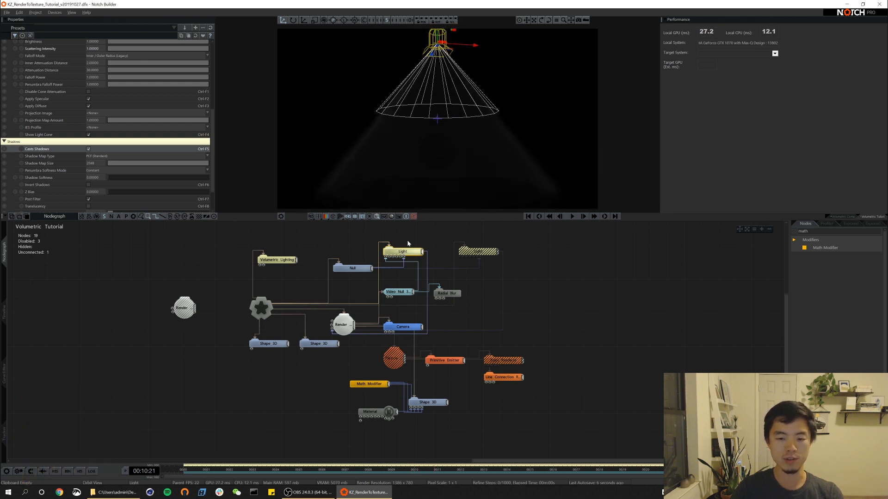
{"action": "scroll", "coordinate": [131, 85], "scroll_direction": "up", "scroll_amount": 4}
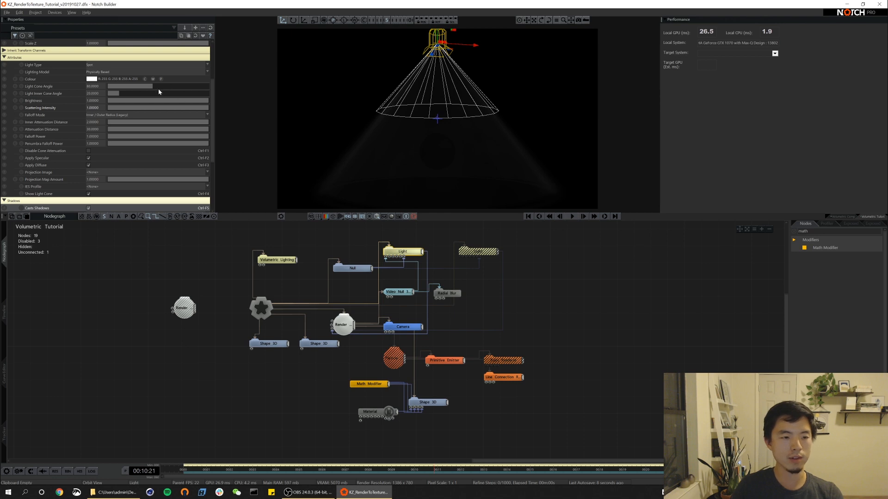
{"action": "left_click_drag", "start_coordinate": [152, 87], "coordinate": [159, 112]}
{"action": "key", "text": "space"}
{"action": "key", "text": "alt"}
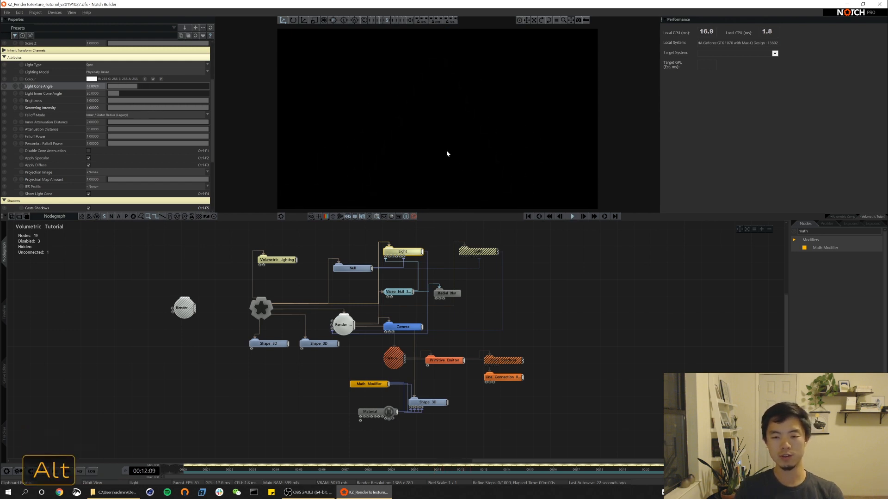
Set the Math Modifier's Scale to 0.5 and view the animated light cone from different angles
{"action": "left_click", "coordinate": [369, 383]}
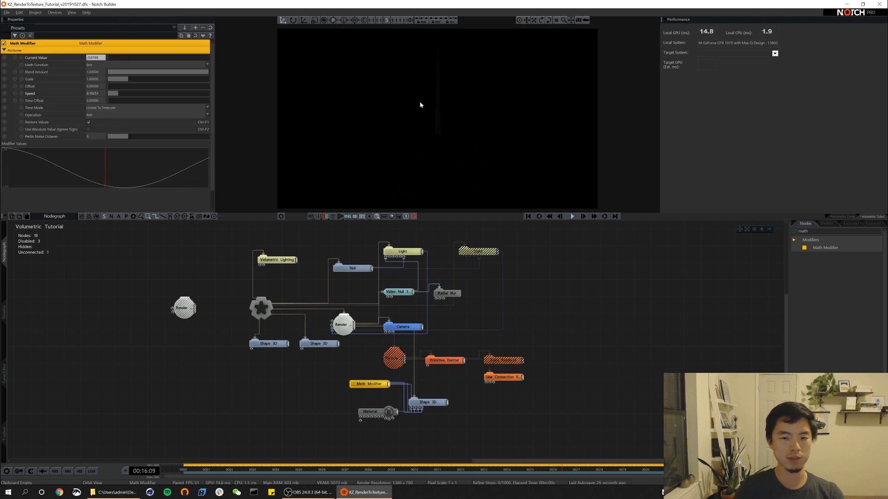
{"action": "key", "text": "alt"}
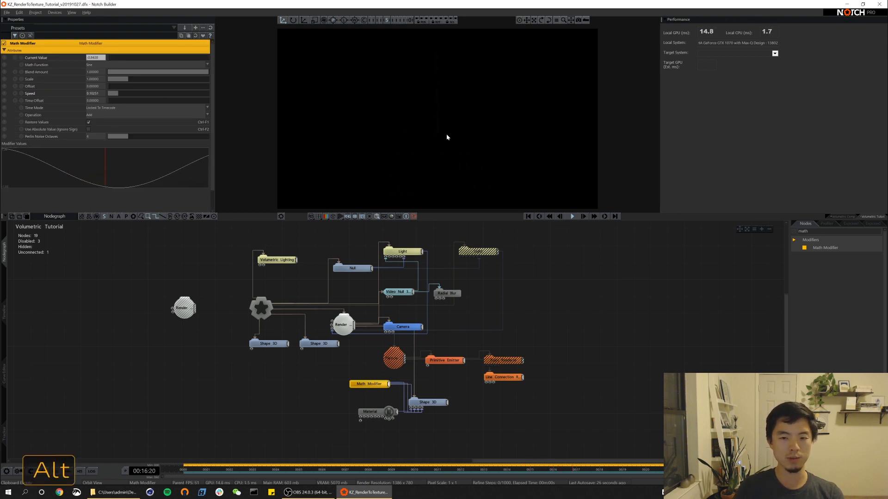
{"action": "left_click", "coordinate": [93, 80]}
{"action": "type", "text": ".5"}
{"action": "key", "text": "Return"}
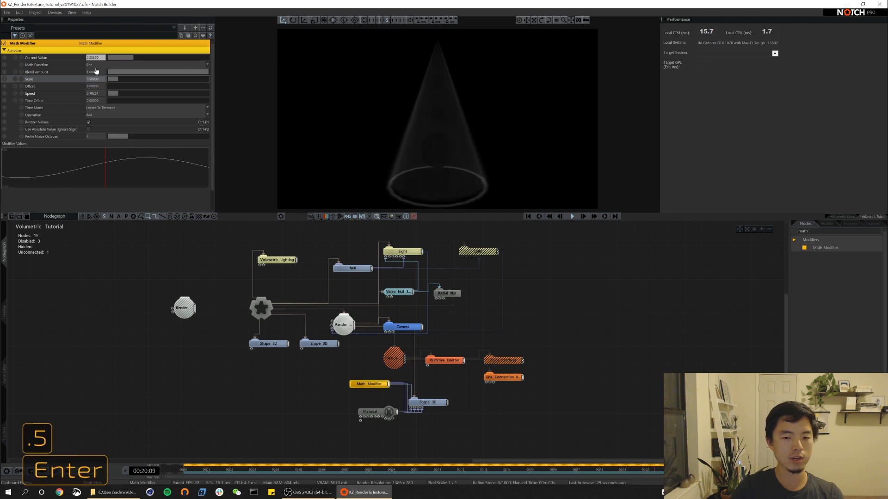
{"action": "left_click_drag", "start_coordinate": [432, 98], "coordinate": [443, 73], "text": "alt"}
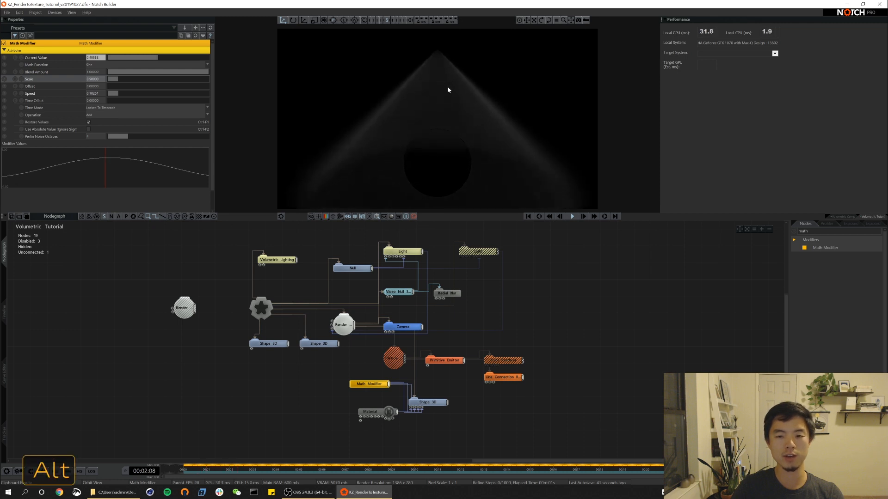
{"action": "left_click_drag", "start_coordinate": [448, 90], "coordinate": [480, 194], "text": "alt"}
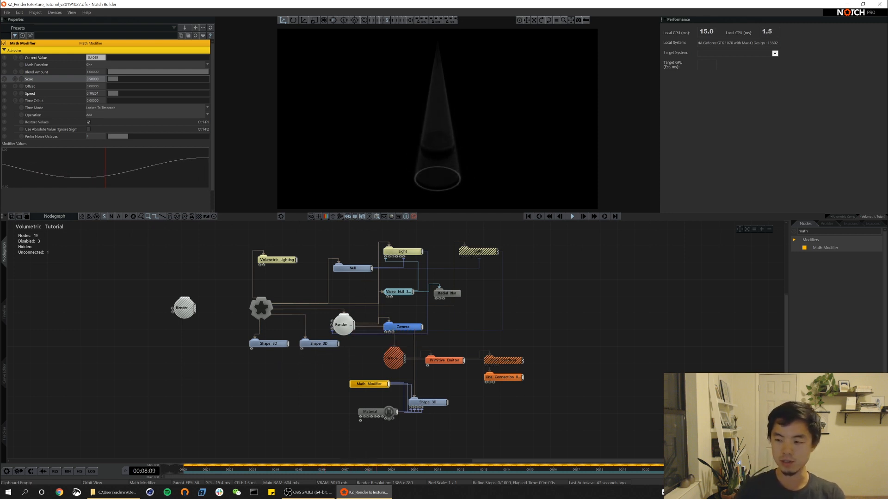
Add a Material node, connect it to the sphere's Shape 3D and rearrange the nearby nodes
{"action": "type", "text": "mater"}
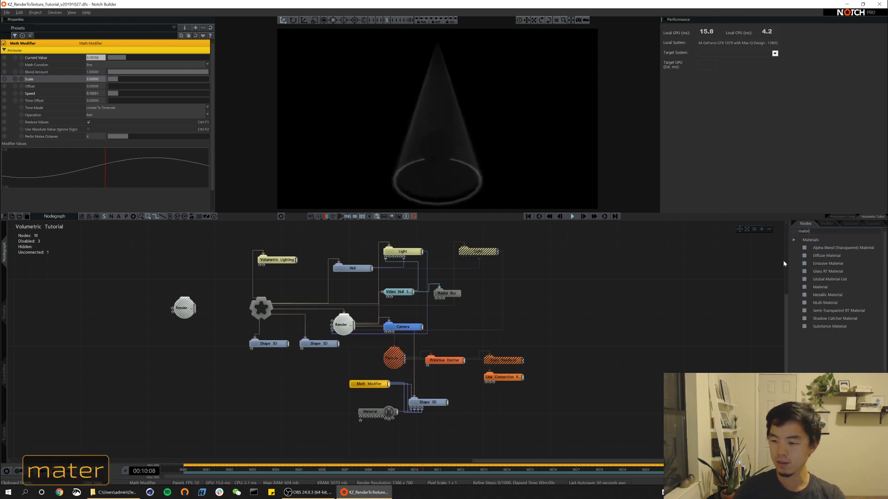
{"action": "left_click_drag", "start_coordinate": [820, 287], "coordinate": [301, 412]}
{"action": "left_click", "coordinate": [285, 344]}
{"action": "key", "text": "ctrl+1"}
{"action": "left_click_drag", "start_coordinate": [293, 363], "coordinate": [275, 354]}
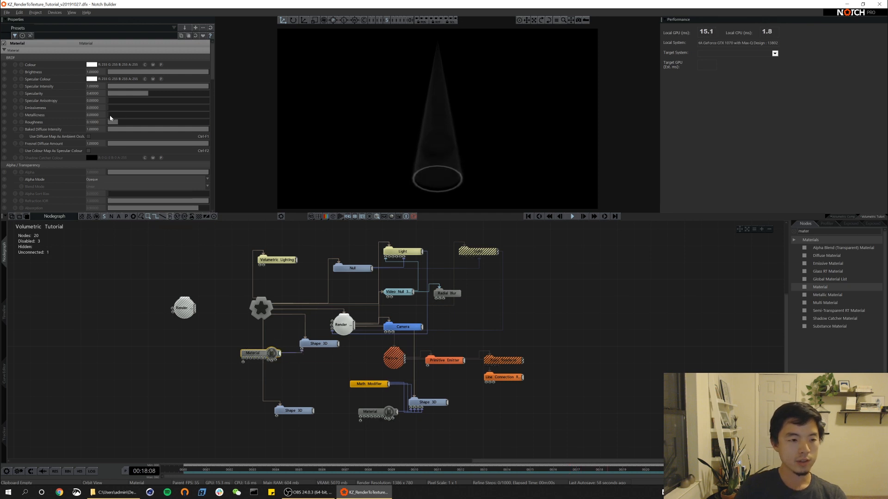
Set the sphere material's Roughness to about 0.72, Metallicness to about 0.23, Emissiveness to about 0.09 and its Colour to red
{"action": "left_click_drag", "start_coordinate": [120, 123], "coordinate": [166, 123]}
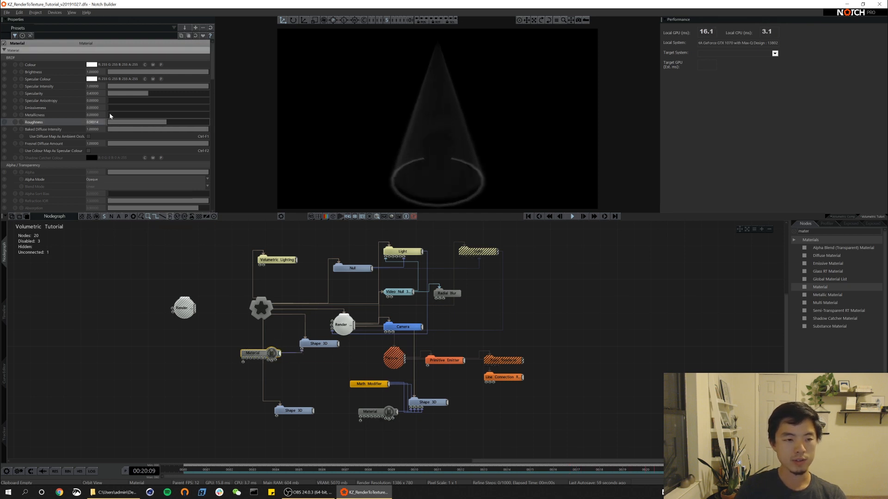
{"action": "left_click_drag", "start_coordinate": [109, 115], "coordinate": [181, 123]}
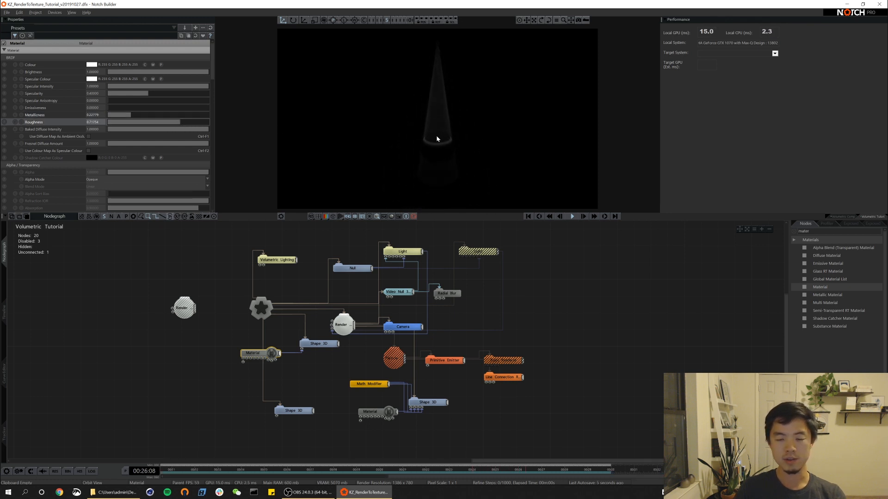
{"action": "left_click_drag", "start_coordinate": [113, 108], "coordinate": [117, 108]}
{"action": "left_click", "coordinate": [92, 65]}
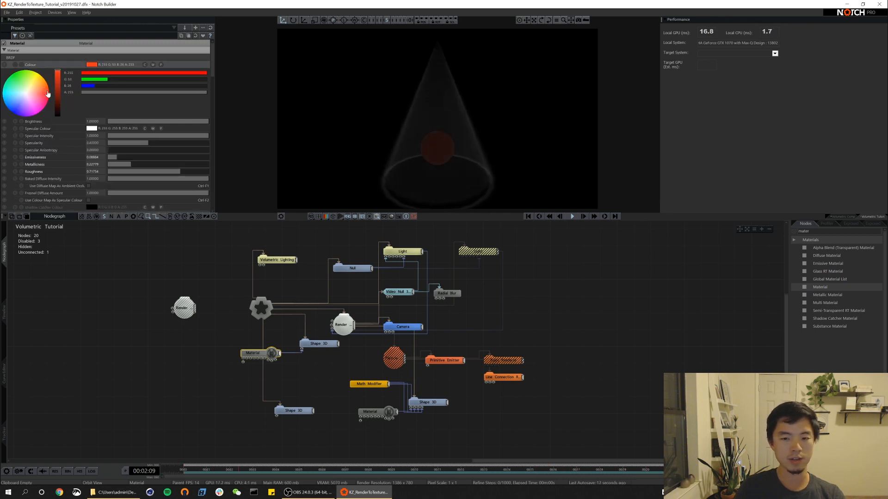
{"action": "left_click", "coordinate": [91, 67]}
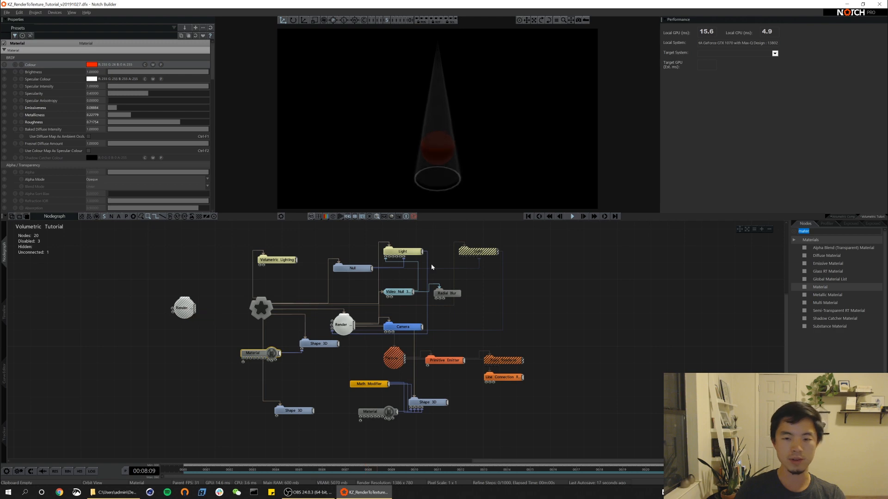
Add a Glow 2 node to the graph below the unconnected Render node
{"action": "type", "text": "glow"}
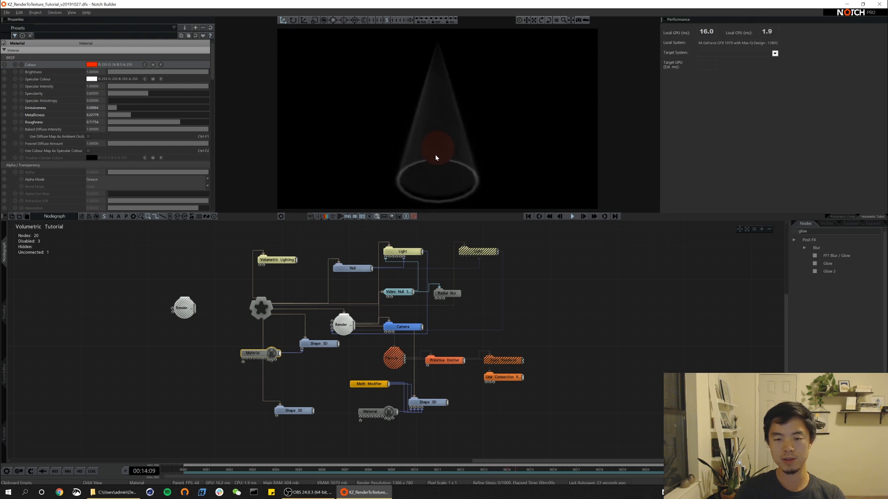
{"action": "left_click_drag", "start_coordinate": [829, 274], "coordinate": [398, 320]}
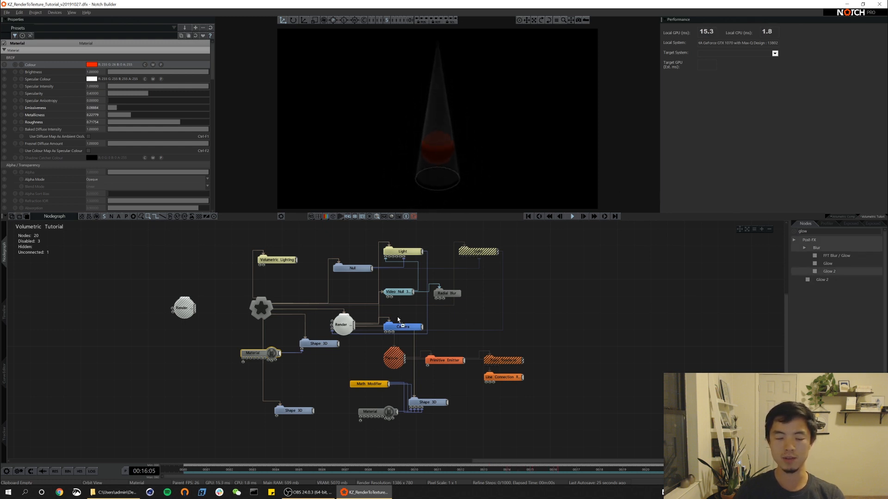
{"action": "left_click_drag", "start_coordinate": [205, 308], "coordinate": [193, 347]}
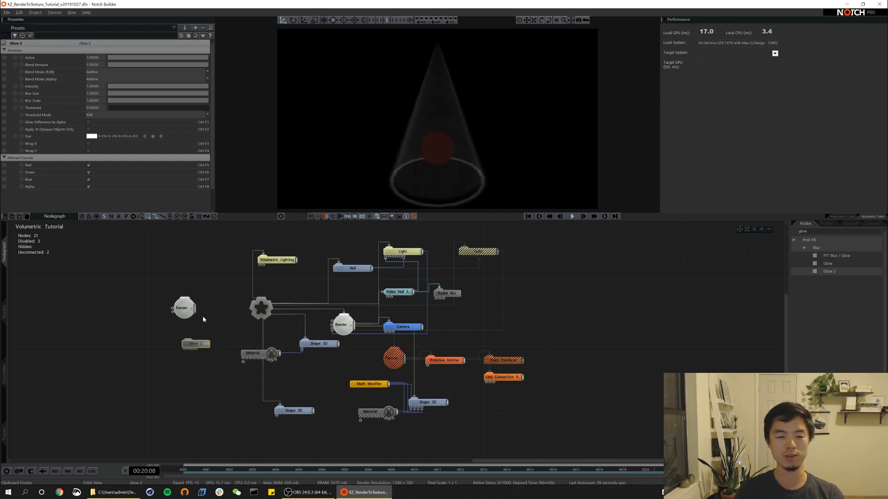
Connect the Glow 2 node to the Root and move the unconnected Render Layer away from it
{"action": "left_click", "coordinate": [185, 309]}
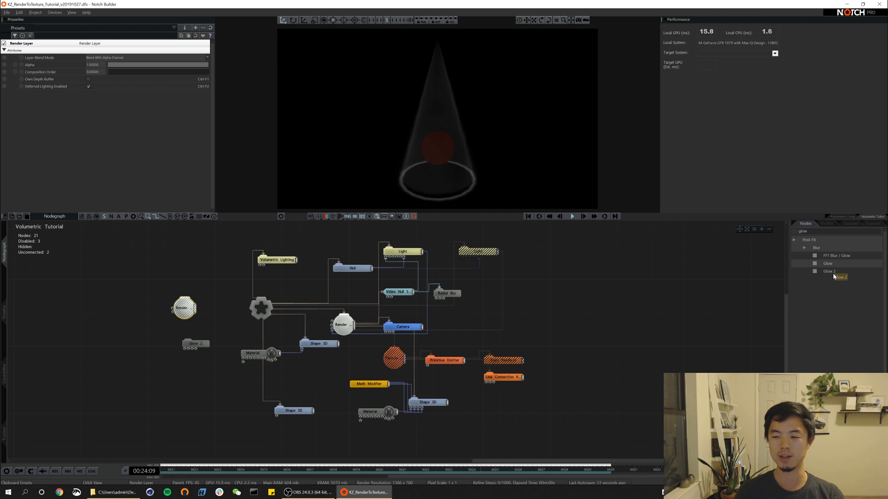
{"action": "left_click", "coordinate": [201, 343]}
{"action": "key", "text": "ctrl+r"}
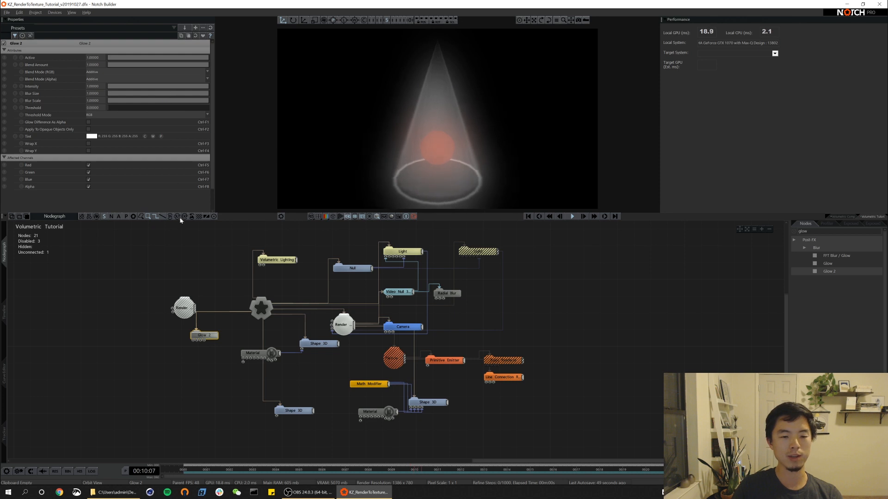
{"action": "left_click_drag", "start_coordinate": [189, 310], "coordinate": [129, 309]}
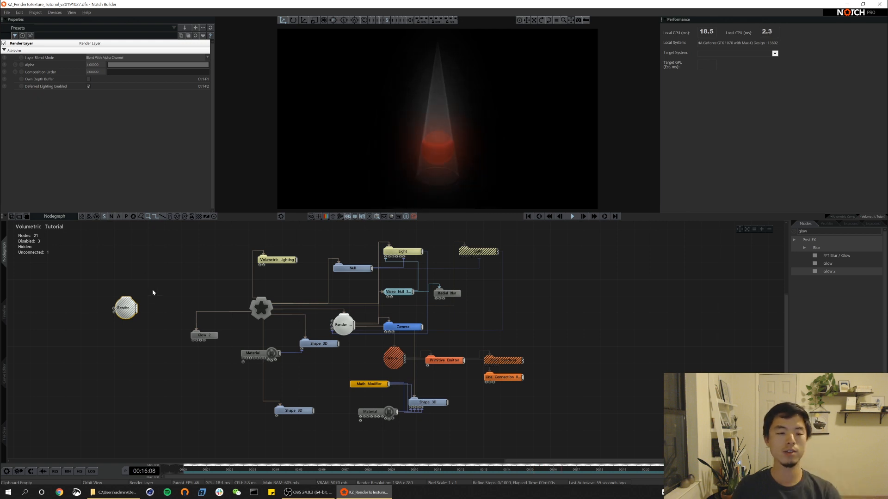
{"action": "mouse_move", "coordinate": [125, 309]}
{"action": "left_mouse_down"}
{"action": "mouse_move", "coordinate": [151, 317]}
{"action": "mouse_move", "coordinate": [143, 302]}
{"action": "left_mouse_up"}
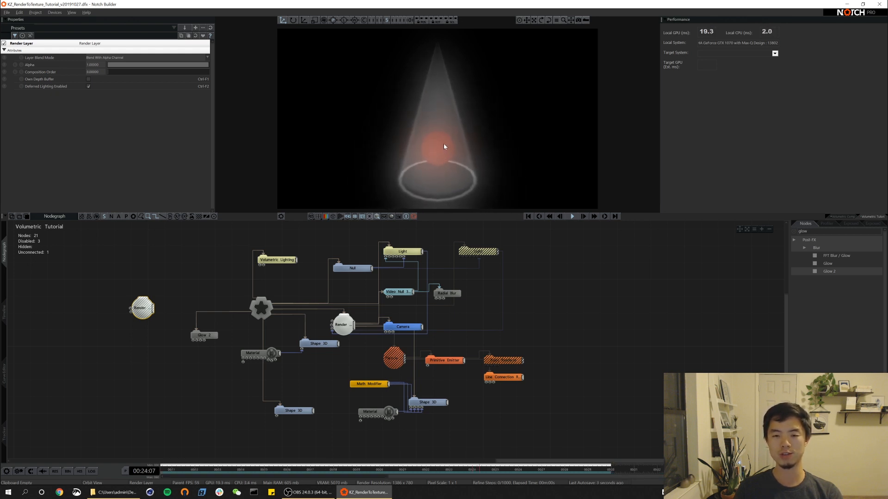
Disconnect the sphere's Shape 3D from the Root and rearrange the Root, Render Layer, sphere and its Material
{"action": "left_click", "coordinate": [305, 323], "text": "ctrl+shift"}
{"action": "mouse_move", "coordinate": [262, 314]}
{"action": "left_mouse_down"}
{"action": "mouse_move", "coordinate": [103, 297]}
{"action": "mouse_move", "coordinate": [251, 306]}
{"action": "mouse_move", "coordinate": [252, 324]}
{"action": "left_mouse_up"}
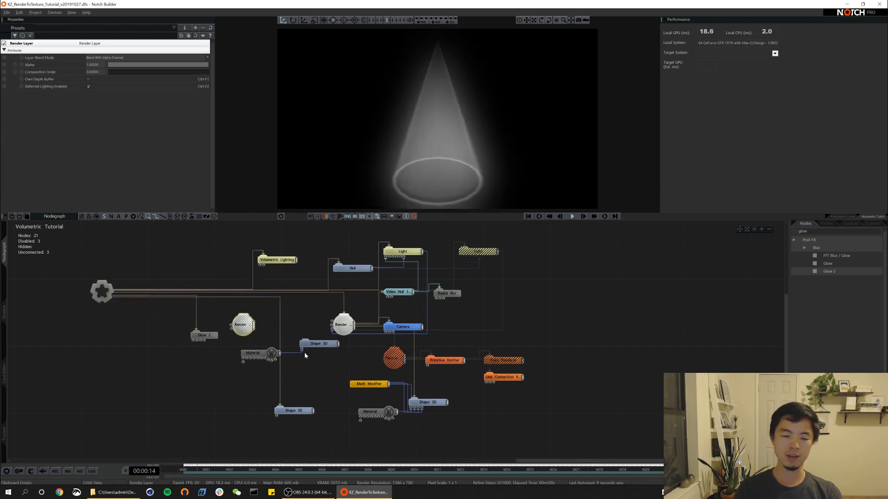
{"action": "left_click_drag", "start_coordinate": [310, 357], "coordinate": [280, 350]}
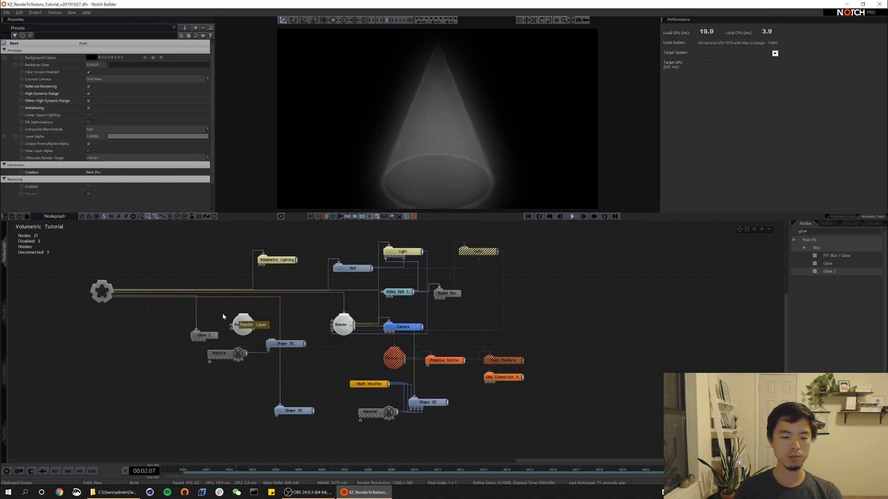
Connect the Render Layer to the Root and parent the sphere's Shape 3D to the Render Layer
{"action": "left_click_drag", "start_coordinate": [241, 316], "coordinate": [240, 307]}
{"action": "key", "text": "ctrl+r"}
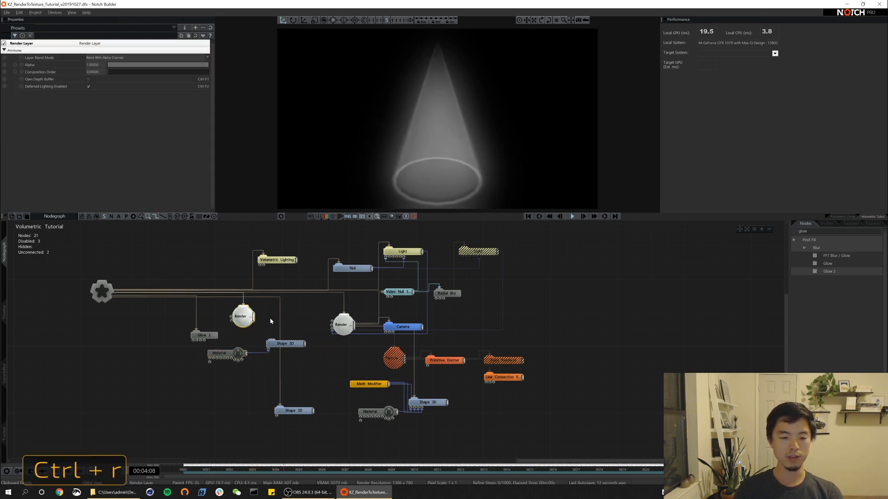
{"action": "left_click_drag", "start_coordinate": [254, 317], "coordinate": [272, 343]}
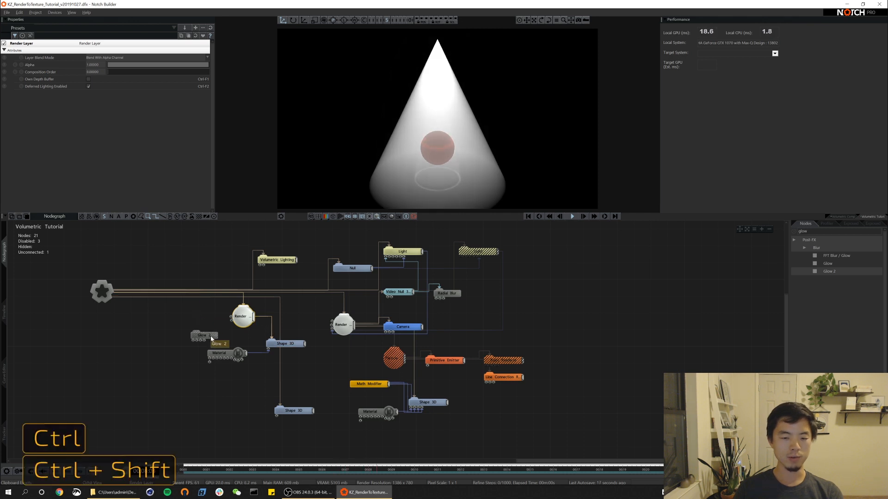
Detach Glow 2 from the Root and place it beside the Render Layer, lining that layer up with the Render To Texture node
{"action": "left_click_drag", "start_coordinate": [210, 338], "coordinate": [303, 313]}
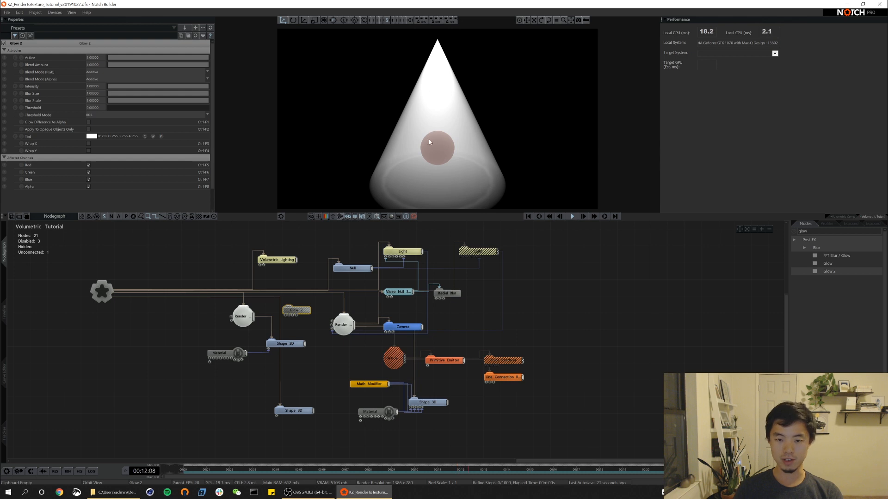
{"action": "left_click_drag", "start_coordinate": [246, 316], "coordinate": [246, 324]}
{"action": "left_click", "coordinate": [350, 327]}
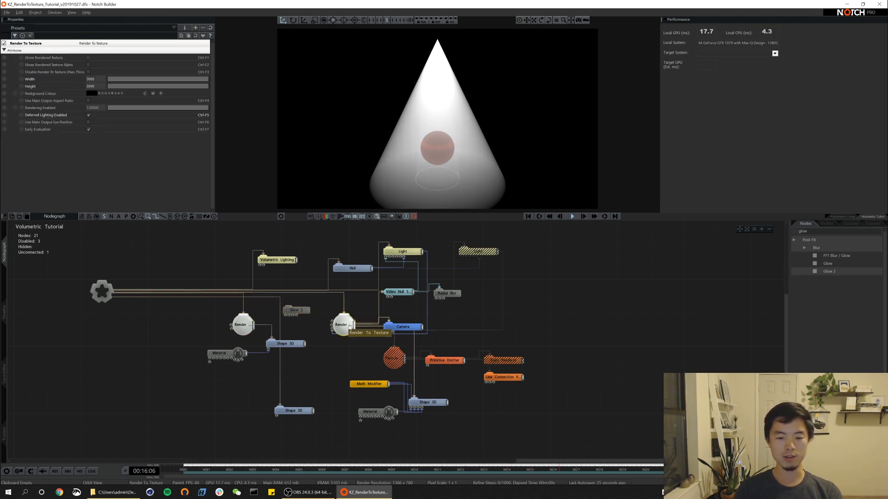
{"action": "left_click", "coordinate": [246, 324]}
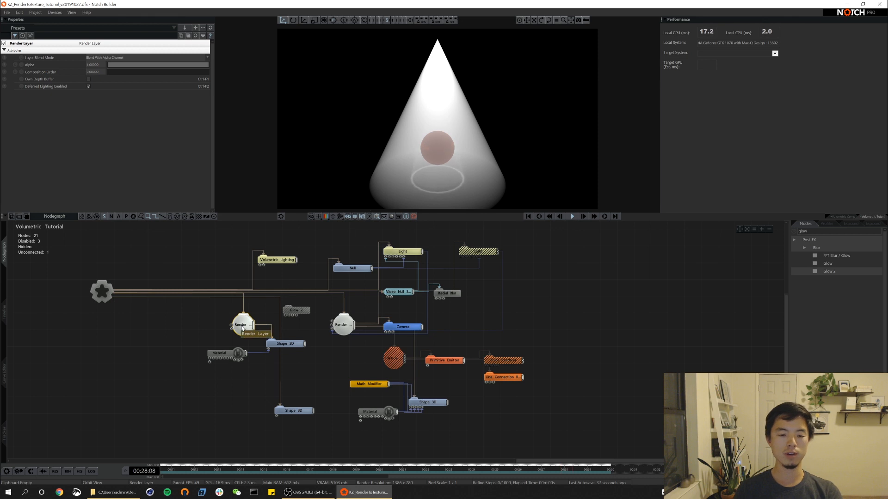
Remove the Light's link into the Render Layer and connect the Volumetric Lighting node to the Render Layer's output
{"action": "key", "text": "alt"}
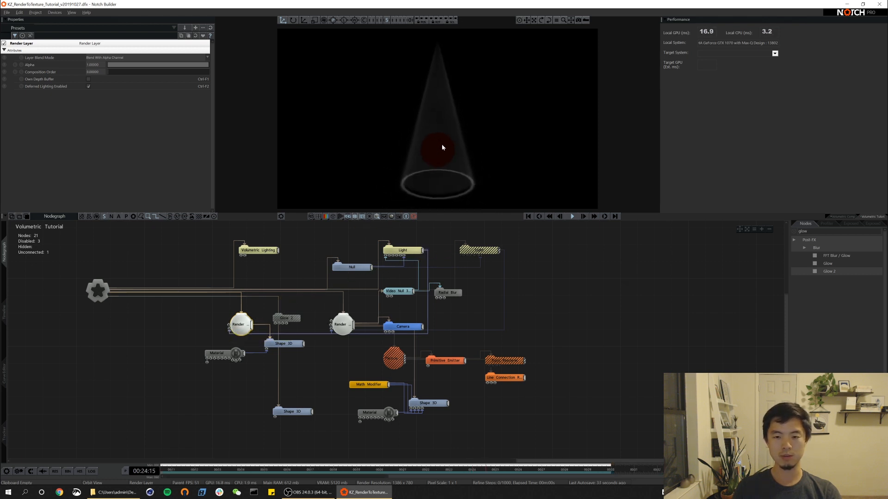
{"action": "left_click_drag", "start_coordinate": [439, 143], "coordinate": [439, 166], "text": "alt"}
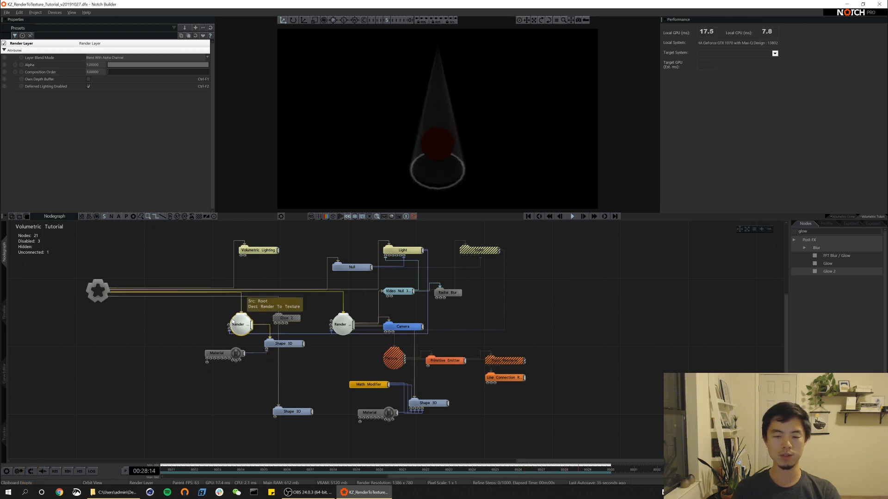
{"action": "left_click", "coordinate": [310, 334], "text": "ctrl+shift"}
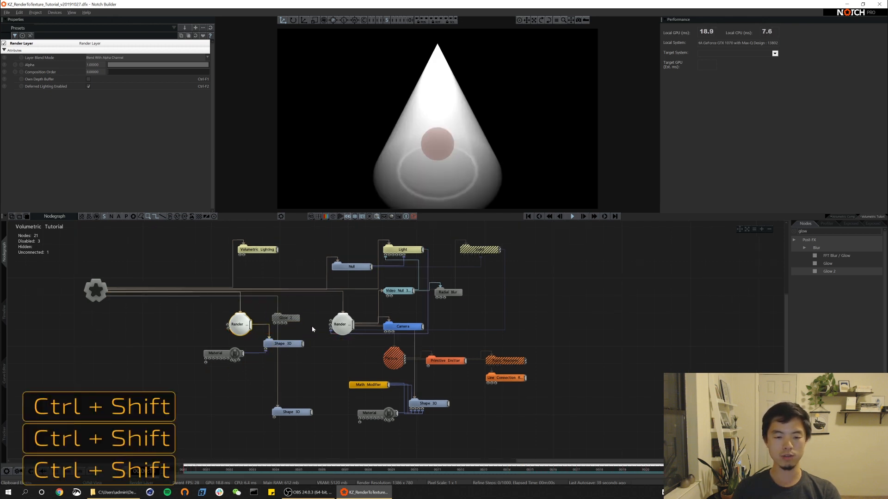
{"action": "left_click", "coordinate": [257, 319]}
{"action": "left_click_drag", "start_coordinate": [251, 323], "coordinate": [259, 250]}
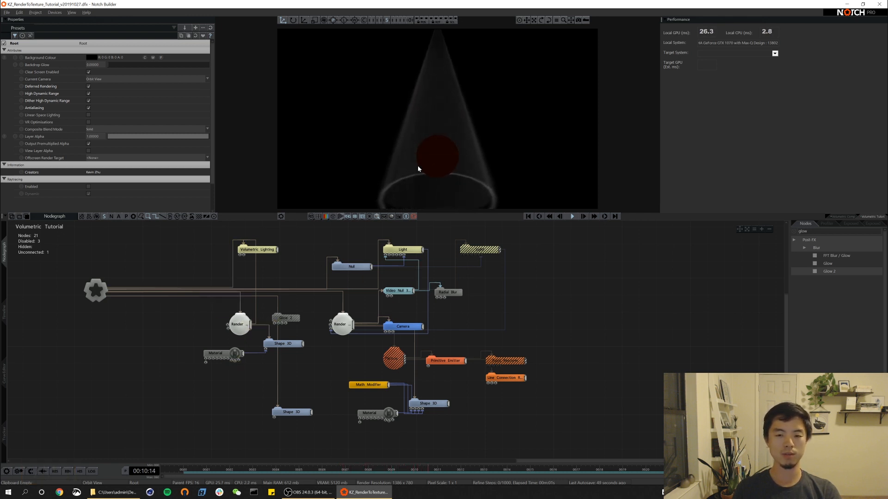
Connect Glow 2 to the Render Layer and enable its Glow Difference As Alpha option
{"action": "mouse_move", "coordinate": [294, 320]}
{"action": "left_mouse_down"}
{"action": "mouse_move", "coordinate": [303, 329]}
{"action": "mouse_move", "coordinate": [288, 327]}
{"action": "mouse_move", "coordinate": [293, 319]}
{"action": "left_mouse_up"}
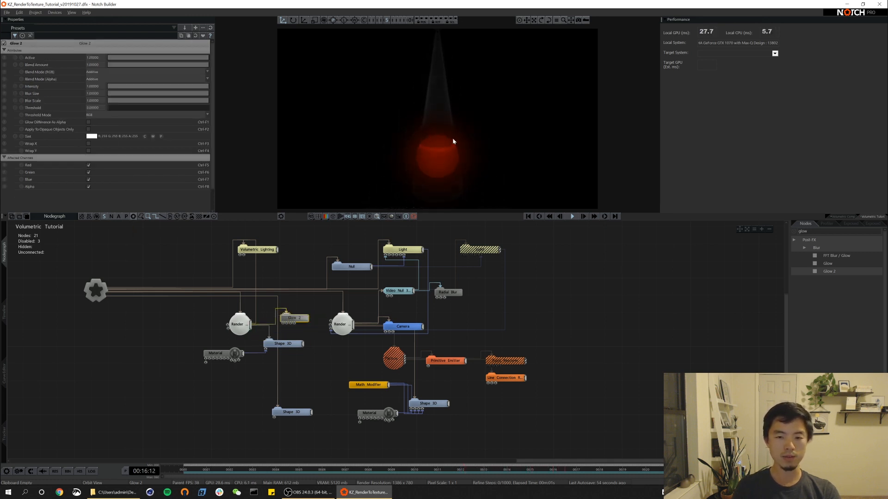
{"action": "left_click", "coordinate": [240, 328]}
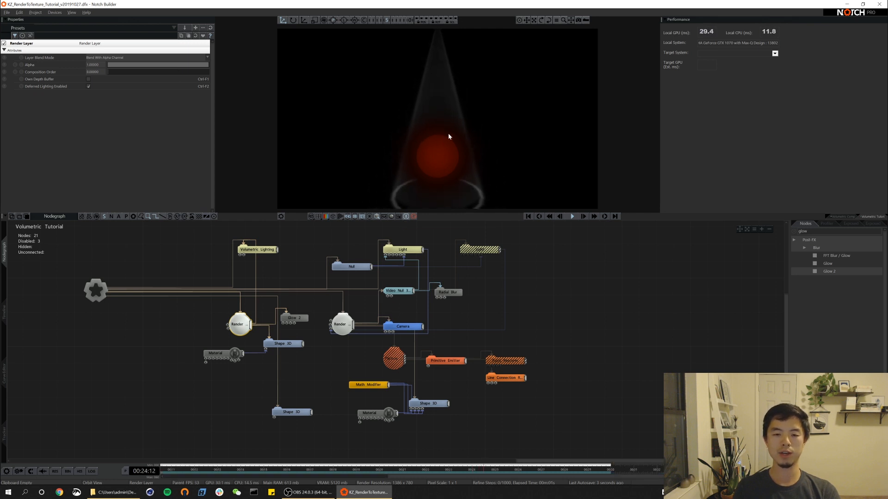
{"action": "left_click", "coordinate": [303, 319]}
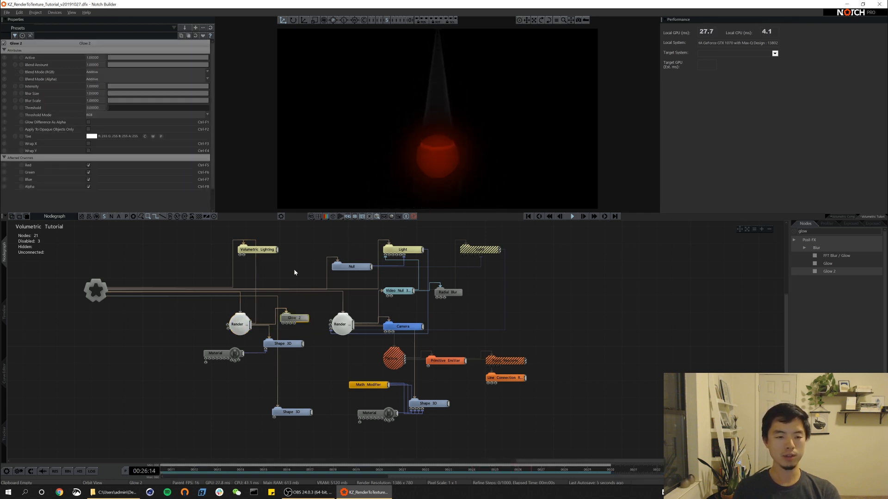
{"action": "left_click", "coordinate": [89, 122]}
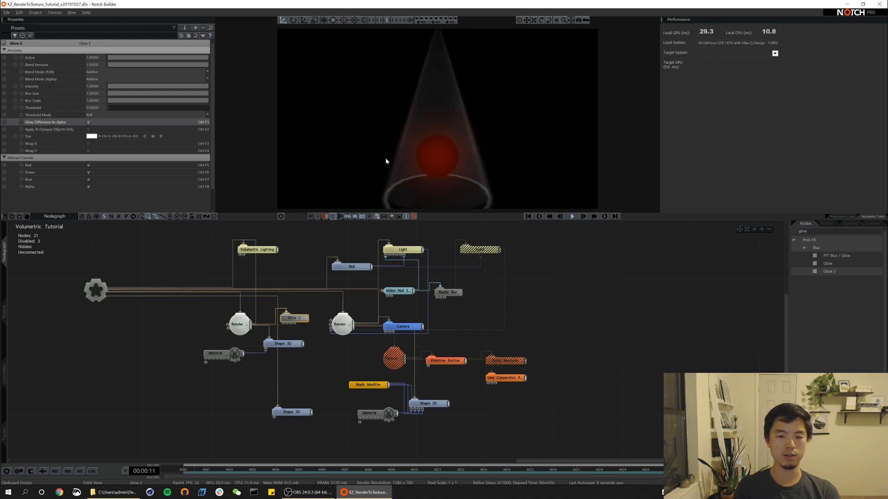
{"action": "mouse_move", "coordinate": [449, 148]}
{"action": "left_mouse_down", "text": "alt"}
{"action": "mouse_move", "coordinate": [440, 195]}
{"action": "mouse_move", "coordinate": [440, 56]}
{"action": "mouse_move", "coordinate": [406, 158]}
{"action": "mouse_move", "coordinate": [464, 182]}
{"action": "mouse_move", "coordinate": [438, 145]}
{"action": "left_mouse_up", "text": "alt"}
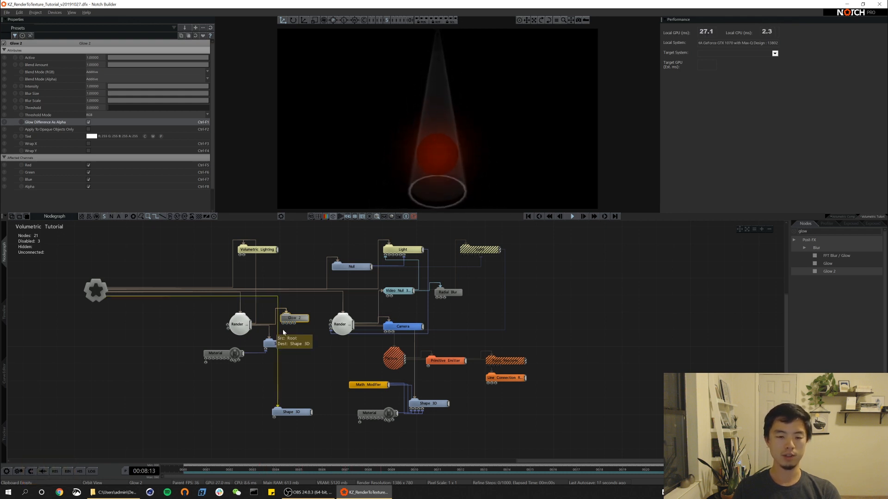
Move the sphere's Shape 3D and Material down and add a Digital Chroma Glitch node under Glow 2 on the Render Layer
{"action": "left_click_drag", "start_coordinate": [308, 307], "coordinate": [302, 319]}
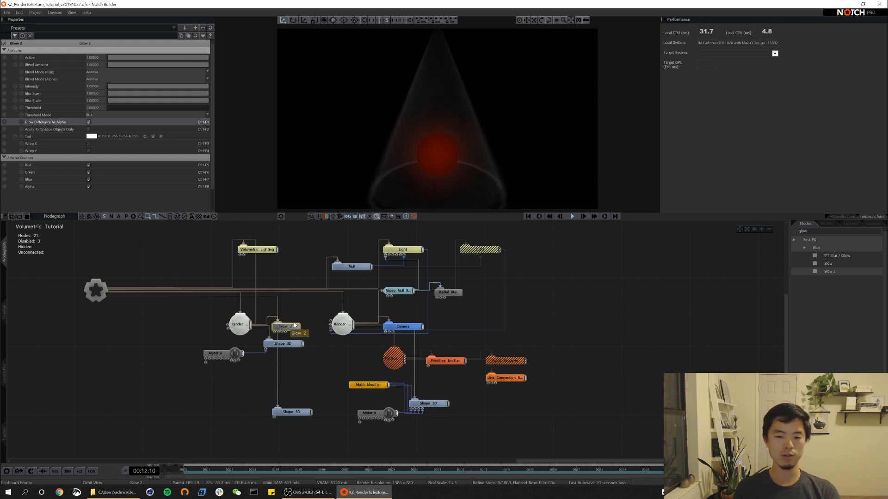
{"action": "left_click", "coordinate": [285, 345]}
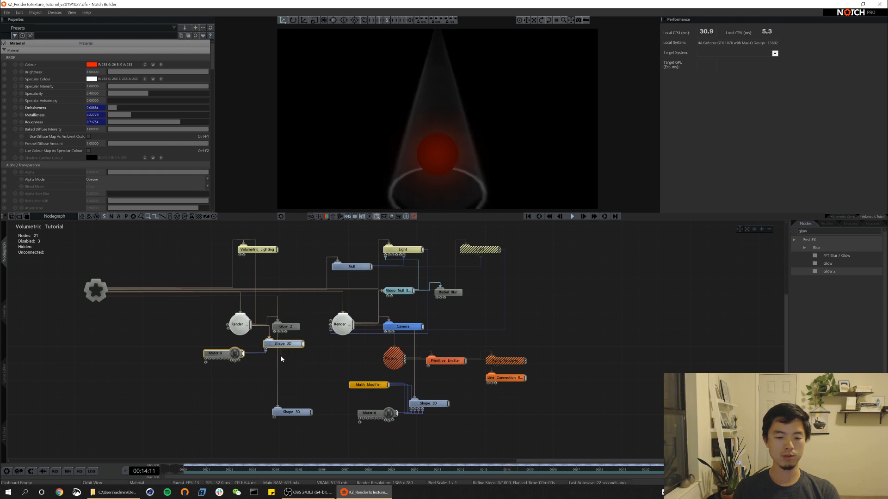
{"action": "type", "text": "digit"}
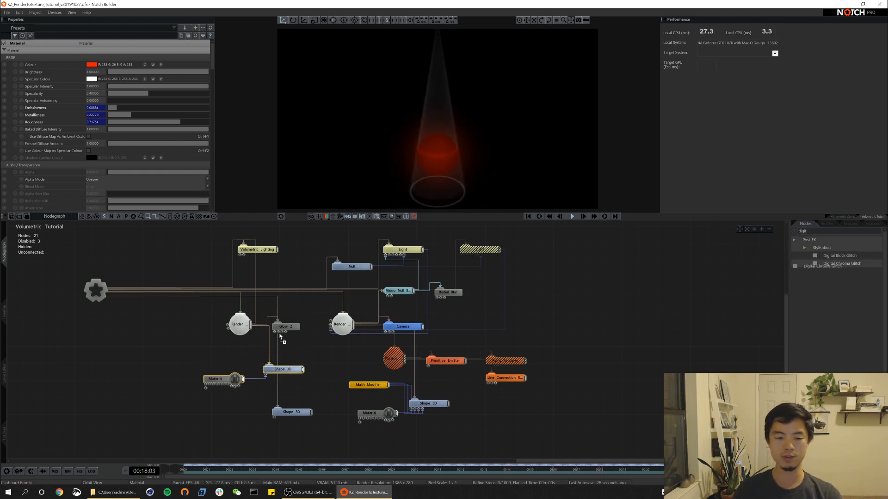
{"action": "left_click_drag", "start_coordinate": [279, 337], "coordinate": [282, 343]}
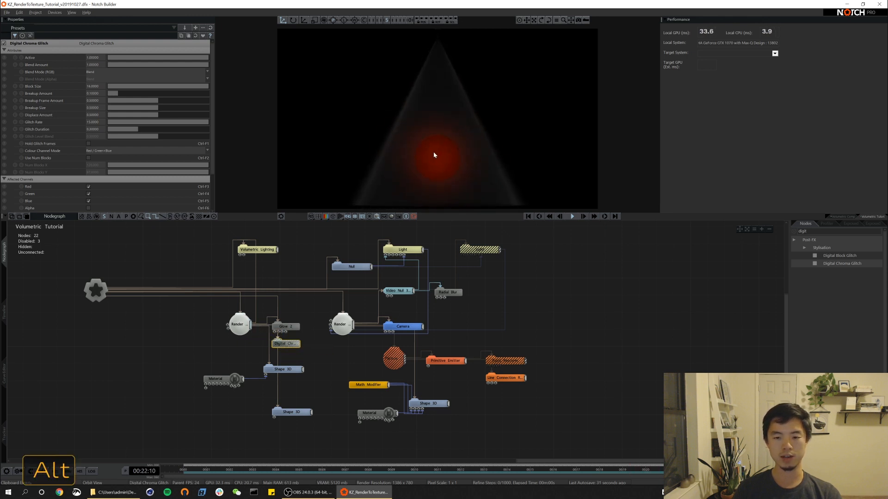
{"action": "left_click_drag", "start_coordinate": [434, 155], "coordinate": [449, 133], "text": "alt"}
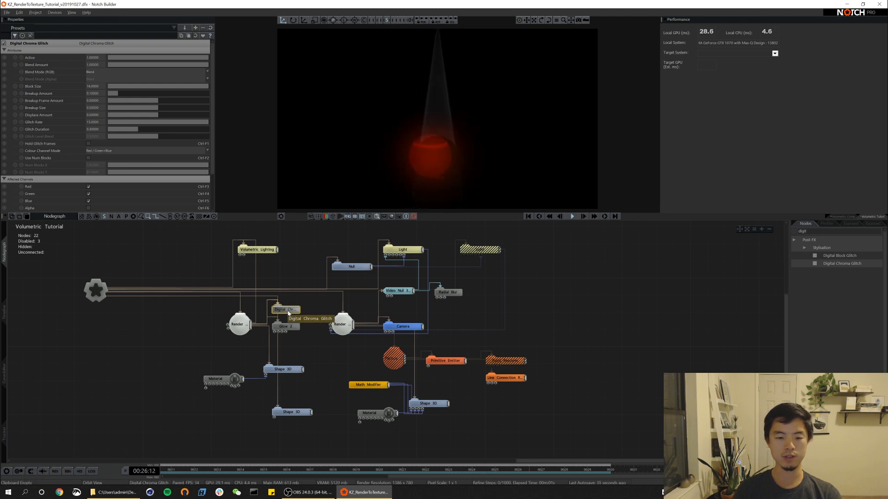
Try connecting the Digital Chroma Glitch to the Root so it affects the whole scene, and undo that connection
{"action": "key", "text": "ctrl+r"}
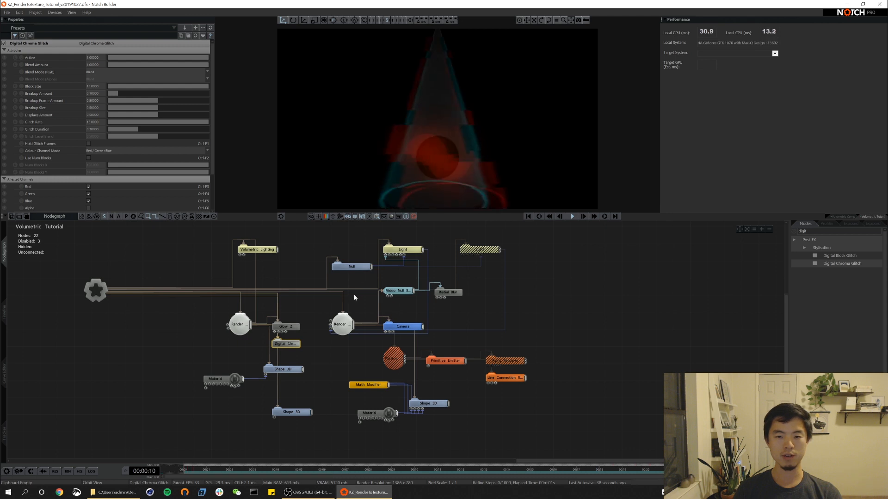
{"action": "key", "text": "ctrl+z"}
{"action": "key", "text": "alt"}
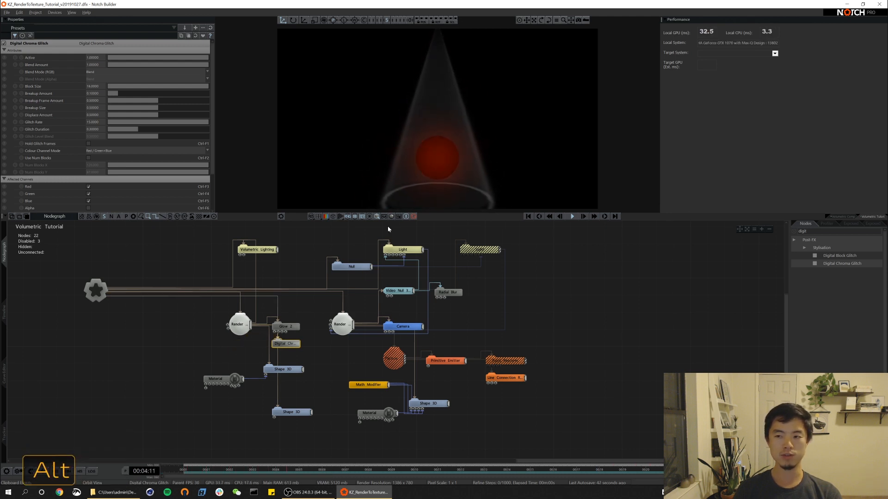
{"action": "right_click_drag", "start_coordinate": [442, 178], "coordinate": [436, 118], "text": "alt"}
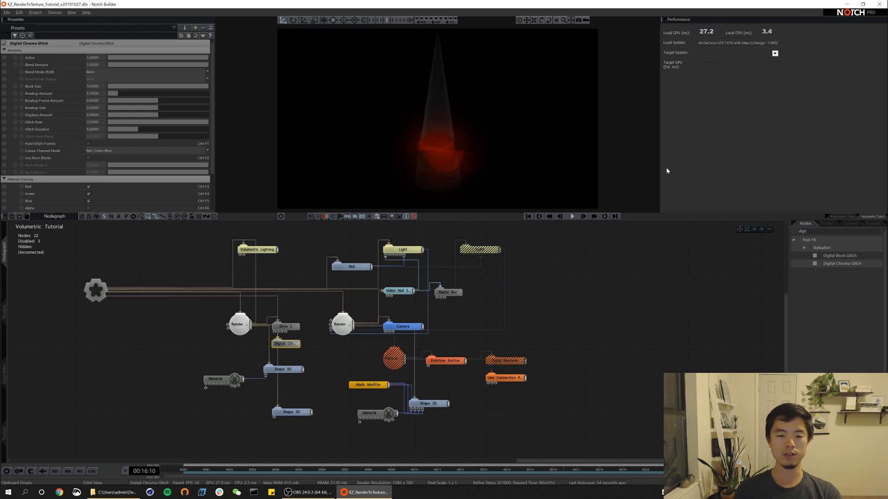
Switch to the Volumetric Complete layer and show its whole node graph
{"action": "key", "text": "F2"}
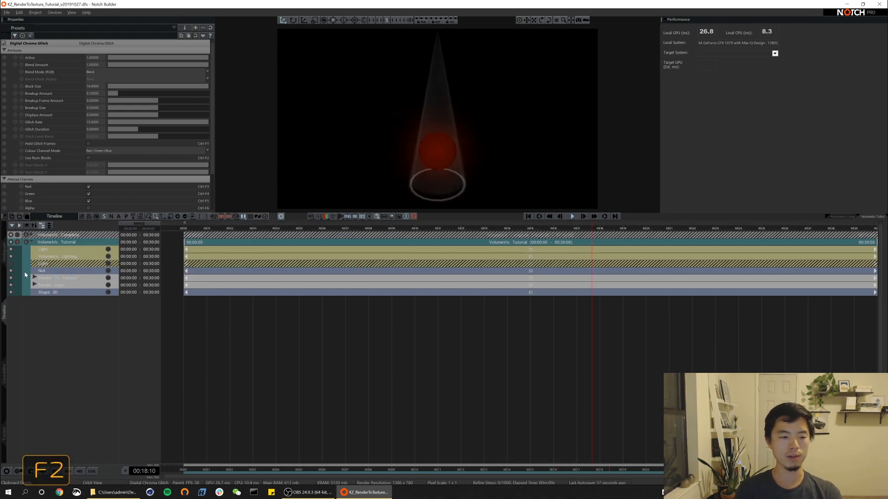
{"action": "left_click", "coordinate": [46, 235]}
{"action": "key", "text": "F1"}
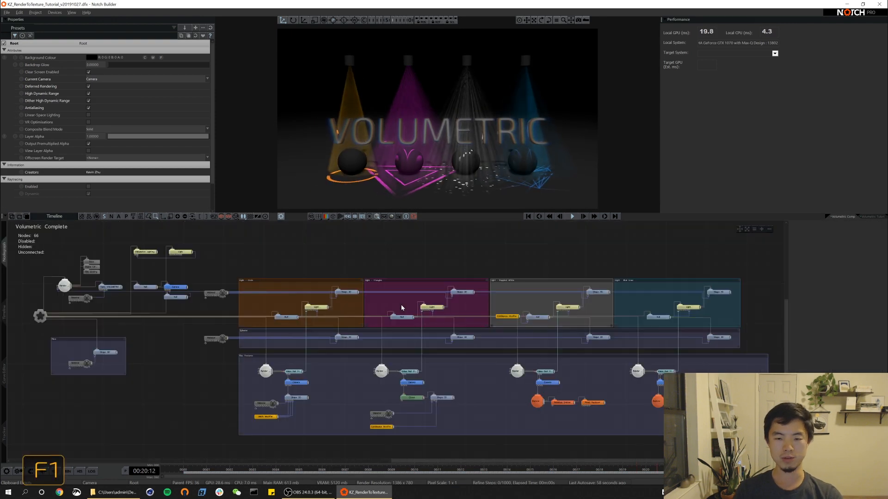
{"action": "scroll", "coordinate": [478, 245], "scroll_direction": "up", "scroll_amount": 2}
{"action": "scroll", "coordinate": [495, 252], "scroll_direction": "down", "scroll_amount": 3}
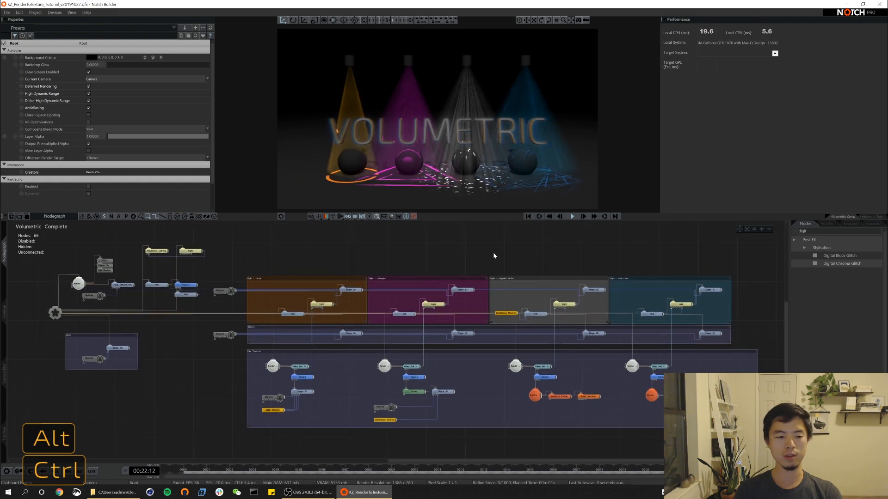
{"action": "scroll", "coordinate": [494, 256], "scroll_direction": "up", "scroll_amount": 2}
{"action": "left_click_drag", "start_coordinate": [481, 254], "coordinate": [483, 252], "text": "alt"}
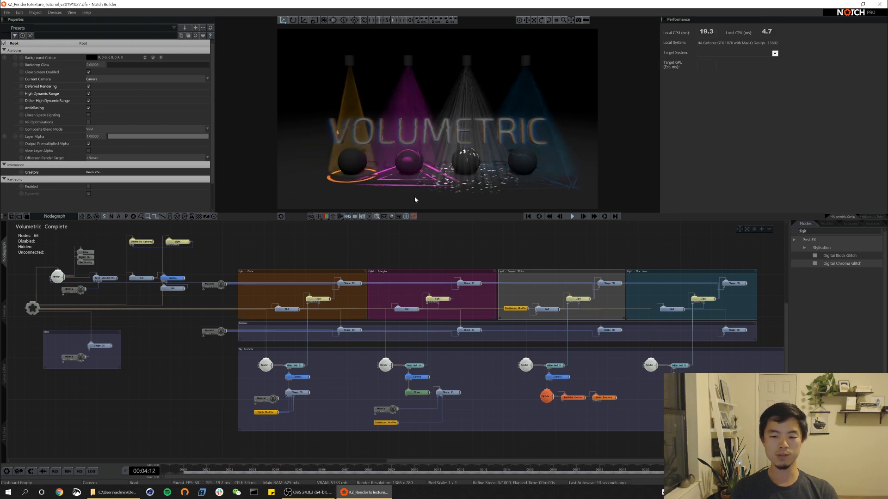
Examine the Ray Textures group, looking at the cloner-based texture nodes and the two particle-based texture setups
{"action": "left_click_drag", "start_coordinate": [365, 353], "coordinate": [475, 434]}
{"action": "left_click_drag", "start_coordinate": [450, 382], "coordinate": [450, 354], "text": "alt"}
{"action": "left_click_drag", "start_coordinate": [451, 354], "coordinate": [463, 351], "text": "ctrl+alt"}
{"action": "left_click_drag", "start_coordinate": [464, 351], "coordinate": [436, 331], "text": "alt"}
{"action": "left_click", "coordinate": [406, 373]}
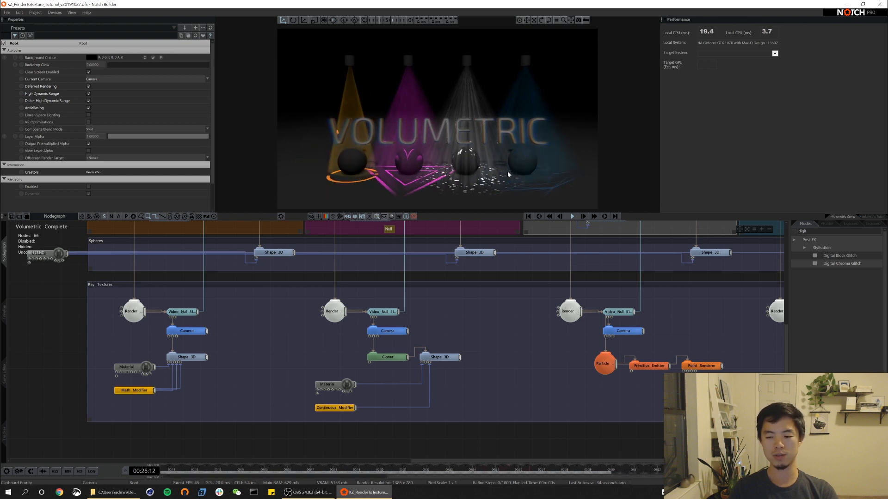
{"action": "left_click_drag", "start_coordinate": [698, 331], "coordinate": [306, 338], "text": "alt"}
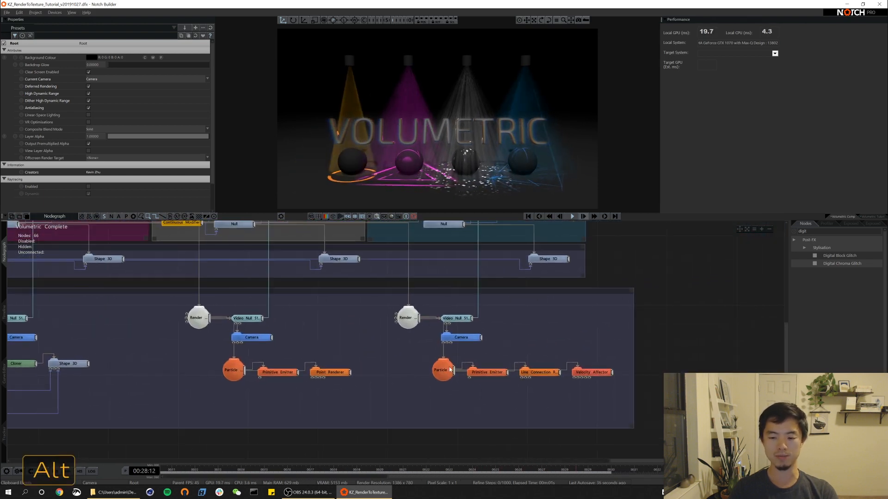
{"action": "left_click_drag", "start_coordinate": [422, 357], "coordinate": [606, 394]}
{"action": "left_click", "coordinate": [615, 380]}
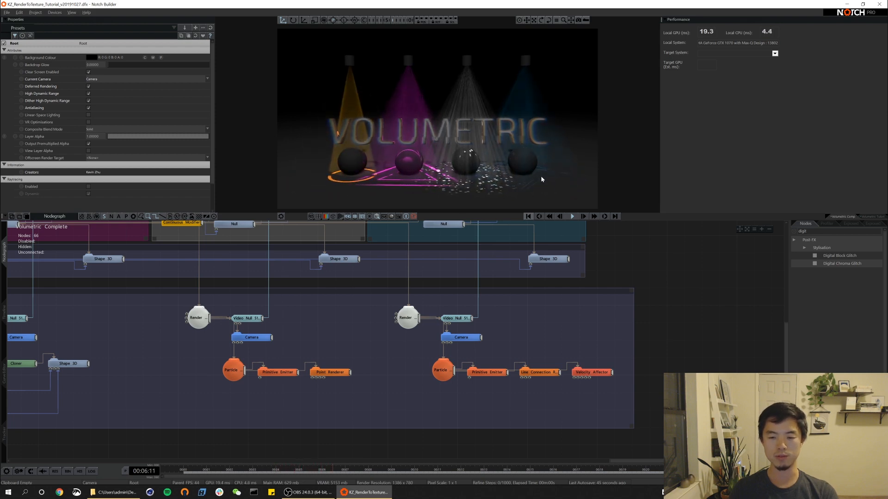
Switch the viewport to Orbit View and inspect the volumetric light beams from different angles
{"action": "key", "text": "5"}
{"action": "left_click_drag", "start_coordinate": [526, 156], "coordinate": [500, 61], "text": "alt"}
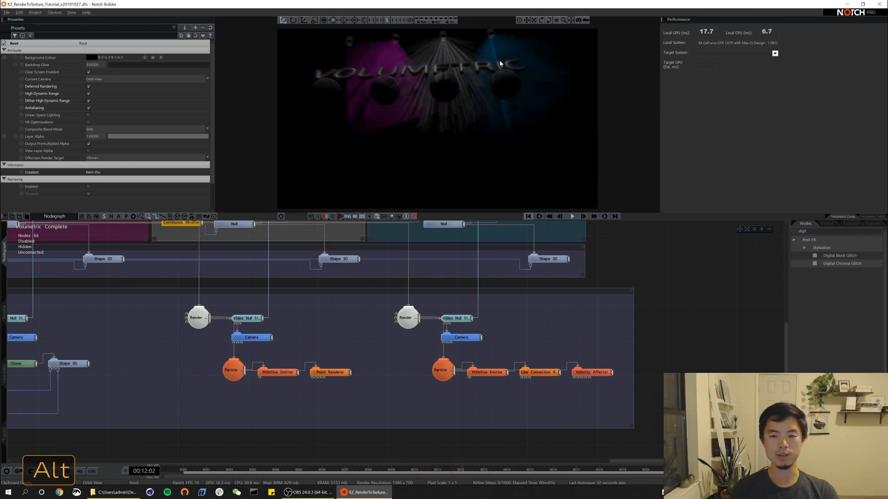
{"action": "left_click_drag", "start_coordinate": [501, 101], "coordinate": [496, 168], "text": "alt"}
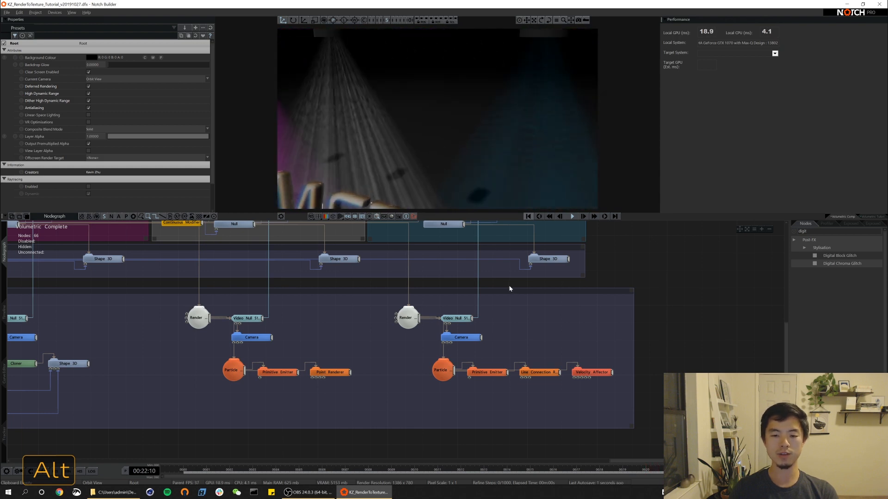
Focus the orbit view on the Light node in the Light - Blue Lines group and examine its beam from several angles
{"action": "left_click_drag", "start_coordinate": [509, 289], "coordinate": [402, 412], "text": "alt"}
{"action": "left_click", "coordinate": [413, 336]}
{"action": "left_click", "coordinate": [370, 360]}
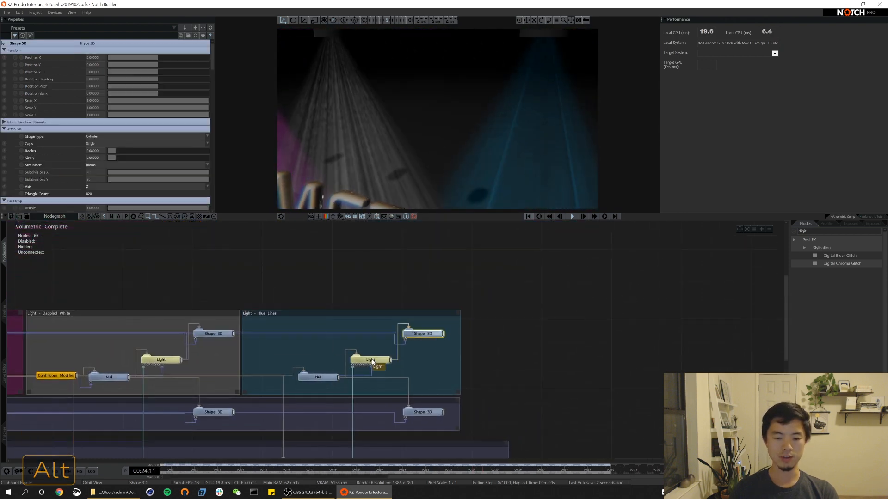
{"action": "key", "text": "alt+f"}
{"action": "mouse_move", "coordinate": [434, 136]}
{"action": "right_mouse_down", "text": "alt"}
{"action": "mouse_move", "coordinate": [450, 172]}
{"action": "mouse_move", "coordinate": [442, 141]}
{"action": "right_mouse_up", "text": "alt"}
{"action": "middle_click_drag", "start_coordinate": [442, 142], "coordinate": [446, 134], "text": "alt"}
{"action": "right_click_drag", "start_coordinate": [446, 134], "coordinate": [446, 173], "text": "alt"}
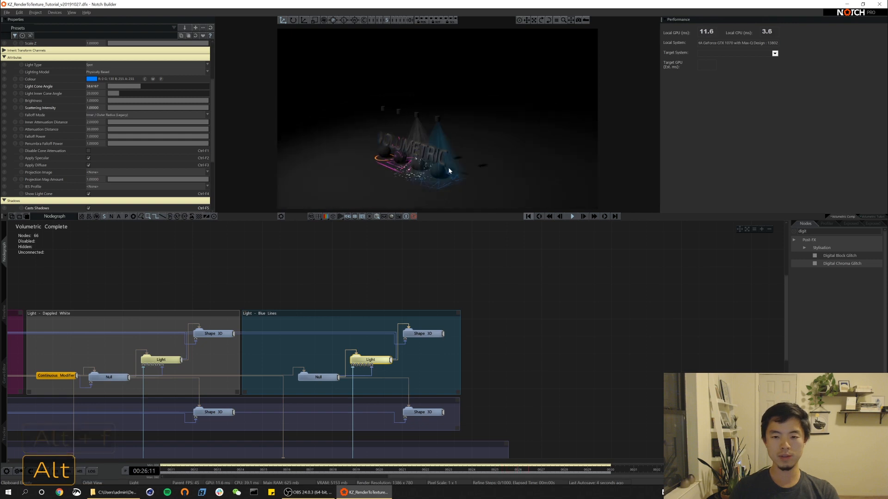
{"action": "left_click_drag", "start_coordinate": [446, 173], "coordinate": [438, 117], "text": "alt"}
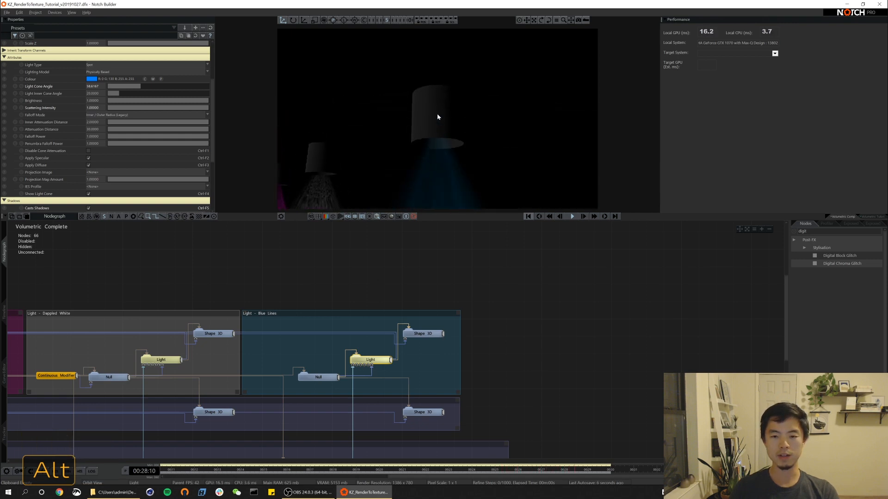
{"action": "left_click_drag", "start_coordinate": [442, 61], "coordinate": [448, 102], "text": "alt"}
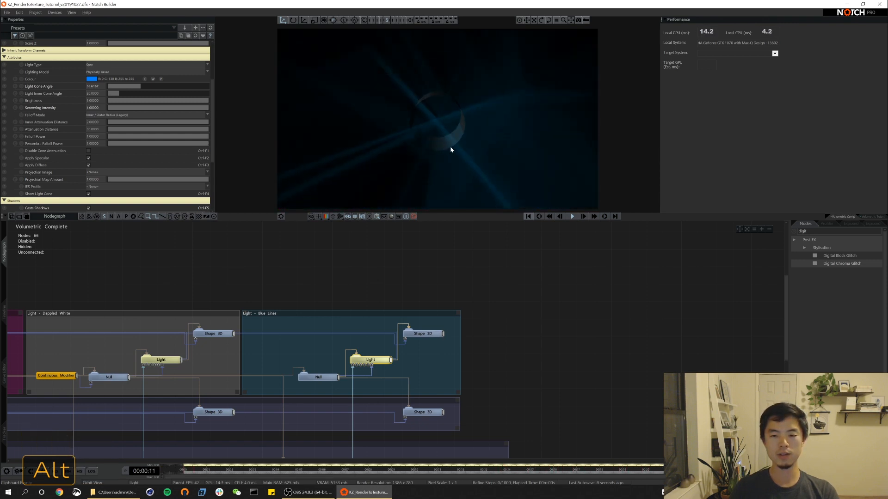
{"action": "left_click_drag", "start_coordinate": [450, 146], "coordinate": [523, 96], "text": "alt"}
Clear the node selection, frame the whole scene in the orbit view and inspect the projected patterns around the spheres
{"action": "left_click_drag", "start_coordinate": [271, 276], "coordinate": [595, 271], "text": "alt"}
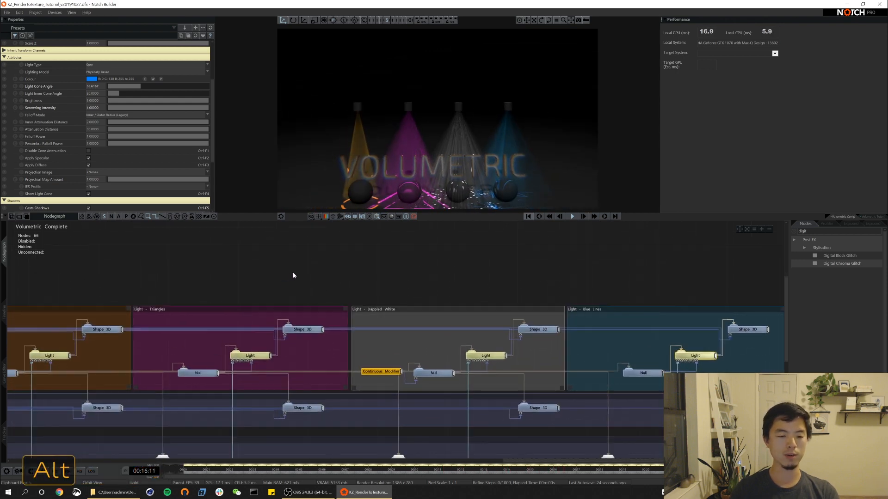
{"action": "left_click", "coordinate": [293, 274]}
{"action": "left_click_drag", "start_coordinate": [314, 281], "coordinate": [287, 271], "text": "ctrl+alt"}
{"action": "left_click_drag", "start_coordinate": [287, 272], "coordinate": [373, 259], "text": "alt"}
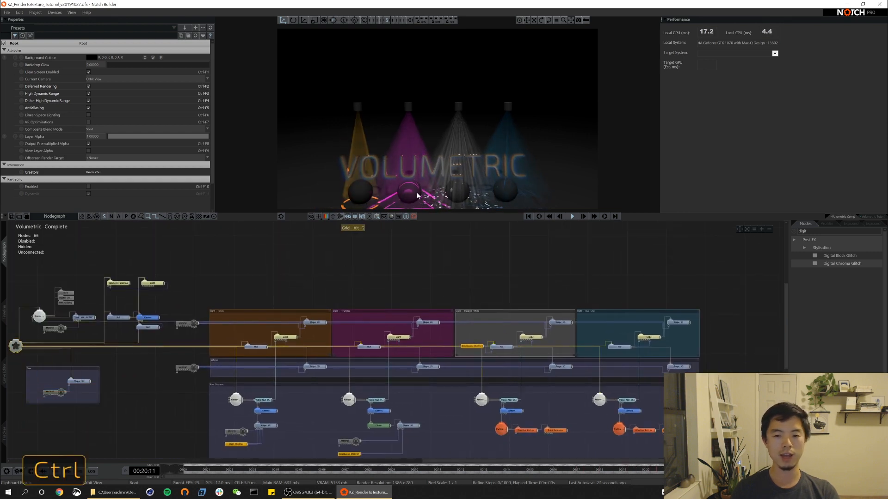
{"action": "key", "text": "alt+f"}
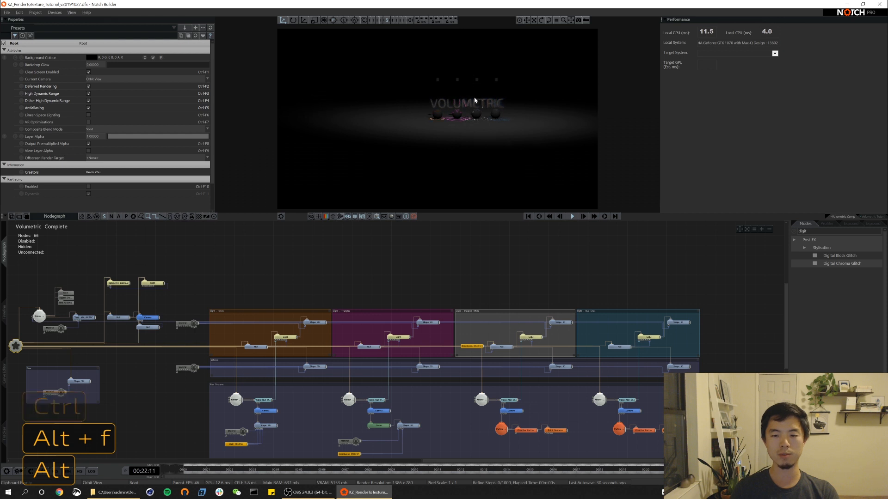
{"action": "right_click_drag", "start_coordinate": [474, 100], "coordinate": [472, 124], "text": "alt"}
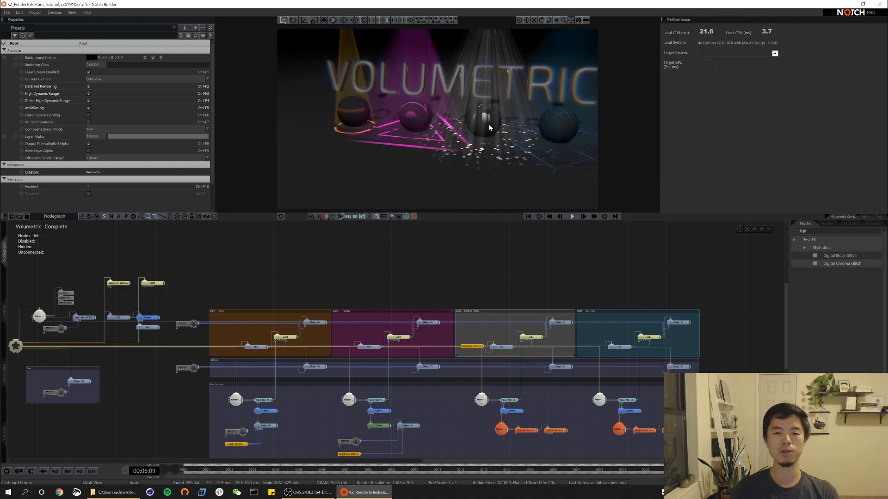
{"action": "key", "text": "alt+shift"}
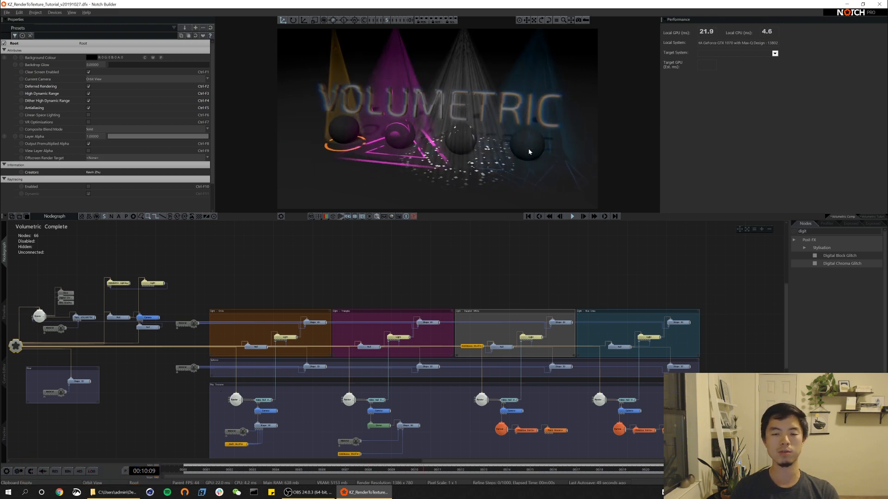
Return to the scene camera and examine the render layer nodes of the VOLUMETRIC text and the overall node graph
{"action": "left_click_drag", "start_coordinate": [292, 291], "coordinate": [436, 278], "text": "alt"}
{"action": "left_click_drag", "start_coordinate": [238, 338], "coordinate": [304, 326], "text": "alt"}
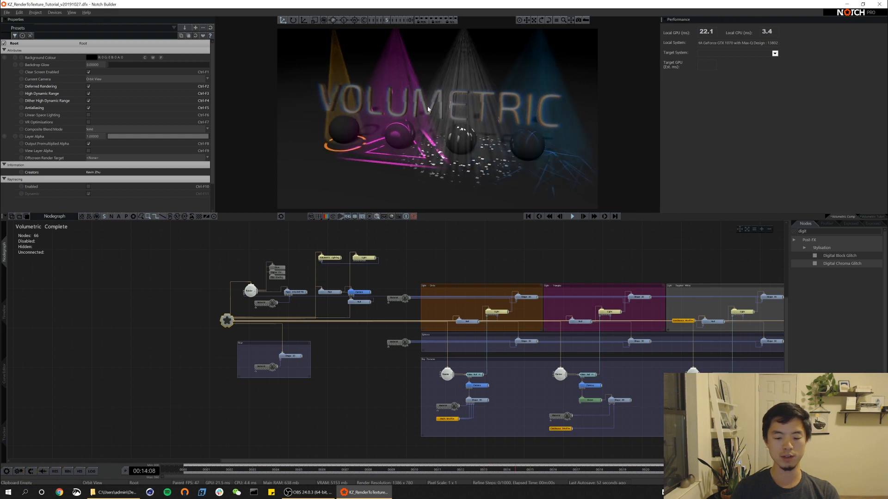
{"action": "key", "text": "ctrl+6"}
{"action": "left_click_drag", "start_coordinate": [281, 317], "coordinate": [454, 394], "text": "ctrl+alt"}
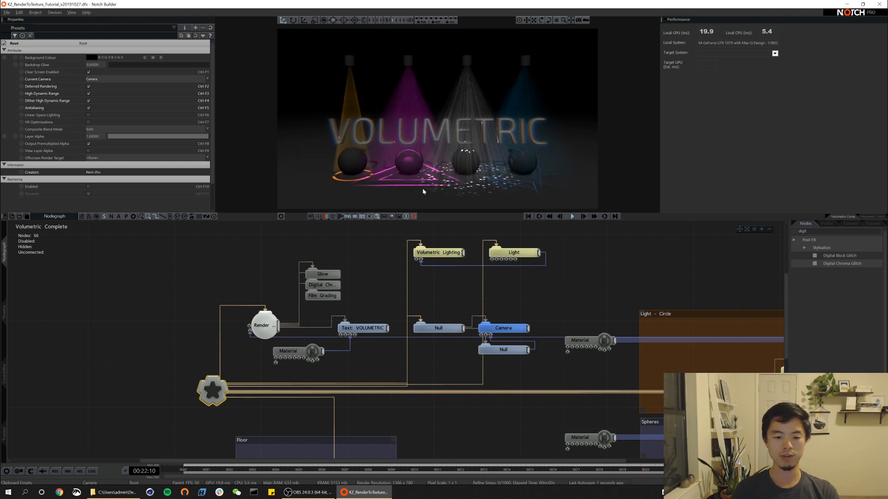
{"action": "left_click_drag", "start_coordinate": [430, 410], "coordinate": [164, 384], "text": "ctrl+alt"}
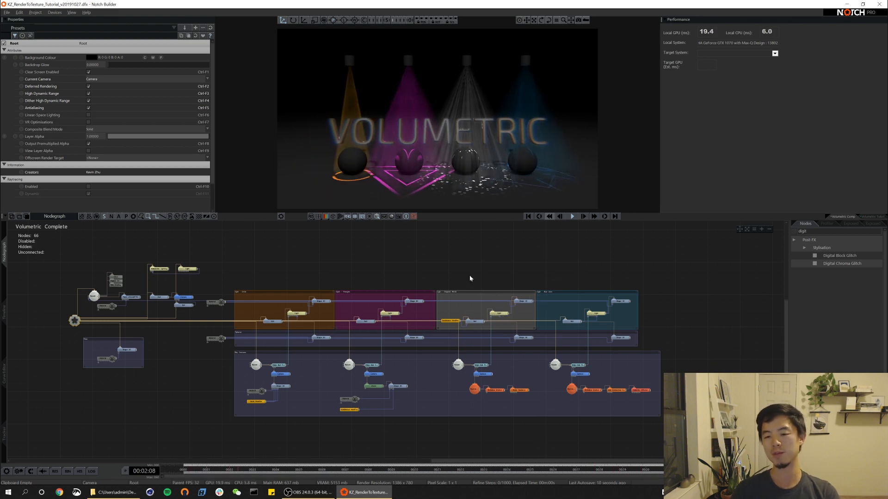
{"action": "left_click_drag", "start_coordinate": [460, 264], "coordinate": [481, 259], "text": "alt"}
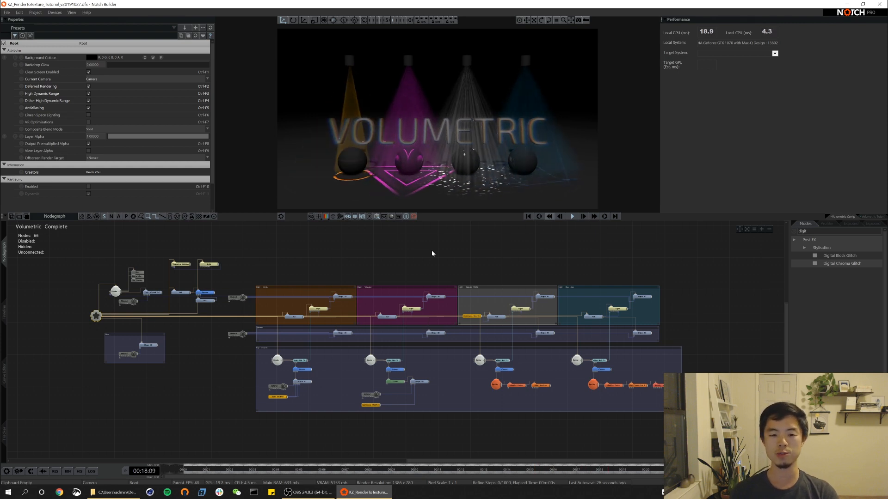
{"action": "left_click_drag", "start_coordinate": [400, 282], "coordinate": [440, 282], "text": "alt"}
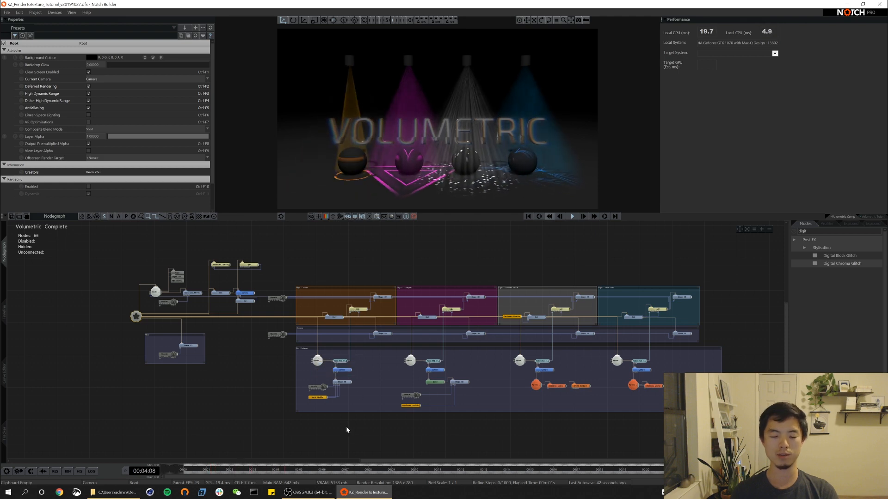
Preview the rendered texture of the first Render To Texture node in the Ray Textures group, and hide the preview again
{"action": "left_click_drag", "start_coordinate": [347, 428], "coordinate": [439, 358], "text": "ctrl"}
{"action": "left_click_drag", "start_coordinate": [439, 358], "coordinate": [449, 361], "text": "ctrl"}
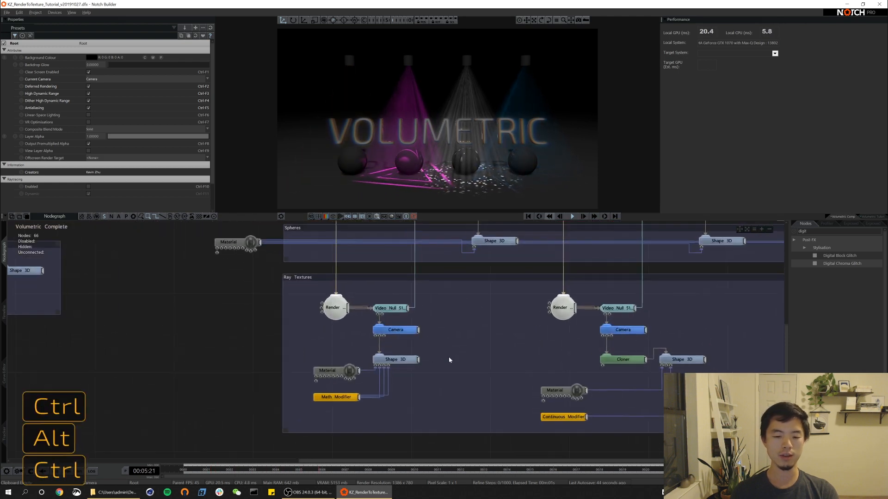
{"action": "left_click", "coordinate": [334, 301]}
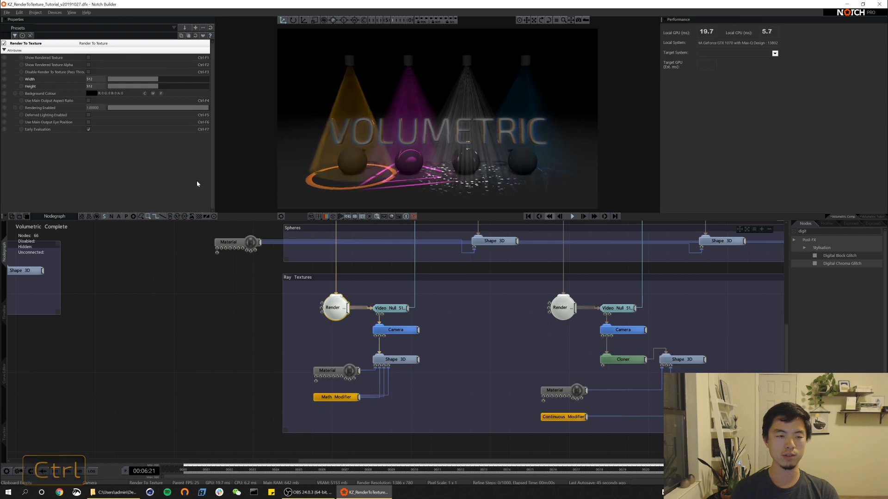
{"action": "left_click", "coordinate": [89, 58]}
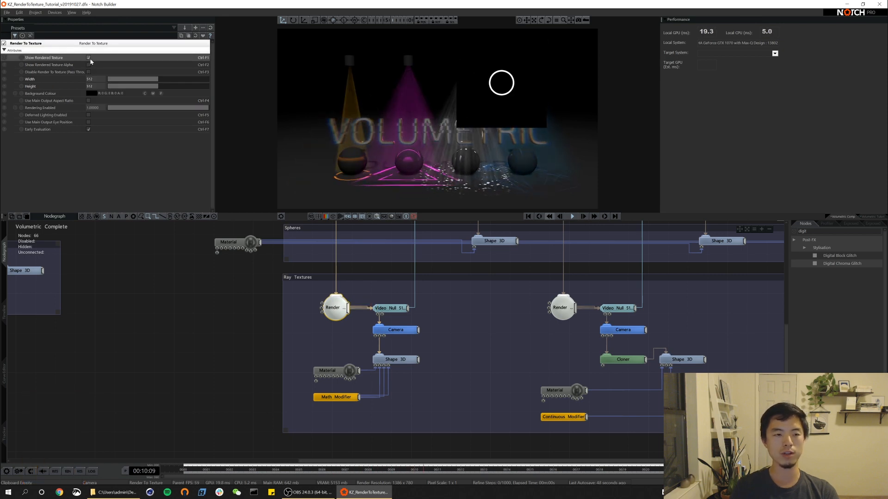
{"action": "left_click", "coordinate": [89, 58]}
Show the whole Volumetric Complete node graph with no node selected
{"action": "left_click_drag", "start_coordinate": [245, 349], "coordinate": [467, 396], "text": "alt"}
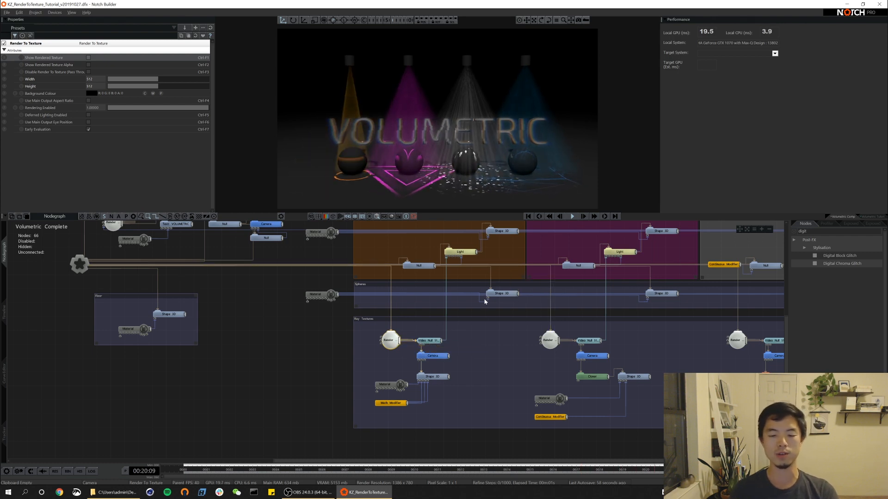
{"action": "scroll", "coordinate": [579, 363], "scroll_direction": "down", "scroll_amount": 5, "text": "ctrl"}
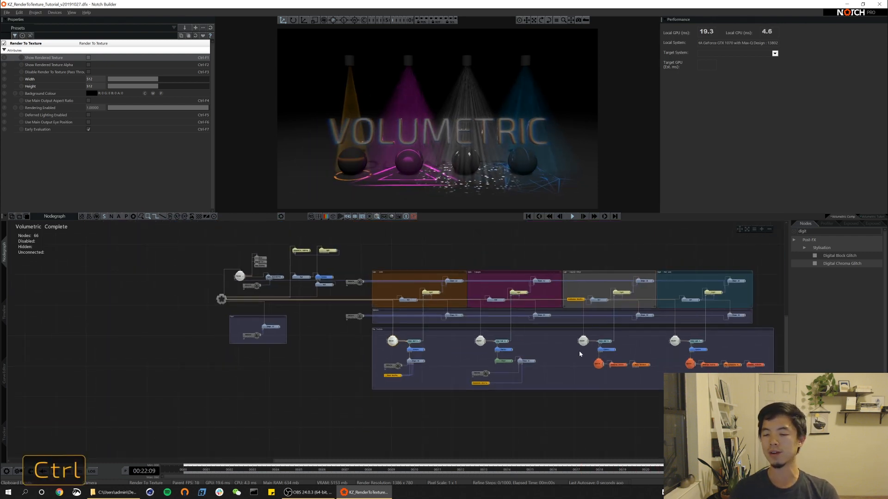
{"action": "left_click", "coordinate": [716, 315]}
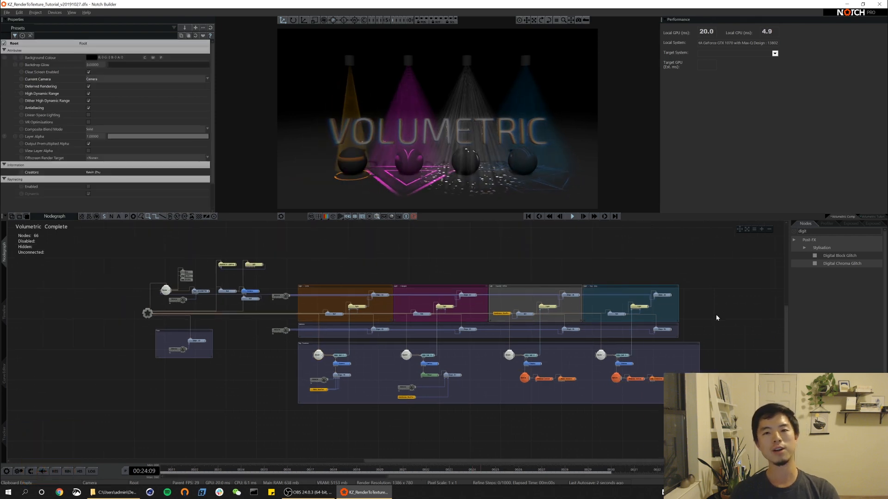